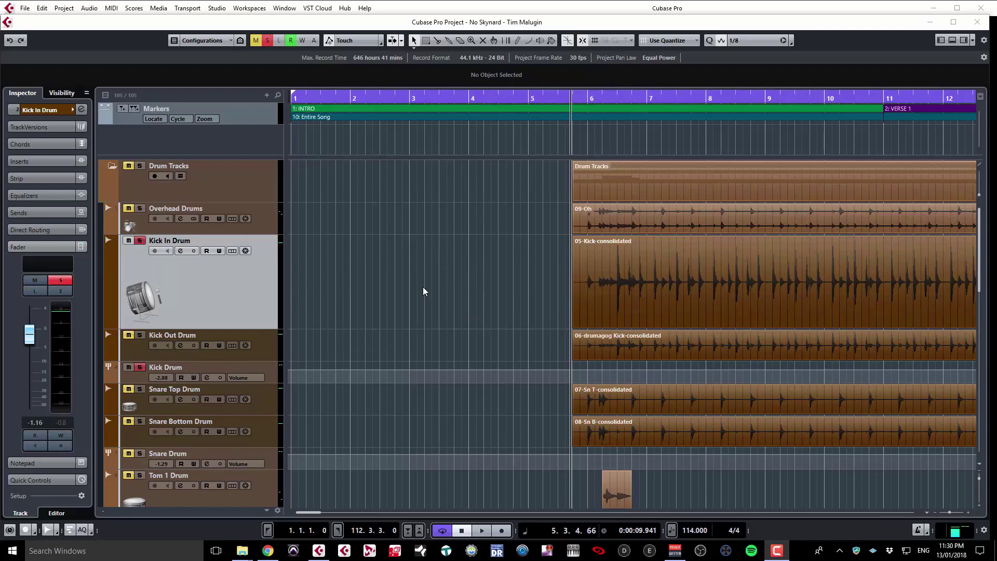
# Play the soloed Kick In Drum track from the start of its recording and inspect its waveform up close
pyautogui.moveTo(558, 93); pyautogui.dragTo(350, 93)
pyautogui.press('space')
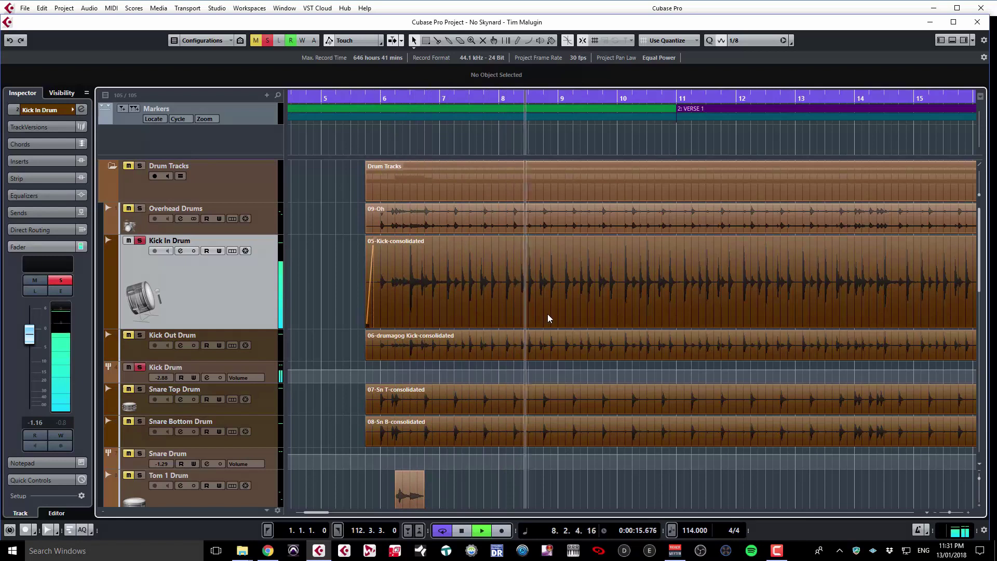
pyautogui.press('space')
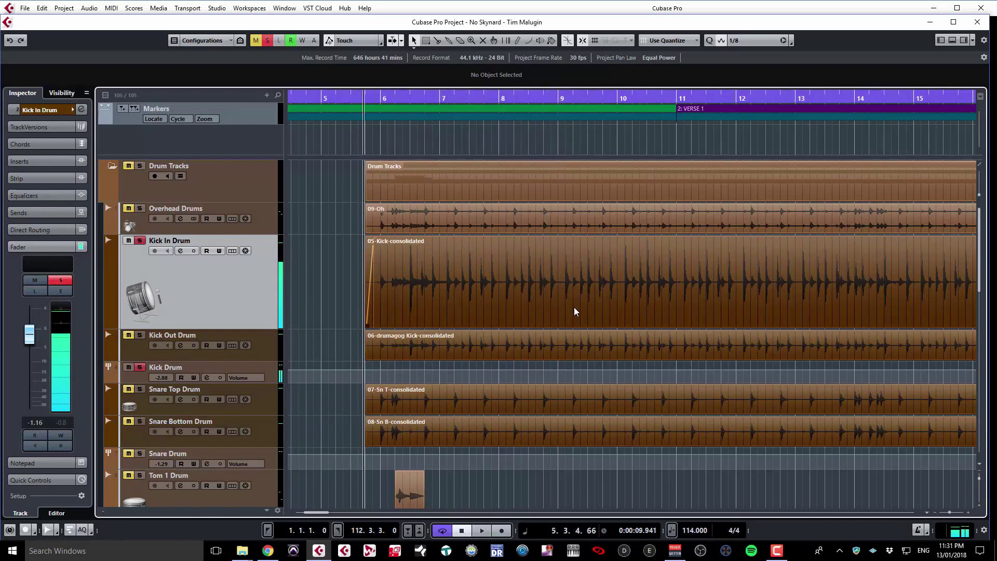
pyautogui.scroll(3, 575, 307)
pyautogui.hscroll(-3, 574, 307)
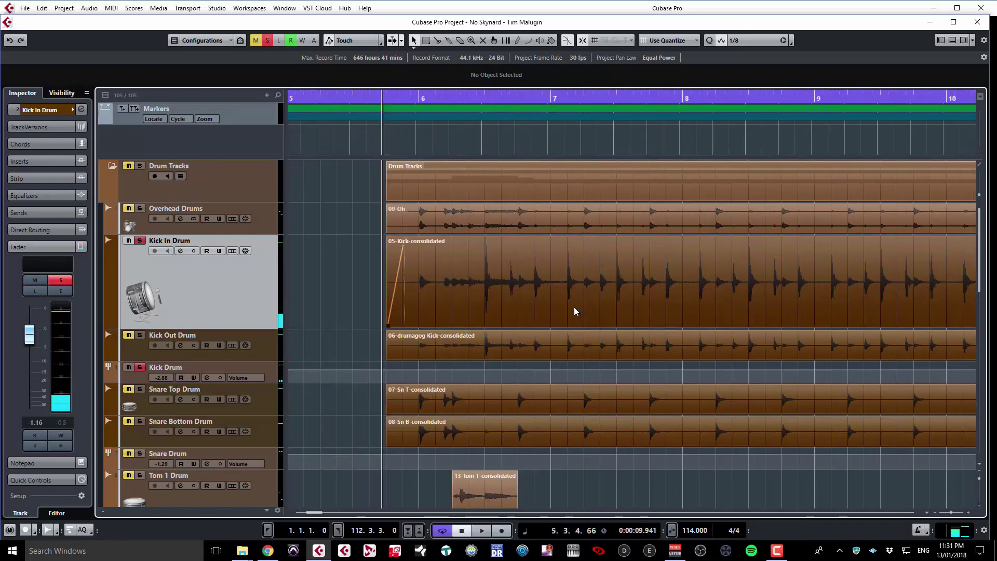
pyautogui.scroll(1, 575, 312)
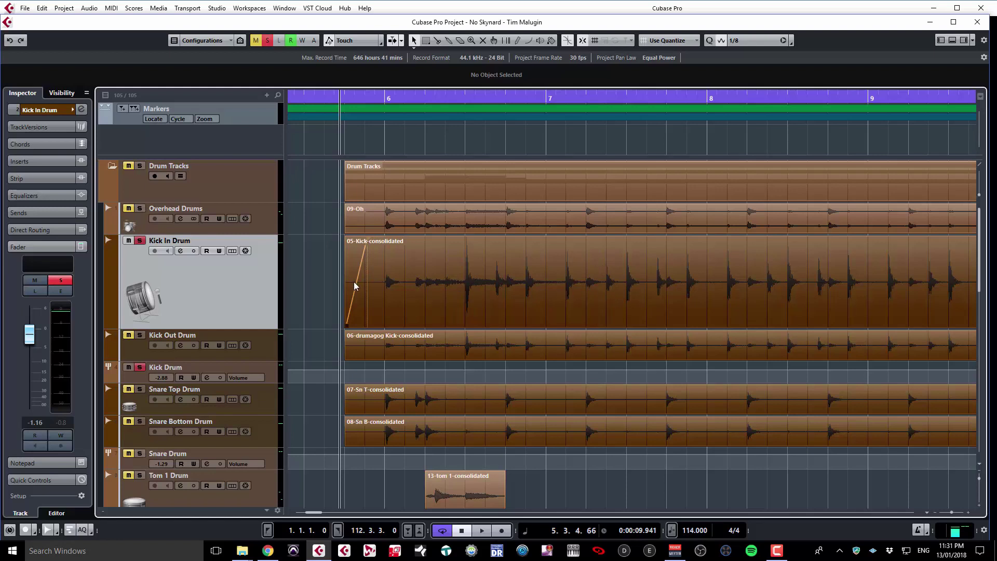
# Duplicate the Kick In Drum track and delete the audio event on the duplicate
pyautogui.rightClick(235, 297)
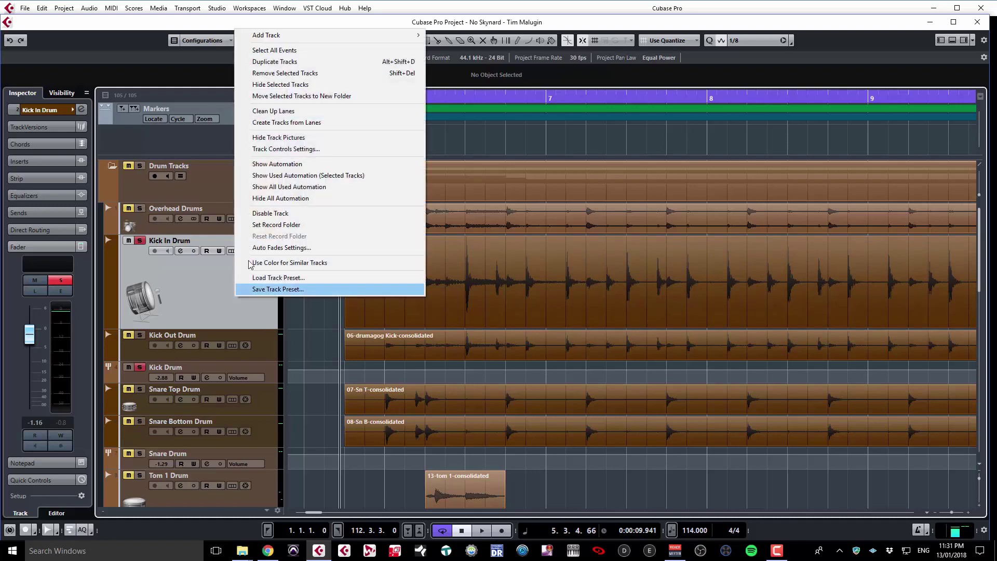
pyautogui.press('Escape')
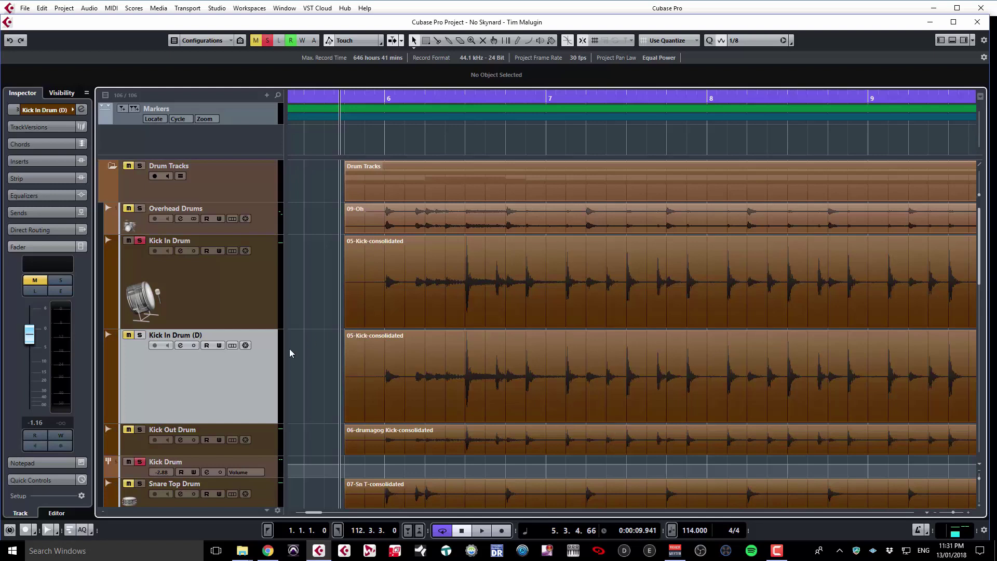
pyautogui.click(425, 385)
pyautogui.press('Delete')
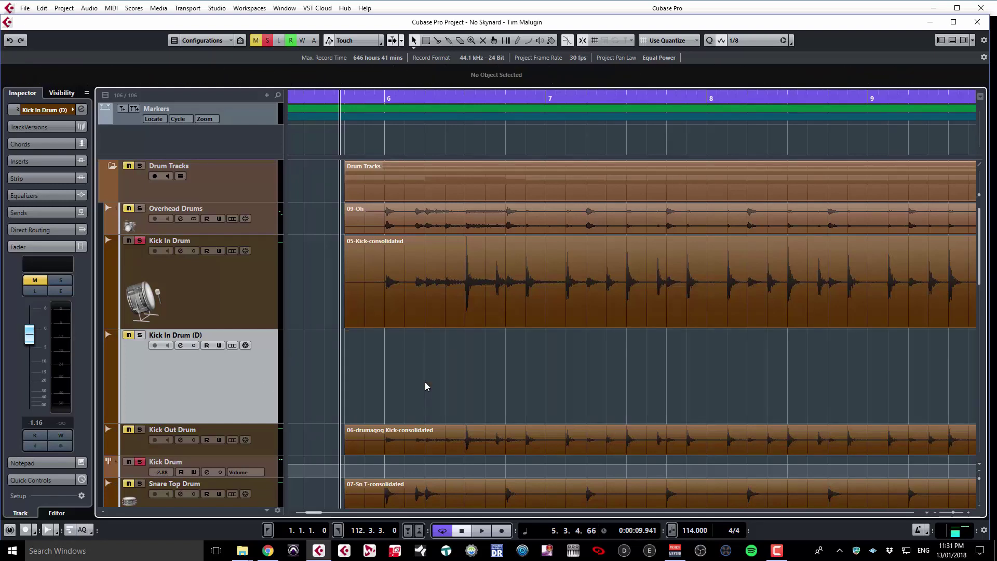
# Solo the duplicated kick track and rename it Kick Trigger
pyautogui.press('g')
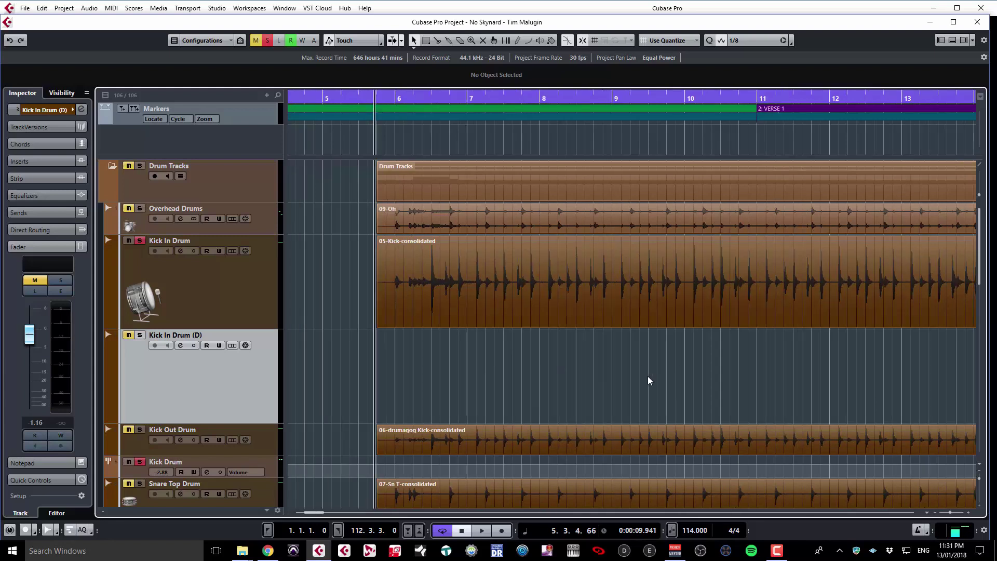
pyautogui.press('h')
pyautogui.hscroll(-1, 647, 376)
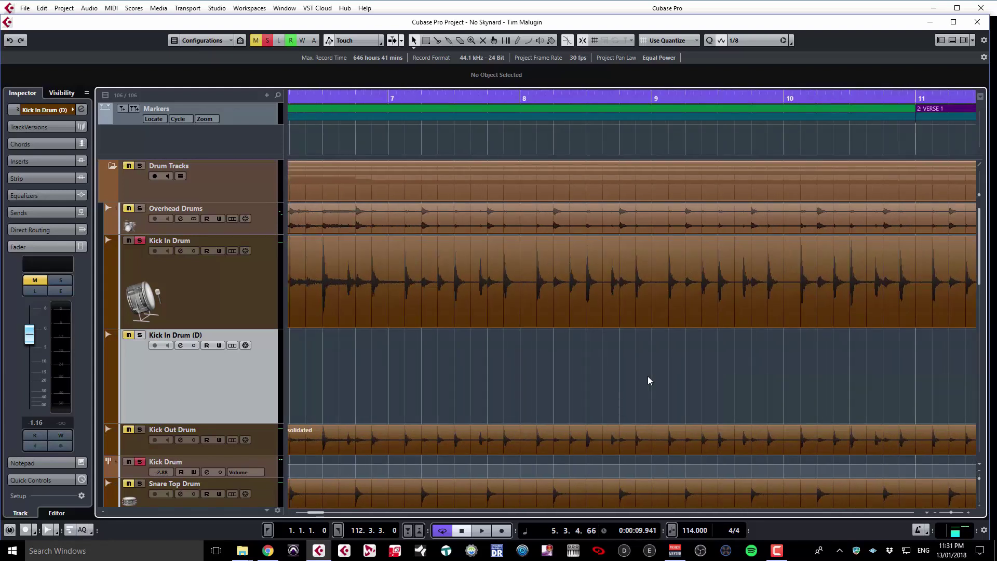
pyautogui.hscroll(-1, 648, 377)
pyautogui.click(139, 335)
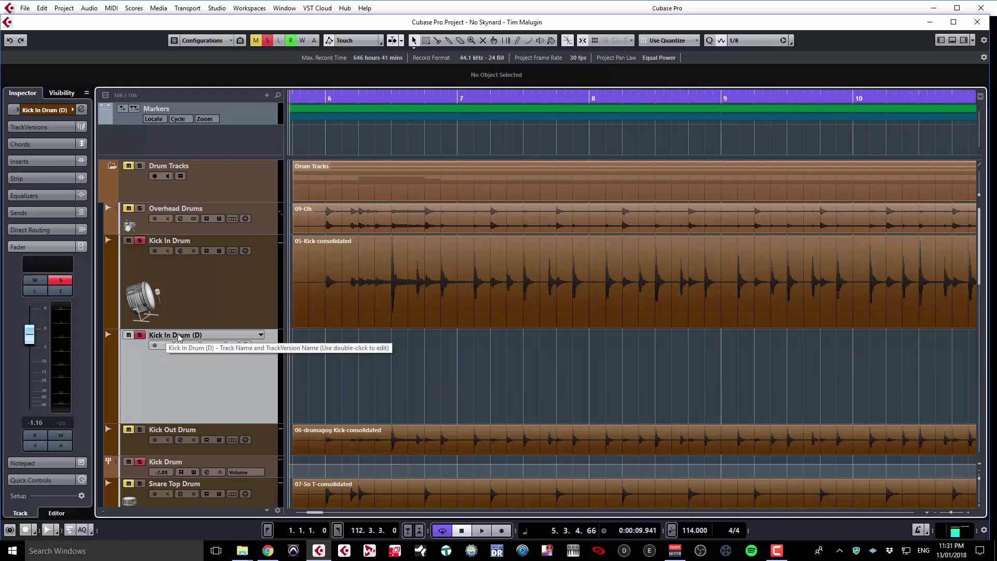
pyautogui.doubleClick(201, 336)
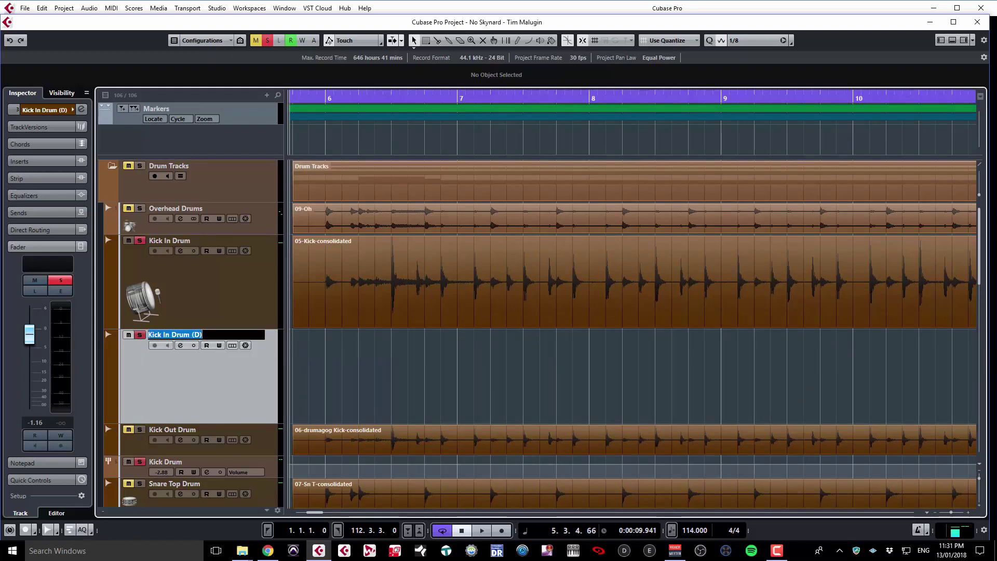
pyautogui.write('Kick Trigger')
pyautogui.press('Return')
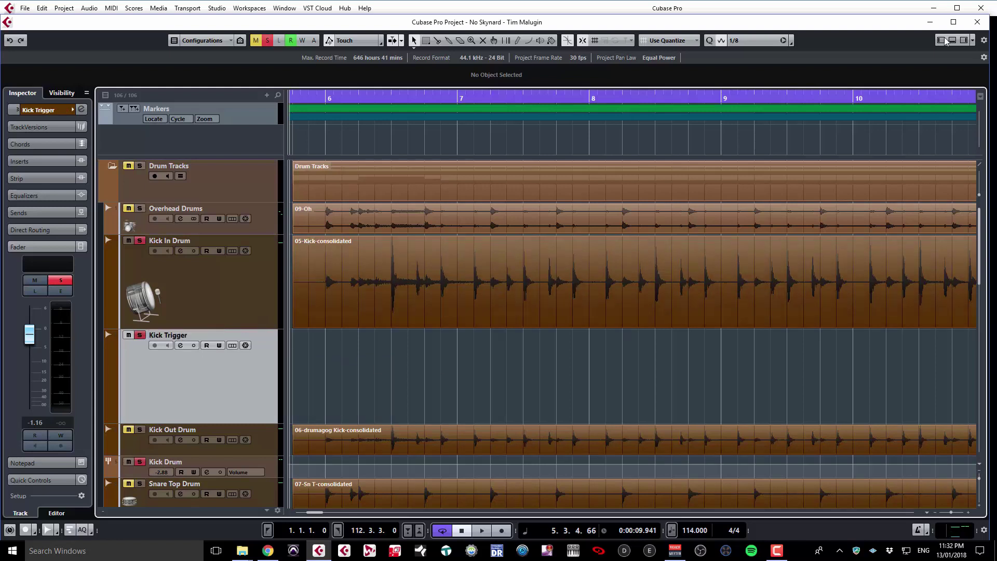
# Search the media library for "kick" and place the 05 kick hit sample on the Kick Trigger track at 6.3.1.0
pyautogui.click(965, 39)
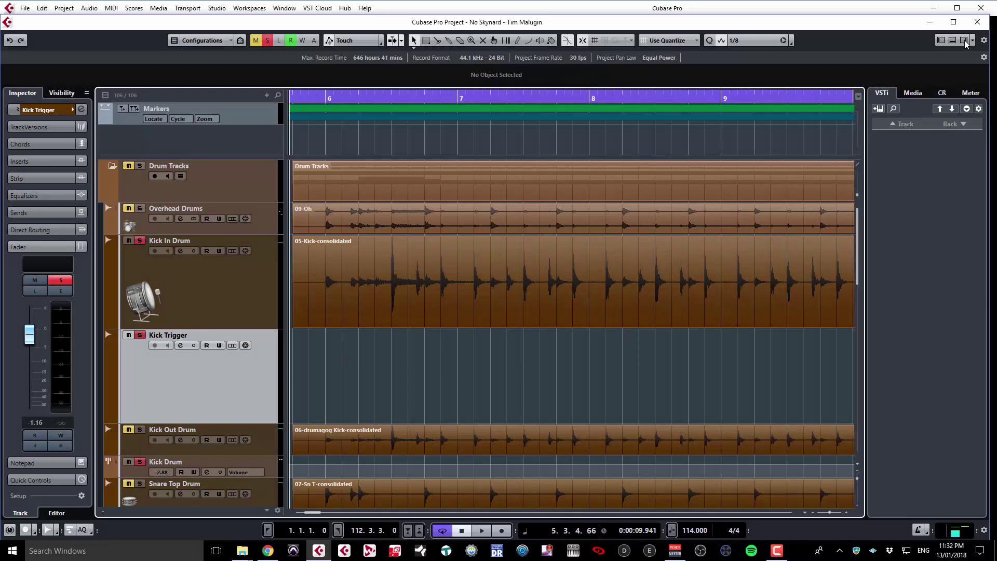
pyautogui.click(917, 94)
pyautogui.click(921, 108)
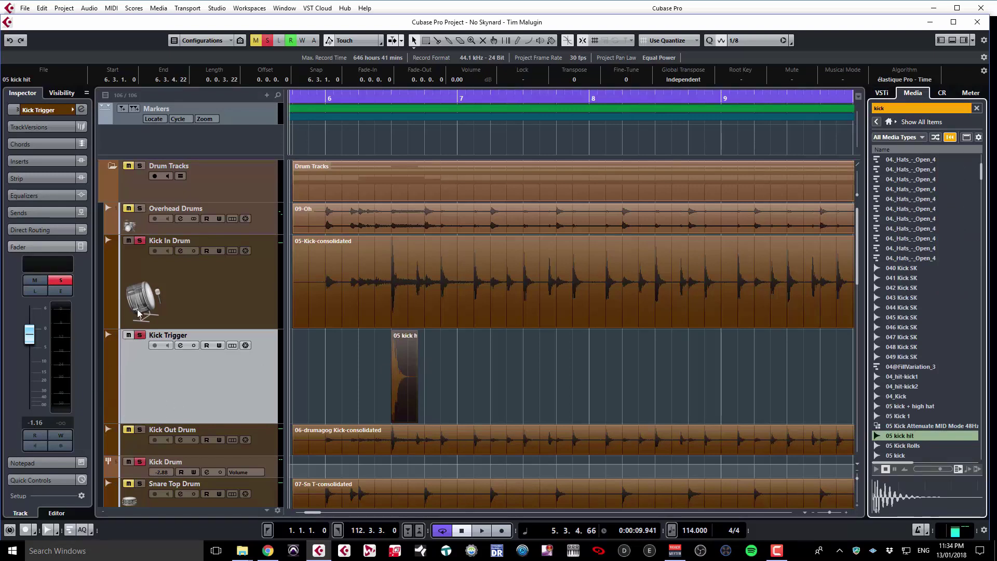
# Unsolo Kick In Drum, hide the media browser and play the Kick Trigger sample alone from 6.2.4.50
pyautogui.click(141, 238)
pyautogui.click(139, 240)
pyautogui.click(128, 241)
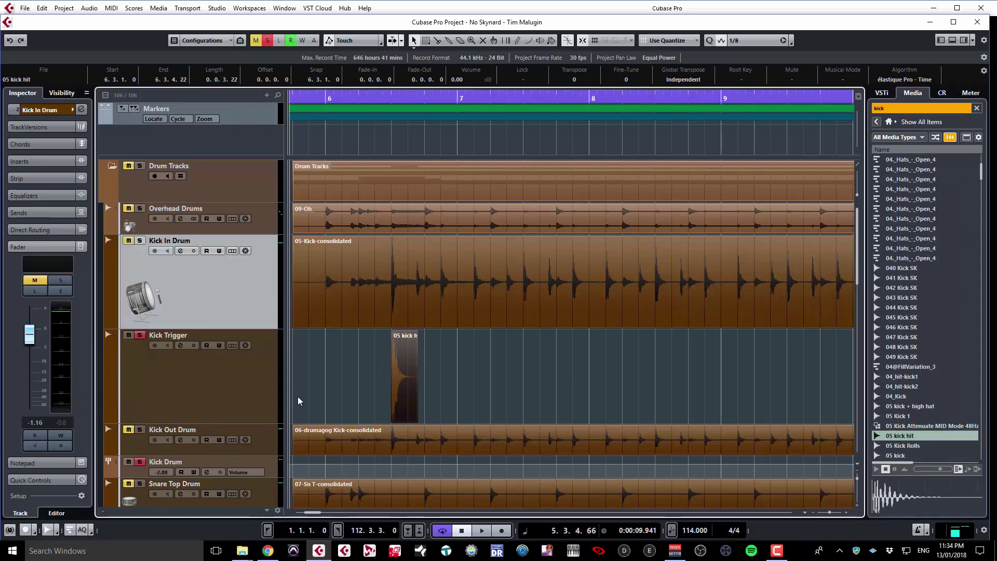
pyautogui.click(386, 143)
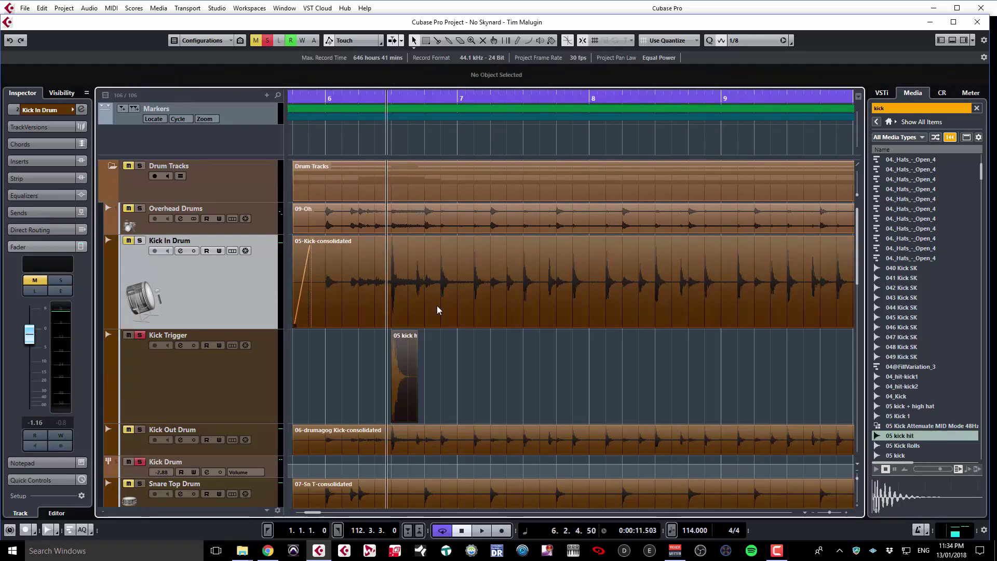
pyautogui.click(964, 40)
pyautogui.press('space')
pyautogui.press('space')
pyautogui.press('space')
pyautogui.press('space')
# Solo Kick In Drum instead of Kick Trigger and play the original kick hit from the same position
pyautogui.click(138, 336)
pyautogui.click(140, 240)
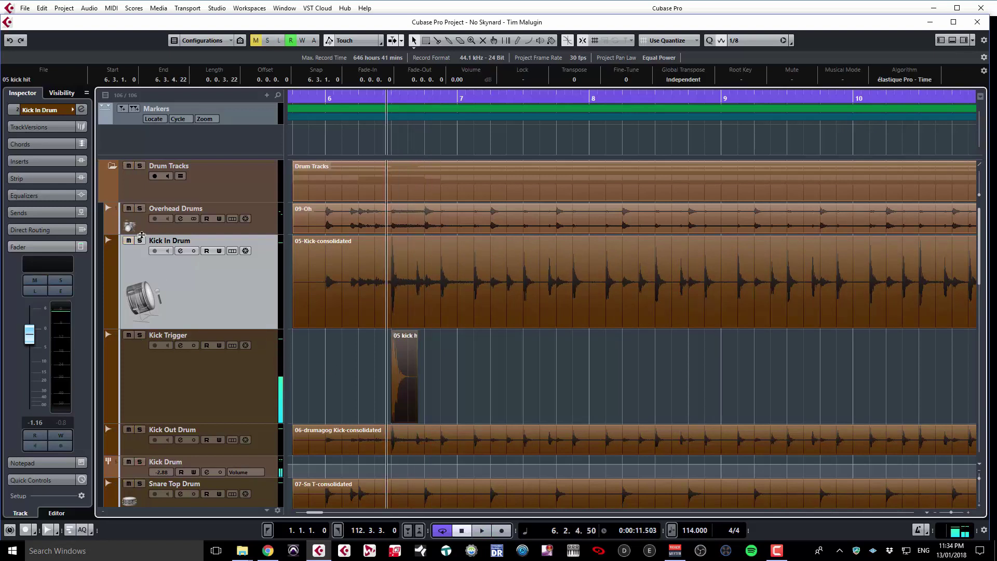
pyautogui.press('space')
pyautogui.press('space')
pyautogui.press('space')
pyautogui.press('space')
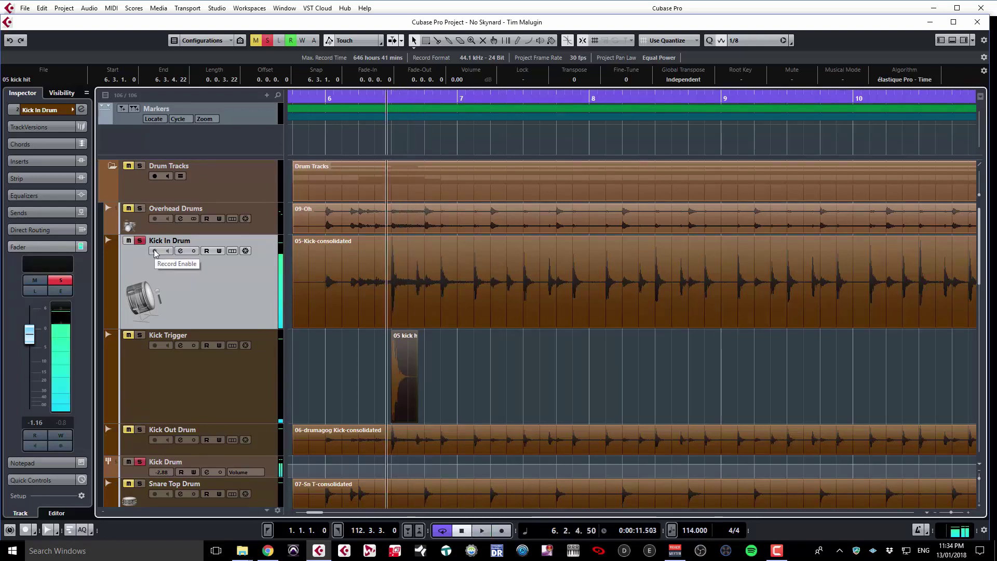
# Solo Kick Trigger and play its sample once more, leaving both Kick Trigger and Kick In Drum soloed
pyautogui.click(139, 335)
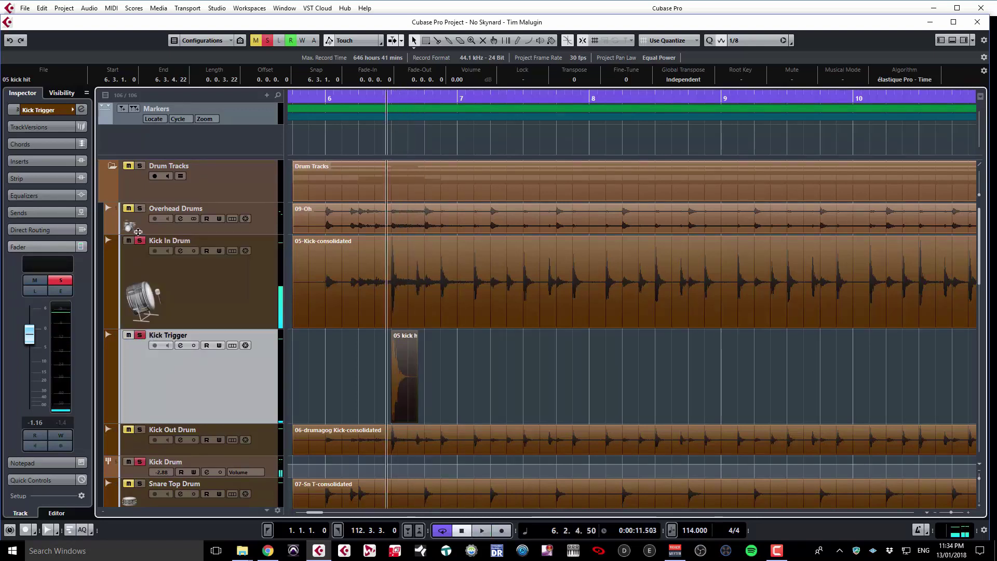
pyautogui.press('space')
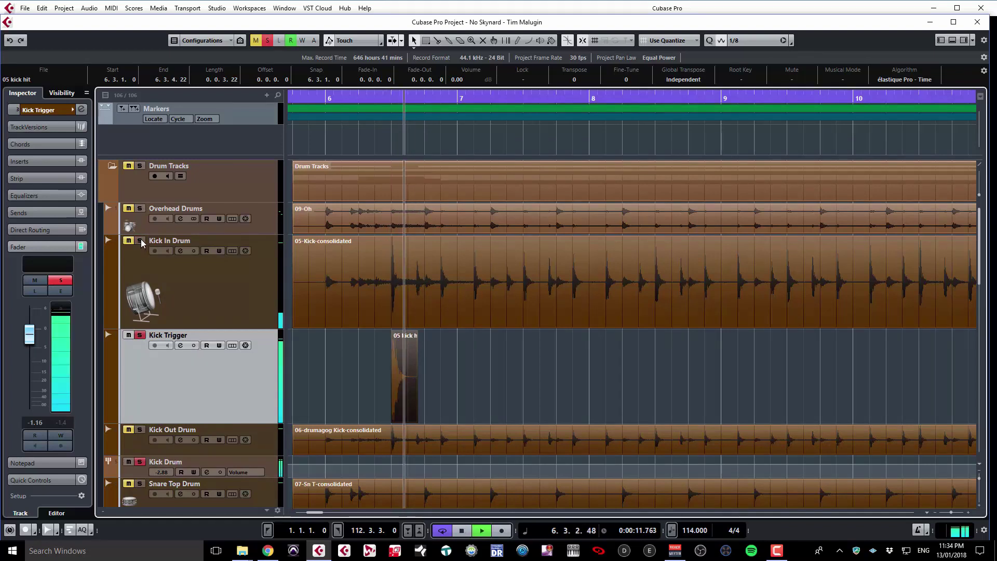
pyautogui.press('space')
pyautogui.click(141, 240)
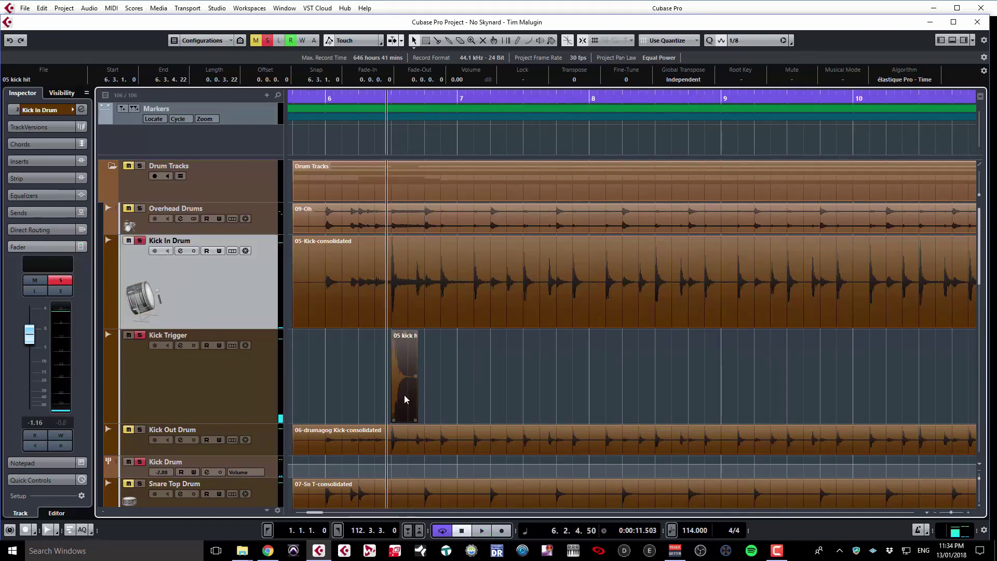
# Trim the end of the 05 kick hit event to 6.3.3.91 and give it a 0.0.0.60 fade-out
pyautogui.moveTo(403, 377); pyautogui.dragTo(404, 379)
pyautogui.moveTo(415, 420)
pyautogui.mouseDown()
pyautogui.moveTo(439, 419)
pyautogui.moveTo(414, 419)
pyautogui.mouseUp()
pyautogui.moveTo(413, 332); pyautogui.dragTo(408, 333)
pyautogui.moveTo(392, 419); pyautogui.dragTo(391, 419)
# Compare the trimmed kick sample with the Kick In Drum hit above it and play both together
pyautogui.scroll(6, 390, 360)
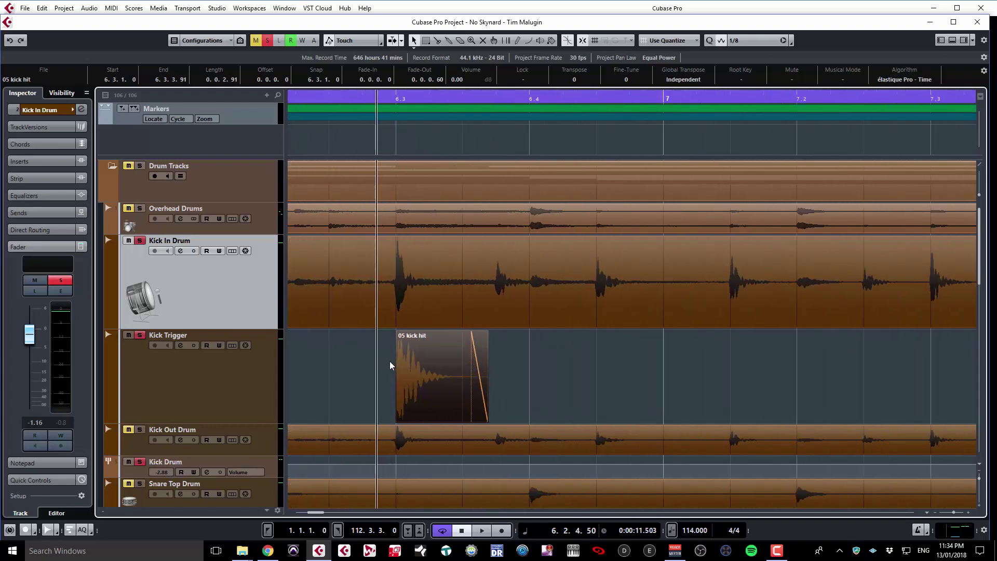
pyautogui.scroll(4, 390, 361)
pyautogui.scroll(-4, 390, 361)
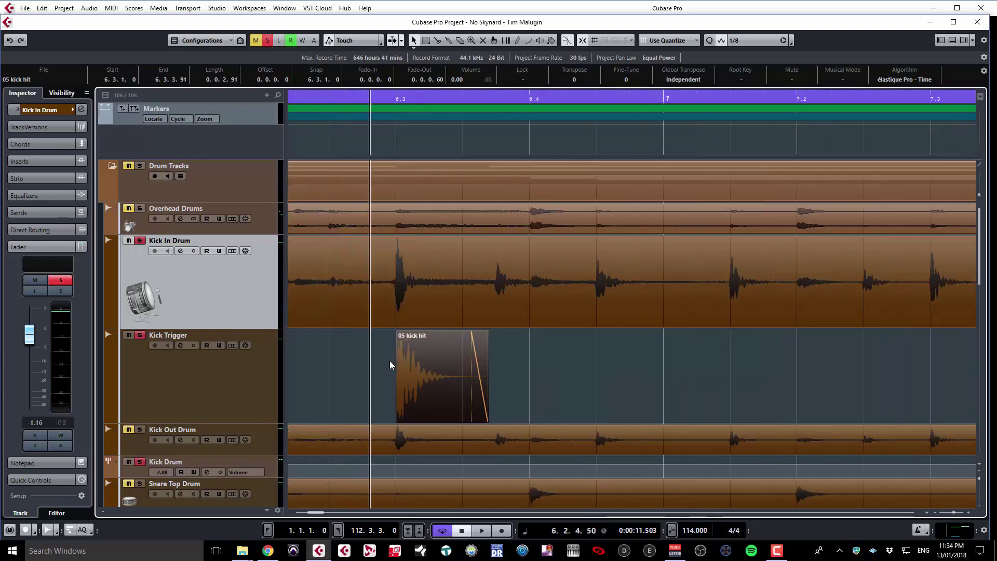
pyautogui.scroll(-3, 389, 360)
pyautogui.press('space')
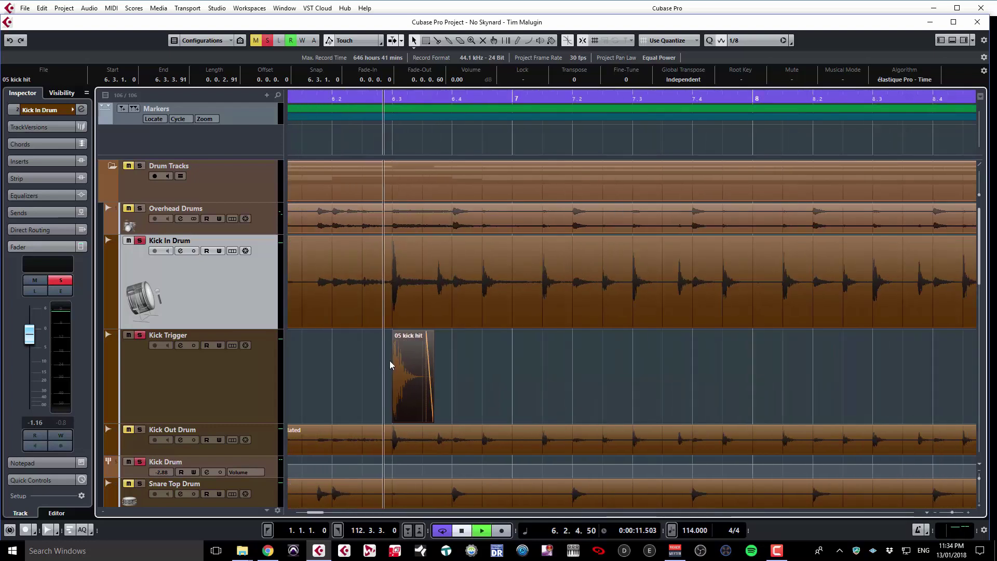
pyautogui.press('space')
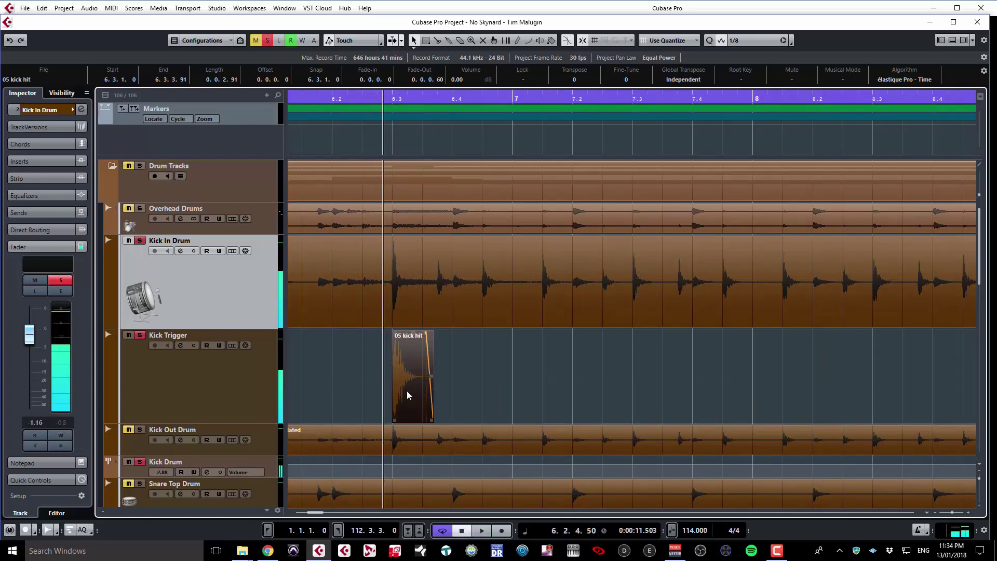
# Play both kick tracks from 6.2.4.50 through the intro into Verse 1, following the remaining kick hits
pyautogui.scroll(-1, 390, 372)
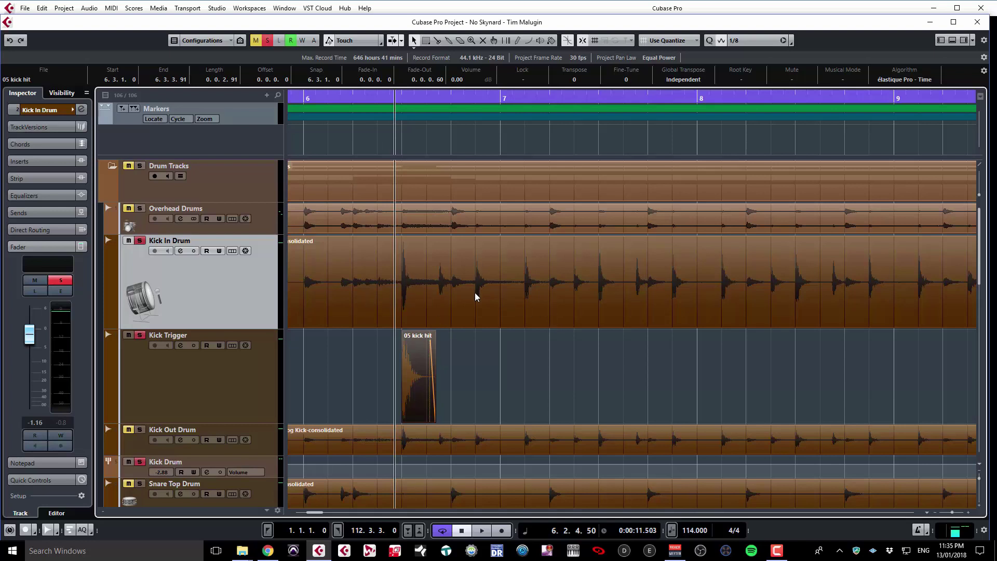
pyautogui.scroll(-2, 401, 321)
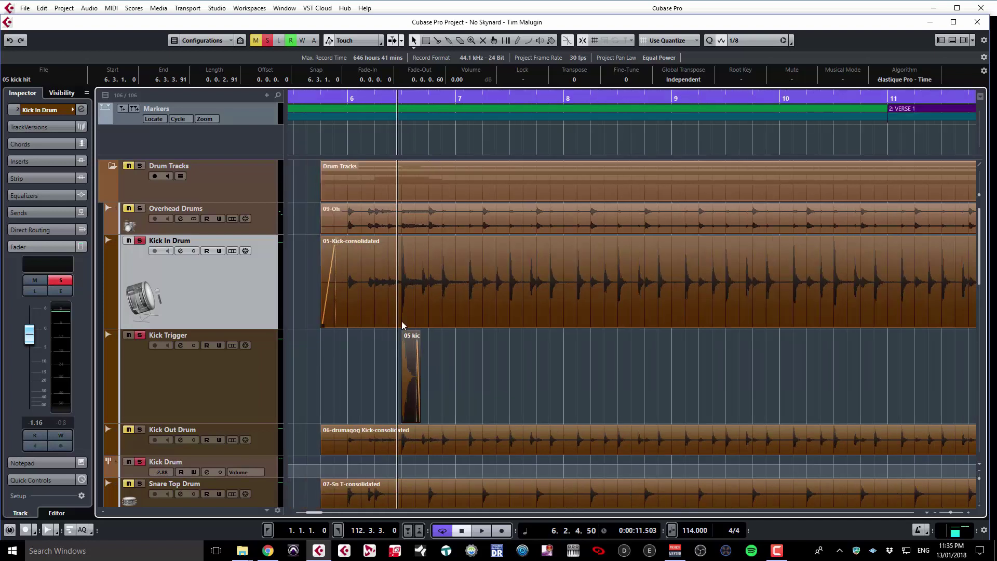
pyautogui.press('space')
pyautogui.press('h')
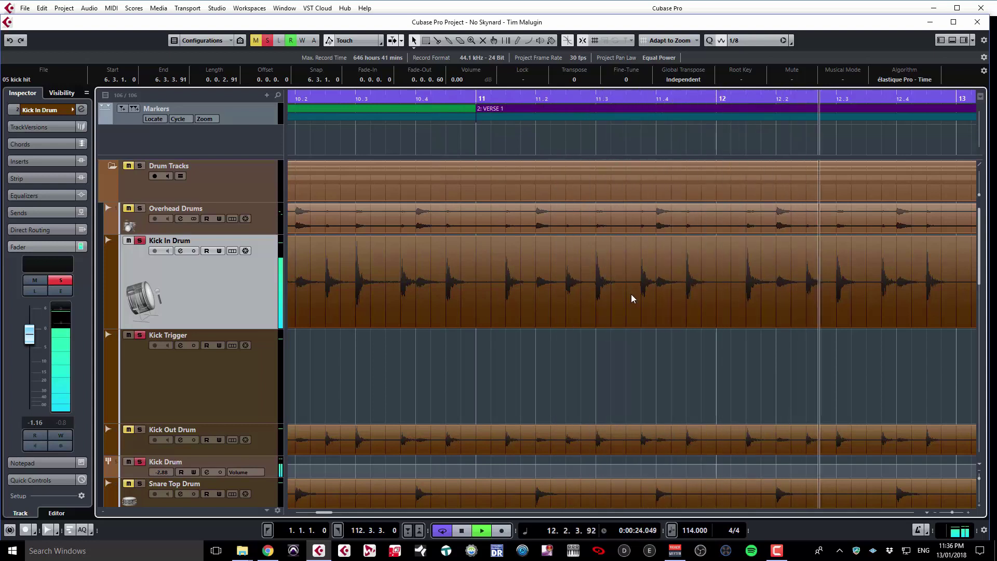
pyautogui.press('space')
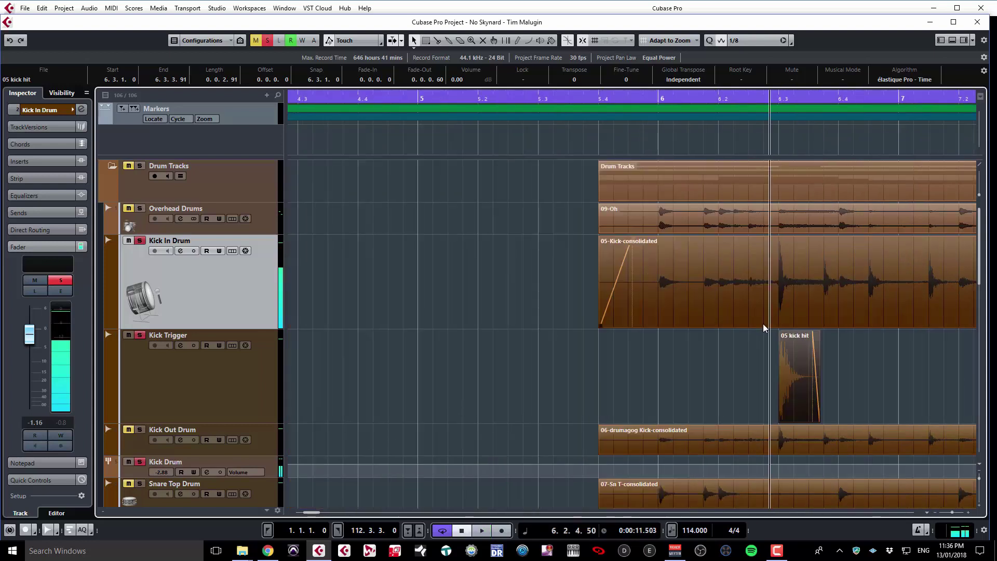
# Step the project cursor along Kick In Drum's transients from before the sample to the hit at 6.3.4.0, and select the Kick Trigger track
pyautogui.hscroll(3, 762, 323)
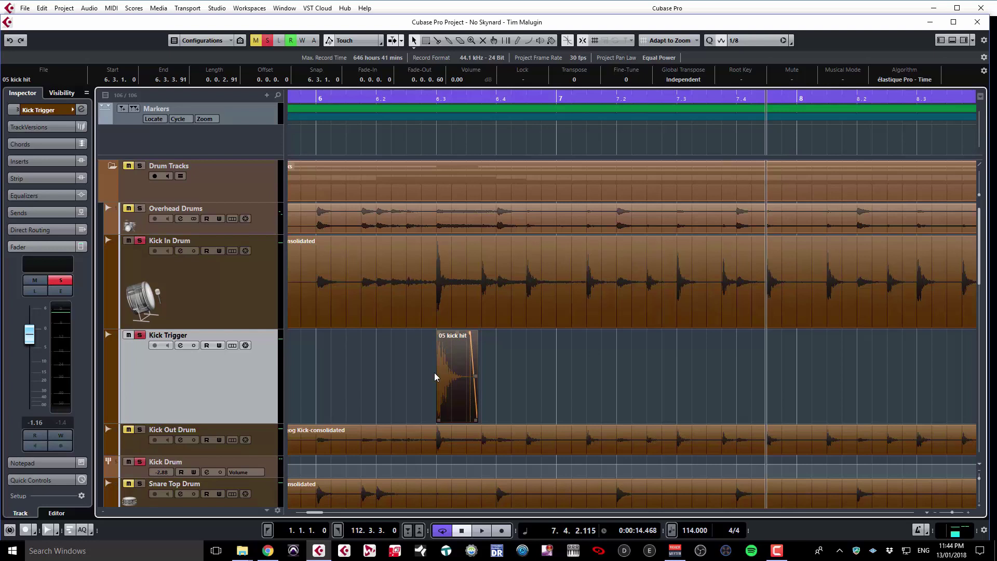
pyautogui.click(418, 378)
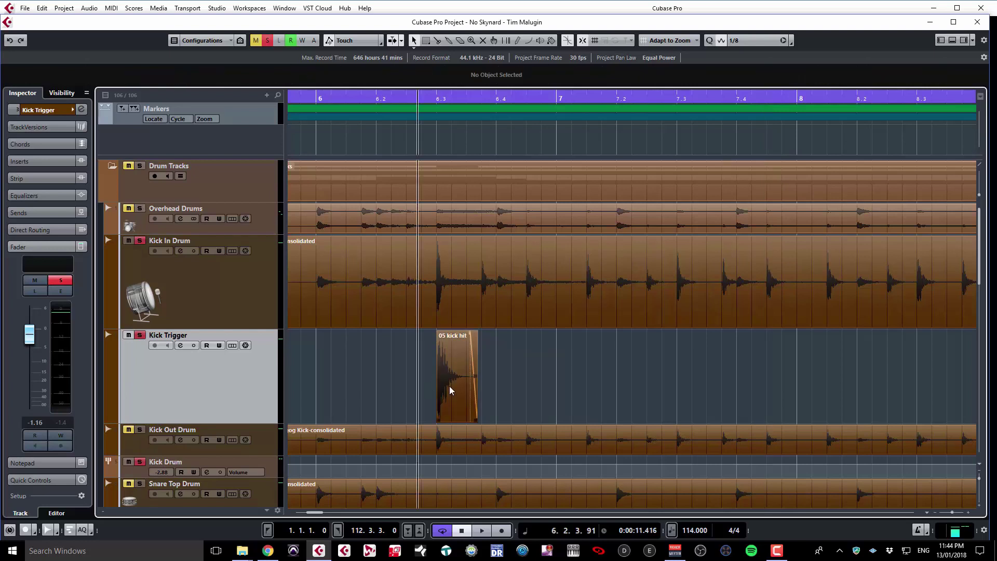
pyautogui.press('Up')
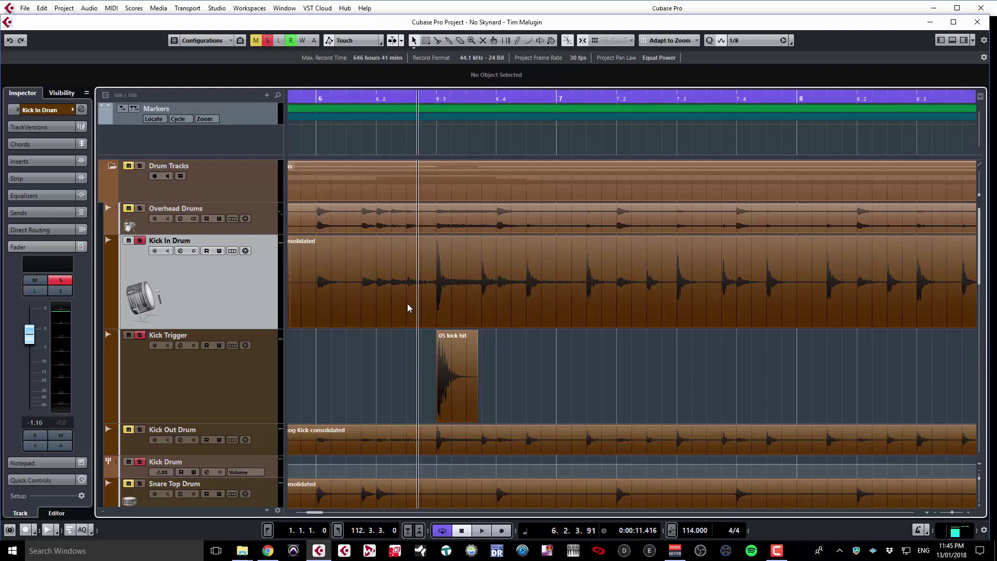
pyautogui.hotkey('alt', 'n')
pyautogui.hotkey('alt', 'n')
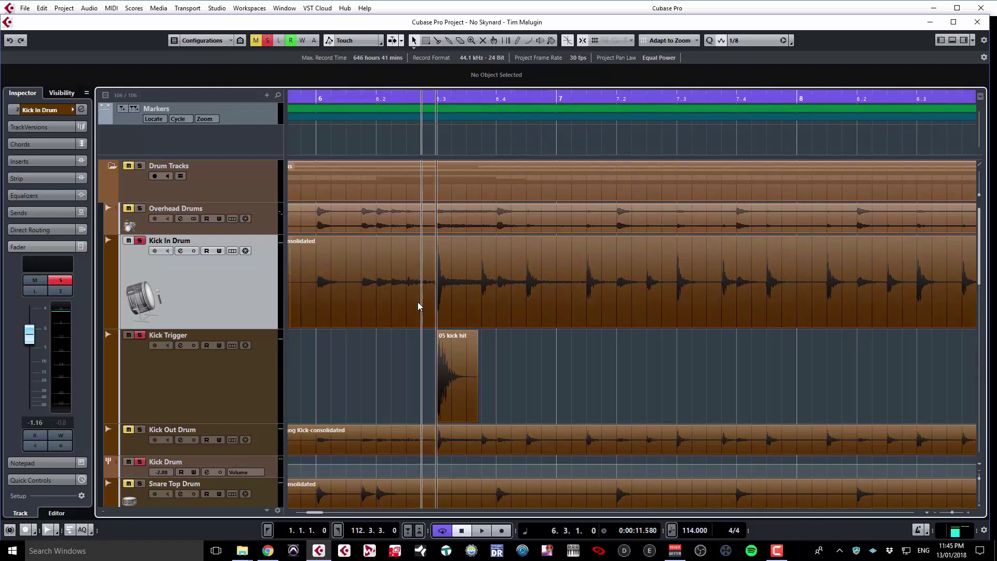
pyautogui.hotkey('alt', 'n')
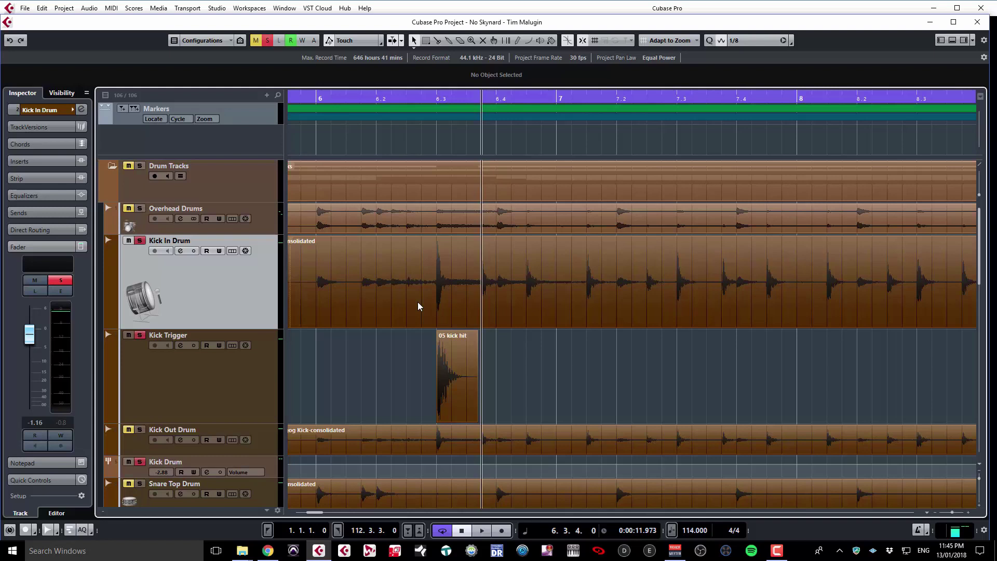
pyautogui.press('Down')
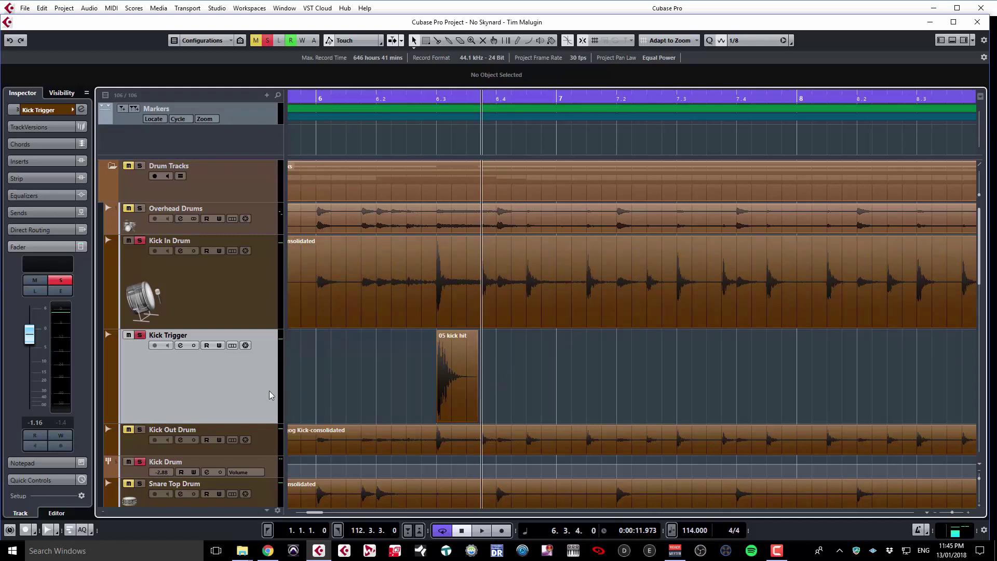
# Paste the 05 kick hit sample onto the Kick Trigger track at 6.3.4.0 and clear the event selection
pyautogui.hotkey('ctrl', 'v')
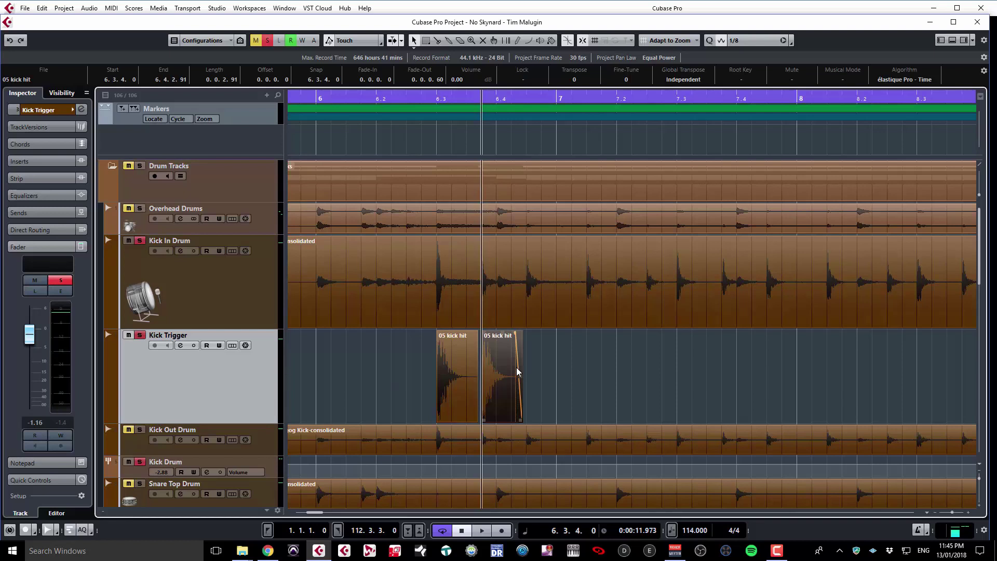
pyautogui.hscroll(-1, 516, 366)
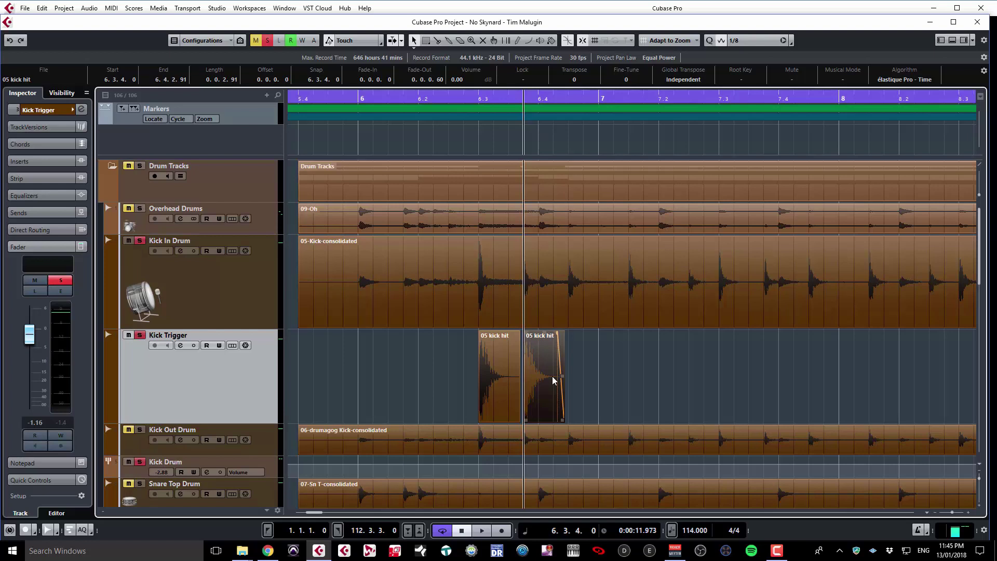
pyautogui.press('Left')
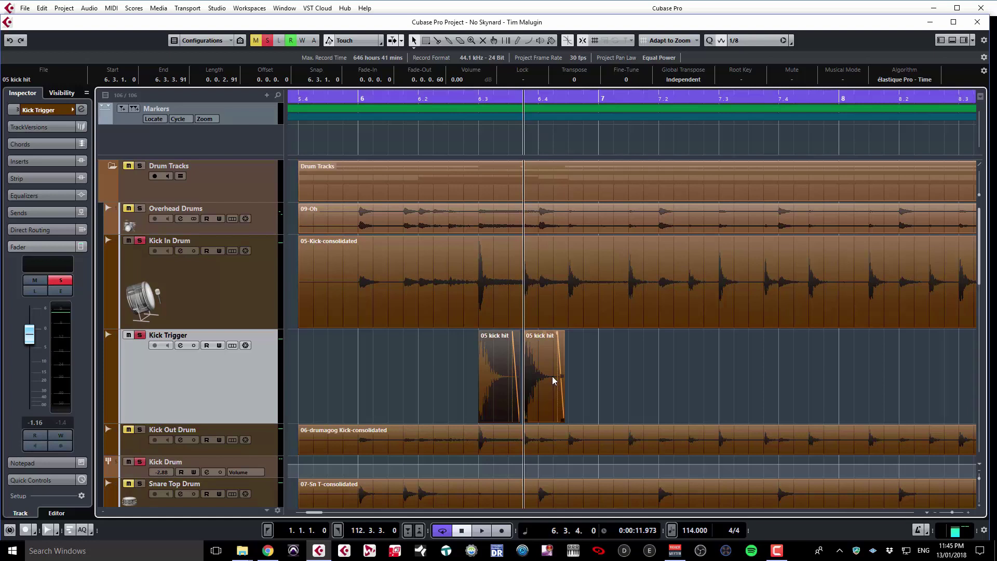
pyautogui.hotkey('ctrl', 'shift', 'a')
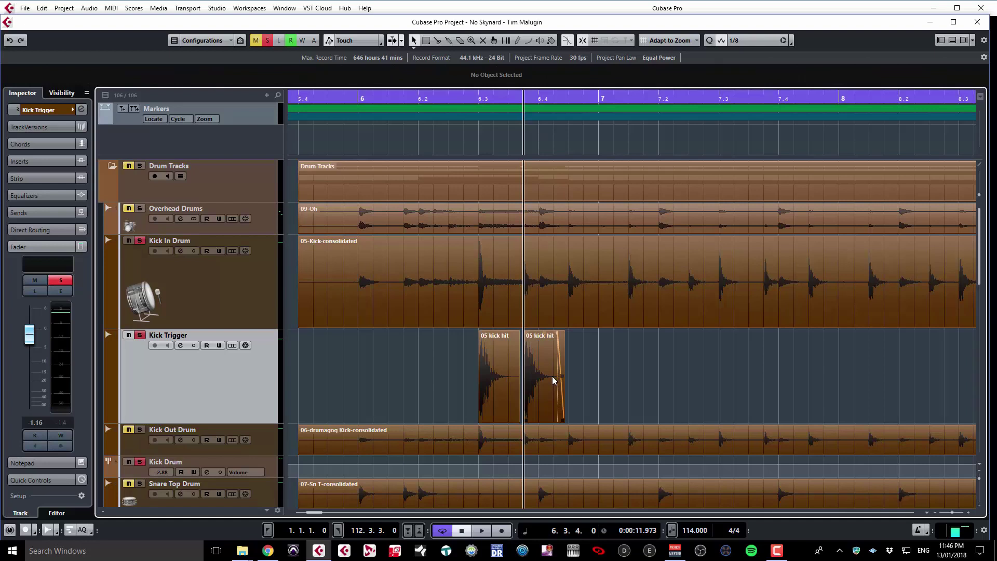
# Move the project cursor to Kick In Drum's hit at 6.4.2.119, paste the kick sample there on Kick Trigger, and deselect all events
pyautogui.press('Up')
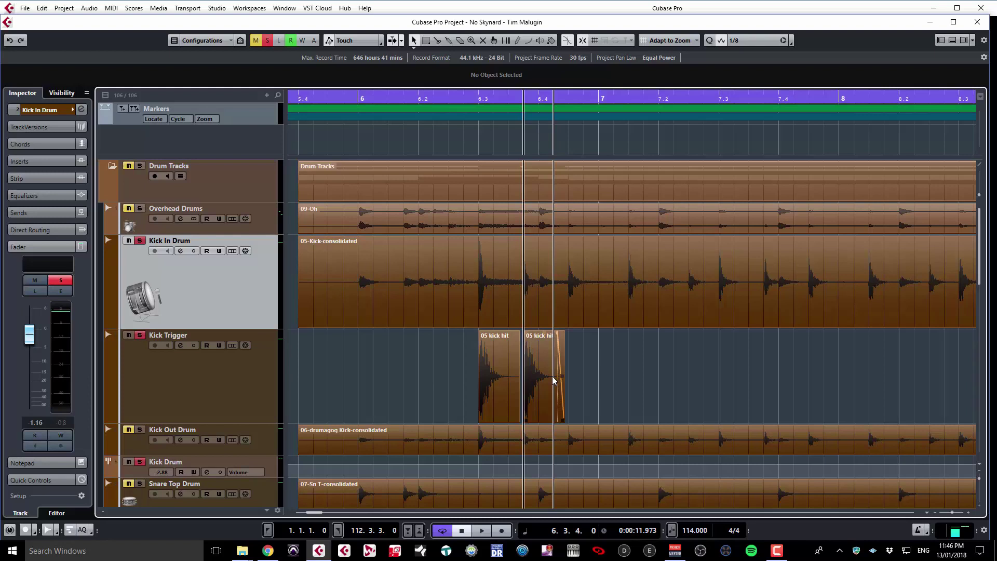
pyautogui.press('space')
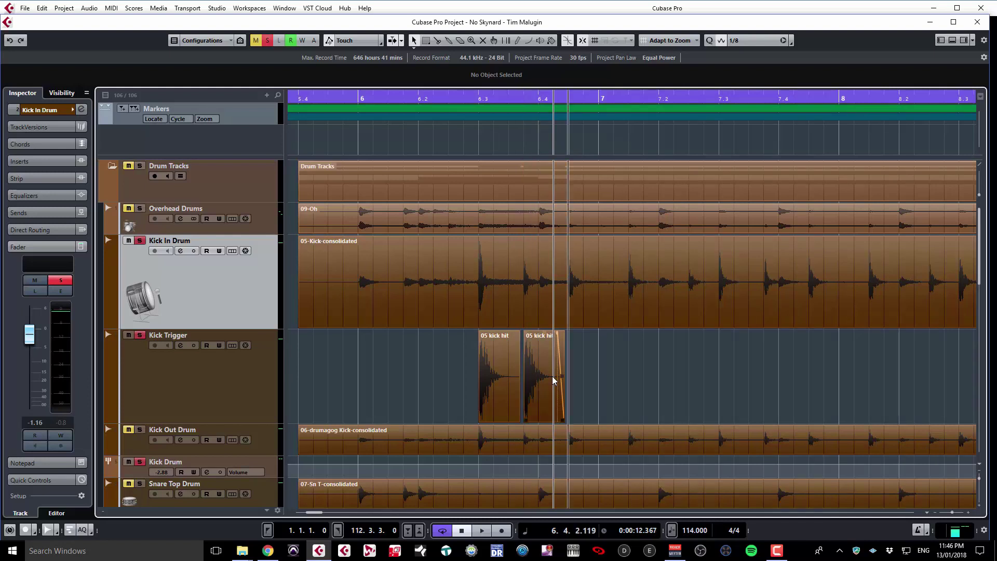
pyautogui.press('Down')
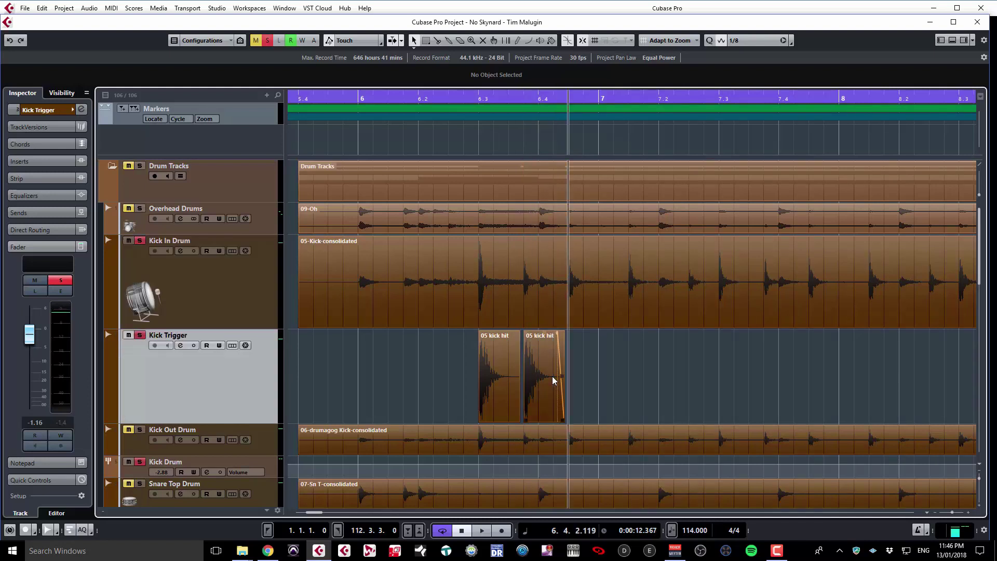
pyautogui.hotkey('ctrl', 'v')
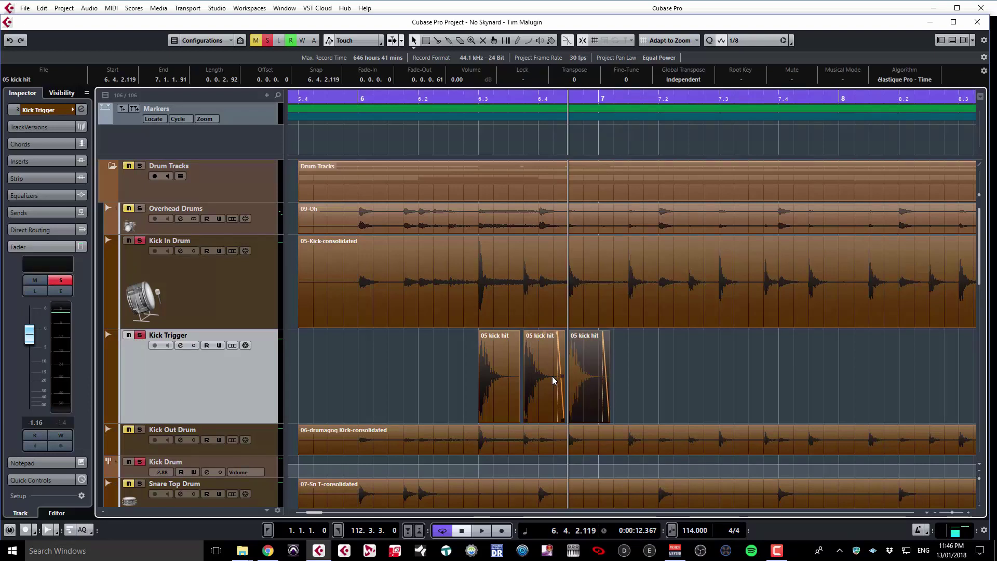
pyautogui.press('Left')
pyautogui.press('Left')
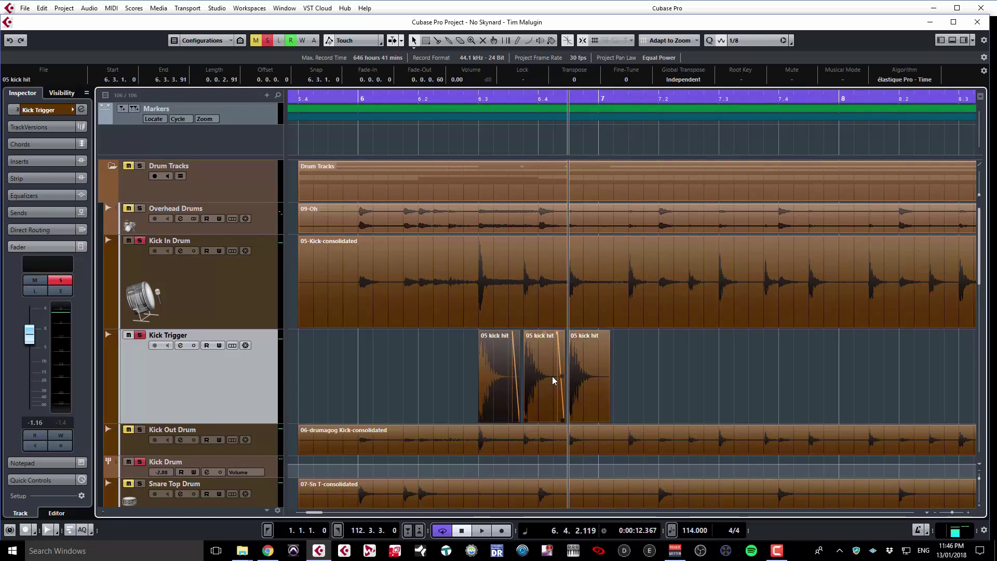
pyautogui.hotkey('ctrl', 'shift', 'a')
# Locate Kick In Drum's next transient at 7.1.2.119 and paste the kick sample there on Kick Trigger, leaving nothing selected
pyautogui.press('Up')
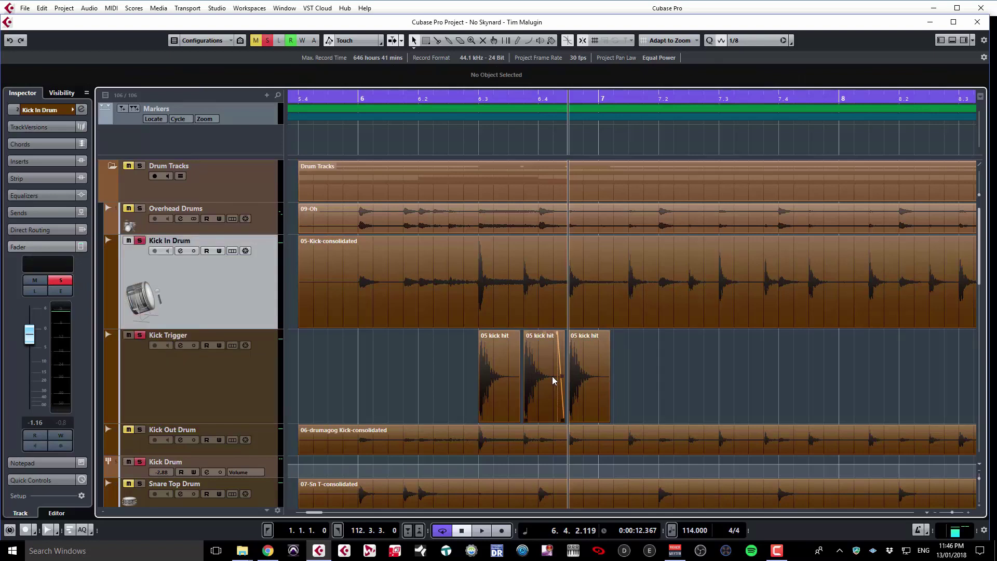
pyautogui.hotkey('alt', 'n')
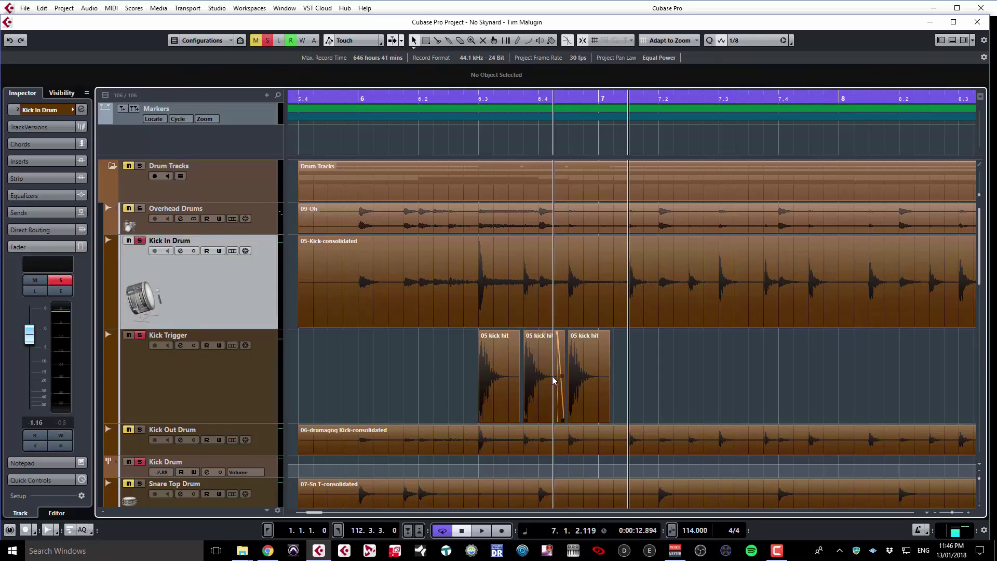
pyautogui.press('Down')
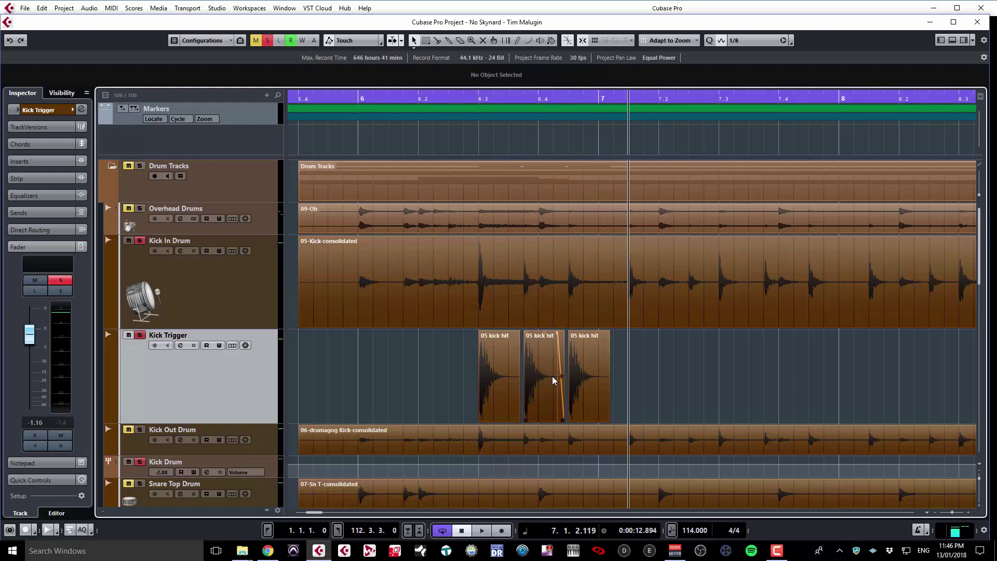
pyautogui.hotkey('ctrl', 'v')
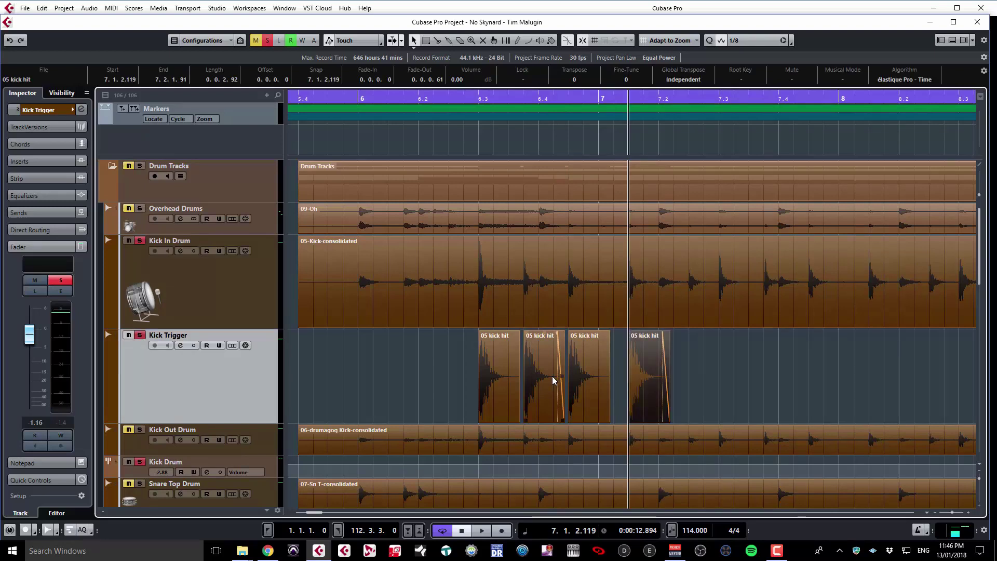
pyautogui.hotkey('ctrl', 'shift', 'a')
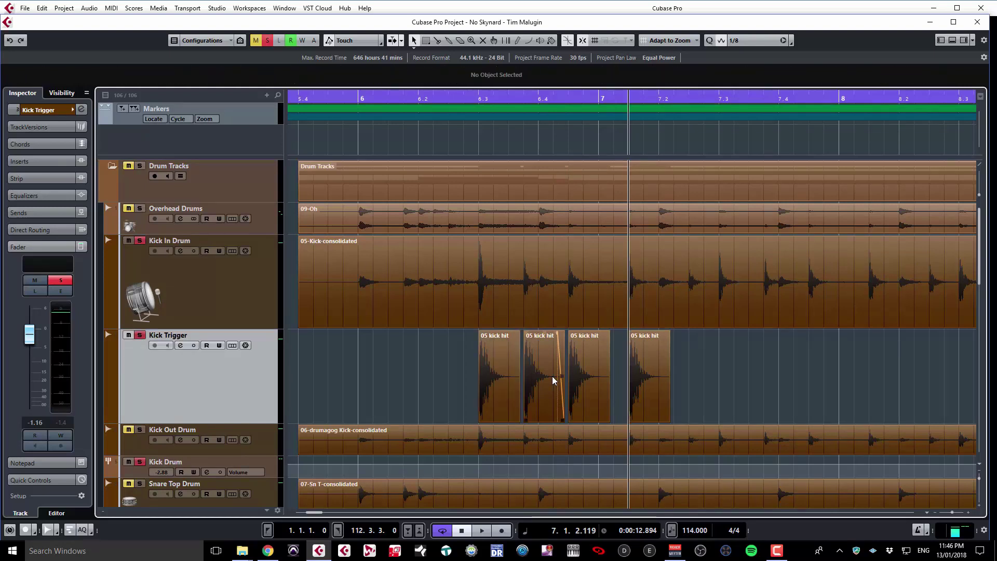
# Advance to Kick In Drum's hit at 7.2.2.116 and paste the kick sample in line with it on Kick Trigger
pyautogui.press('Up')
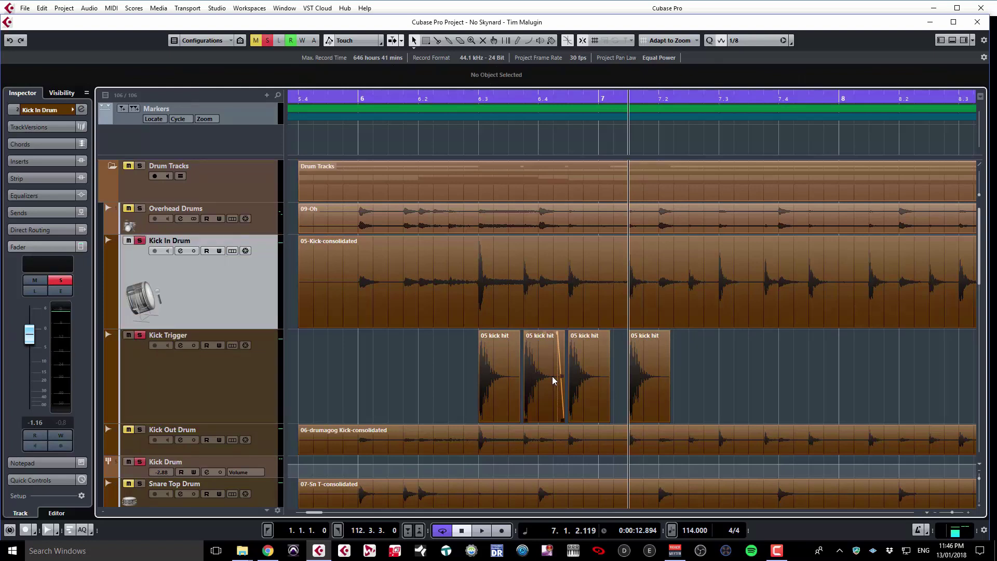
pyautogui.press('space')
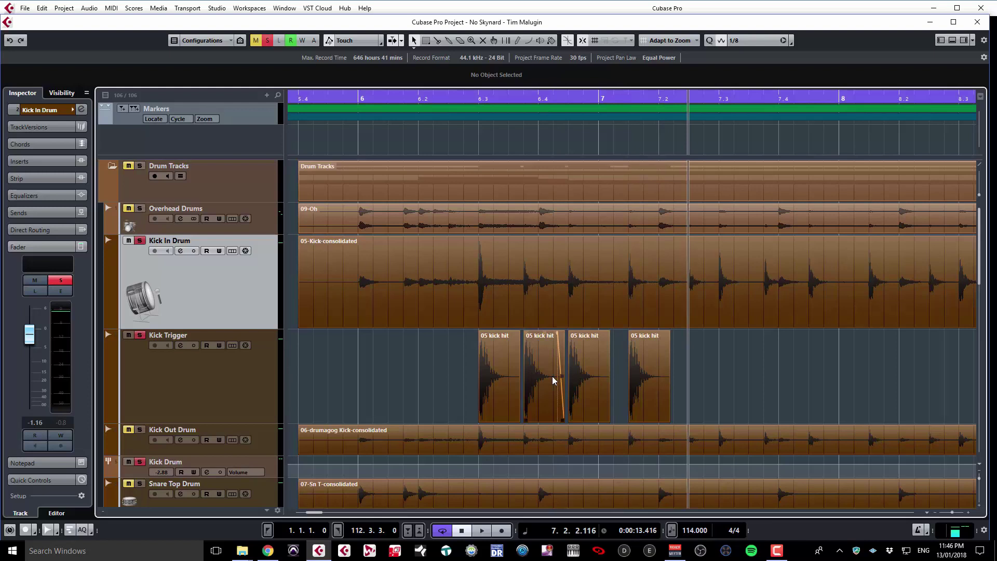
pyautogui.press('Down')
pyautogui.hotkey('ctrl', 'v')
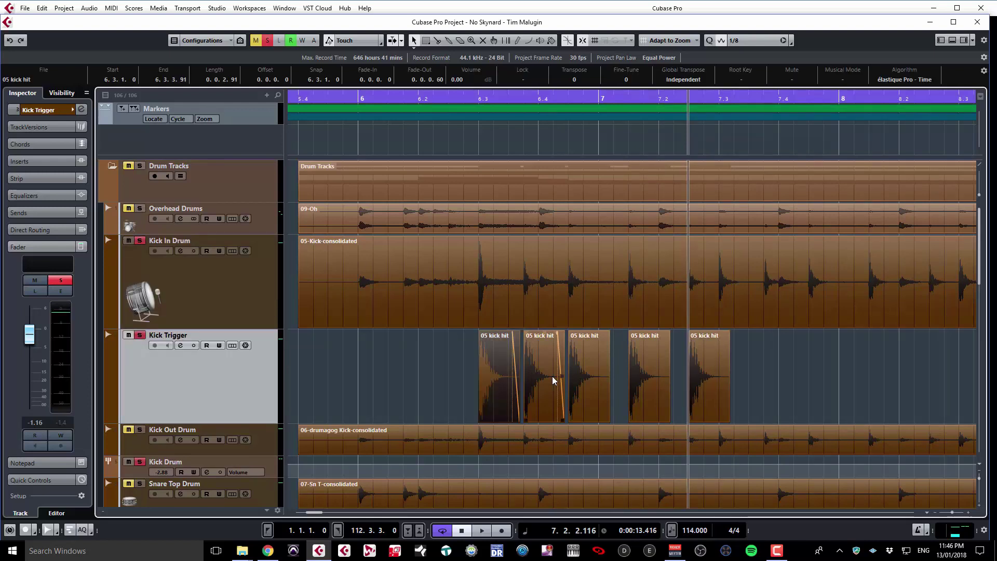
pyautogui.hotkey('ctrl', 'shift', 'a')
# Advance to Kick In Drum's hit at 7.2.4.118 and paste a kick sample there on Kick Trigger, overlapping the preceding sample's tail
pyautogui.press('Up')
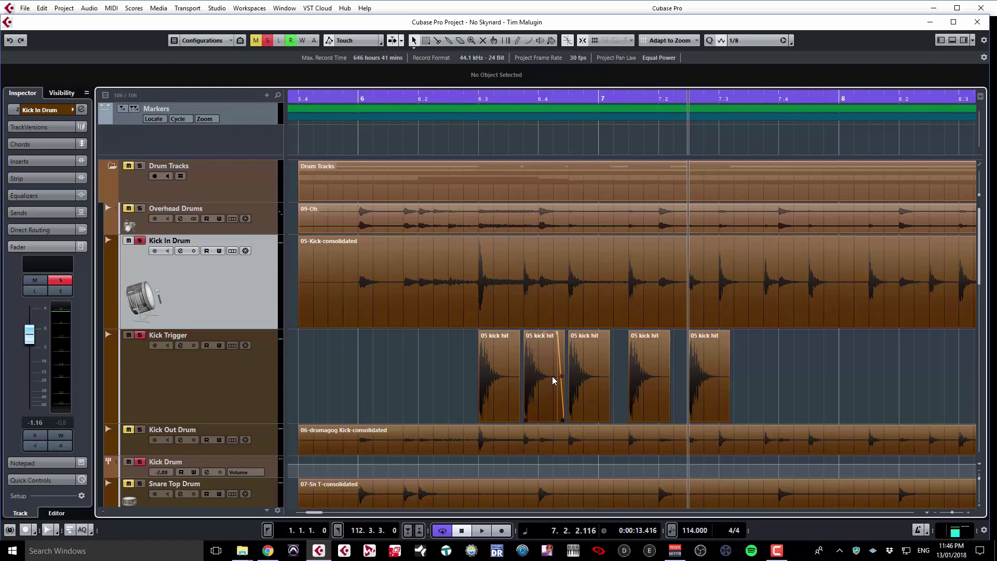
pyautogui.hotkey('alt', 'n')
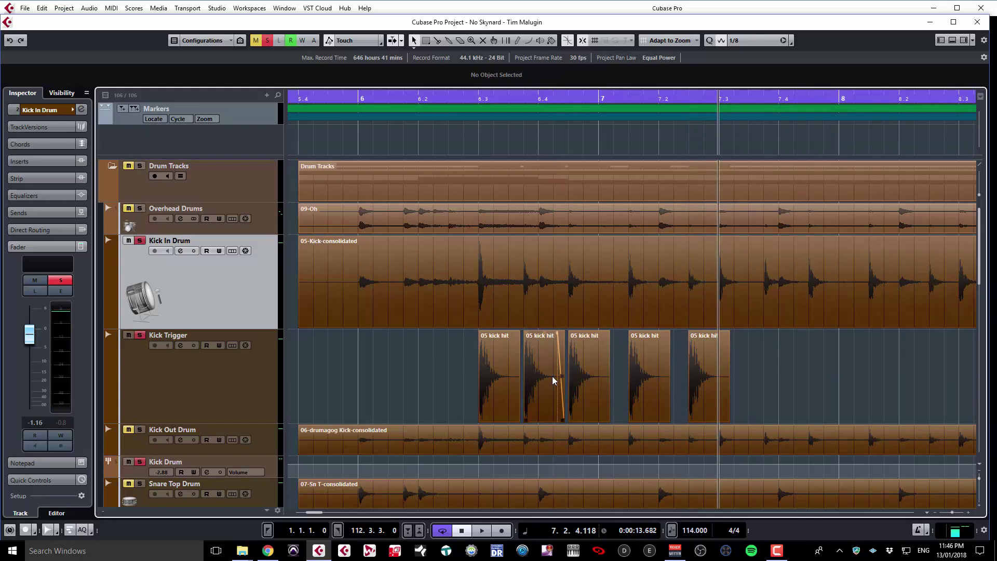
pyautogui.press('Down')
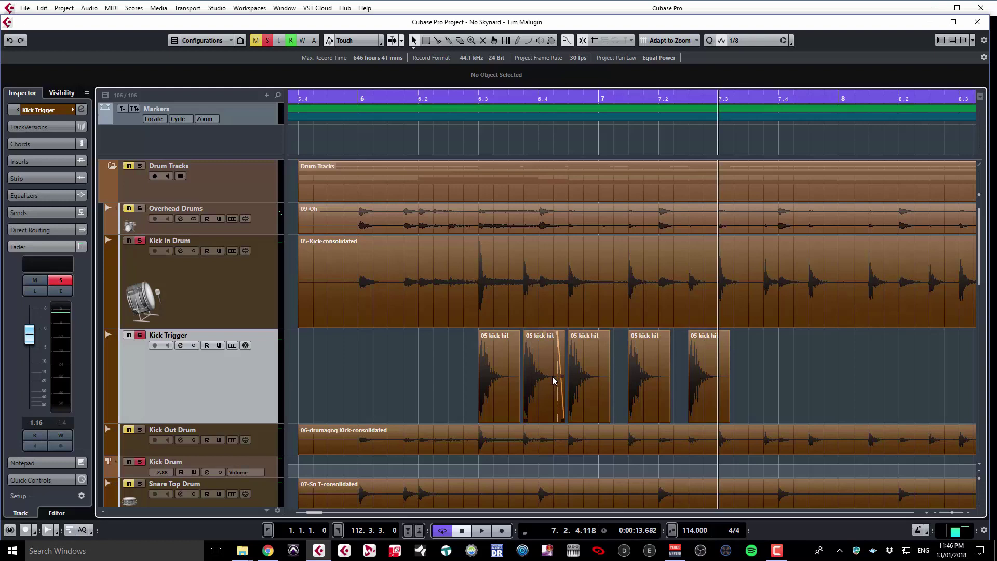
pyautogui.hotkey('ctrl', 'v')
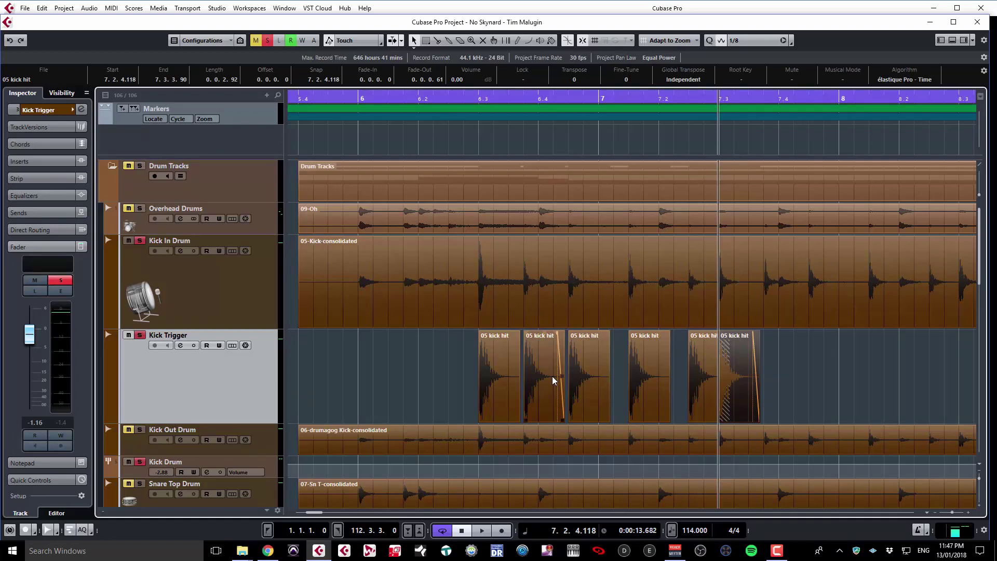
pyautogui.hotkey('ctrl', 'shift', 'a')
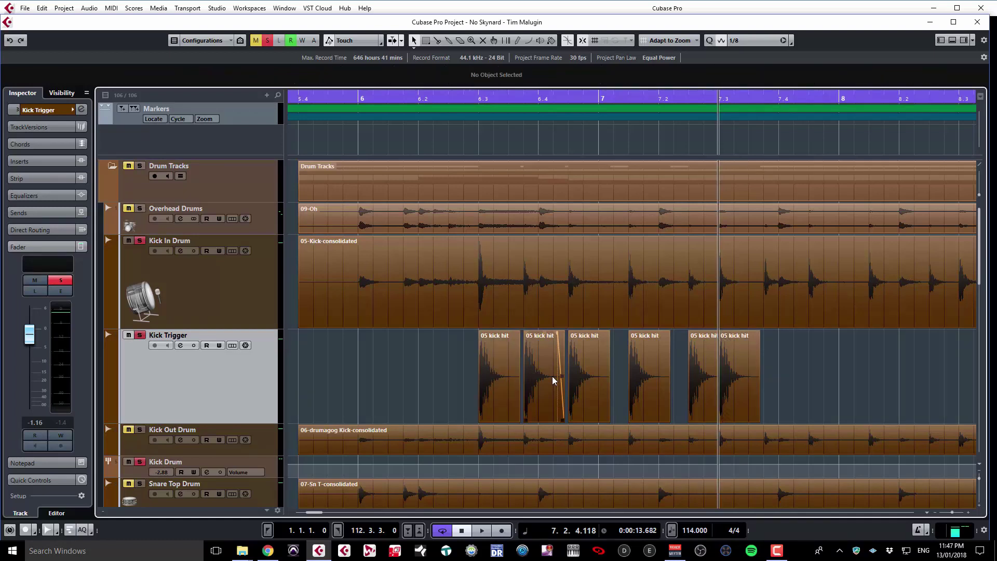
# Advance to Kick In Drum's hit at 7.3.4.2 and paste the kick sample beneath it on Kick Trigger
pyautogui.press('Up')
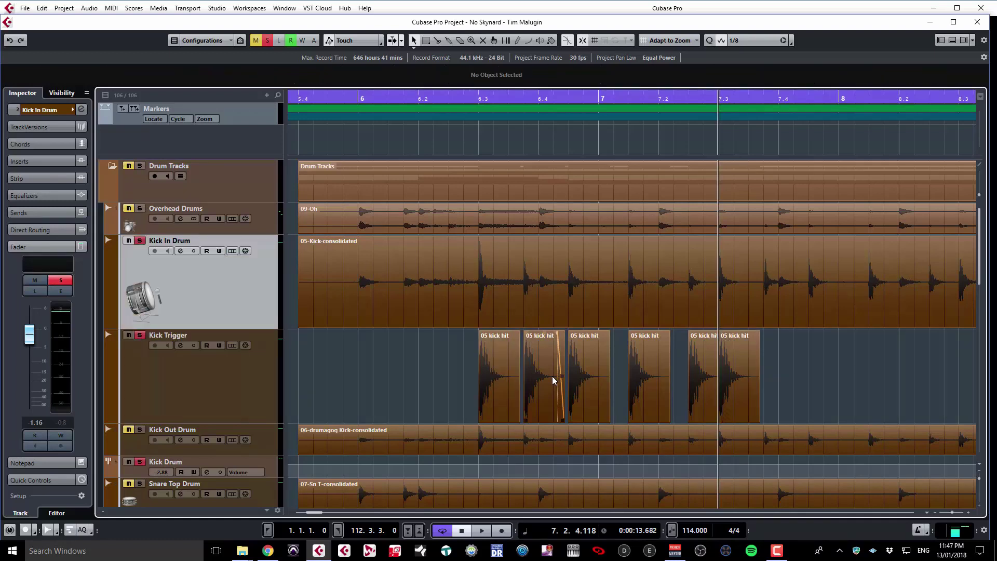
pyautogui.hotkey('alt', 'n')
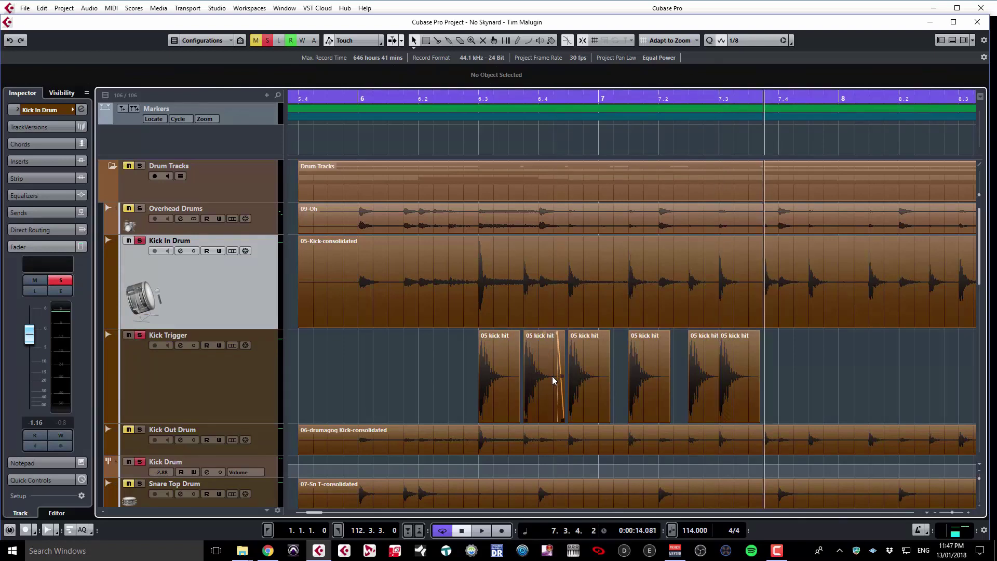
pyautogui.press('Down')
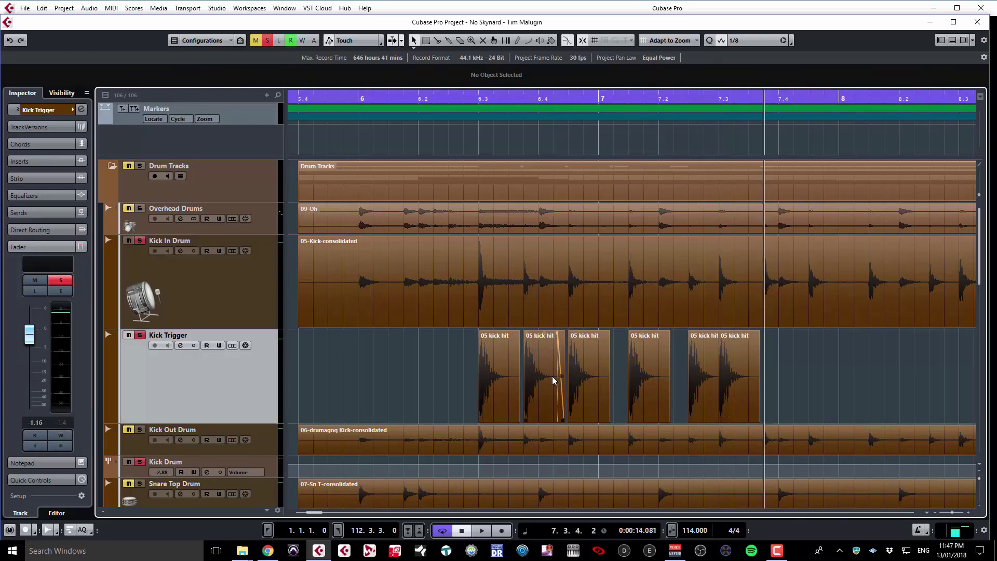
pyautogui.hotkey('ctrl', 'v')
pyautogui.press('Escape')
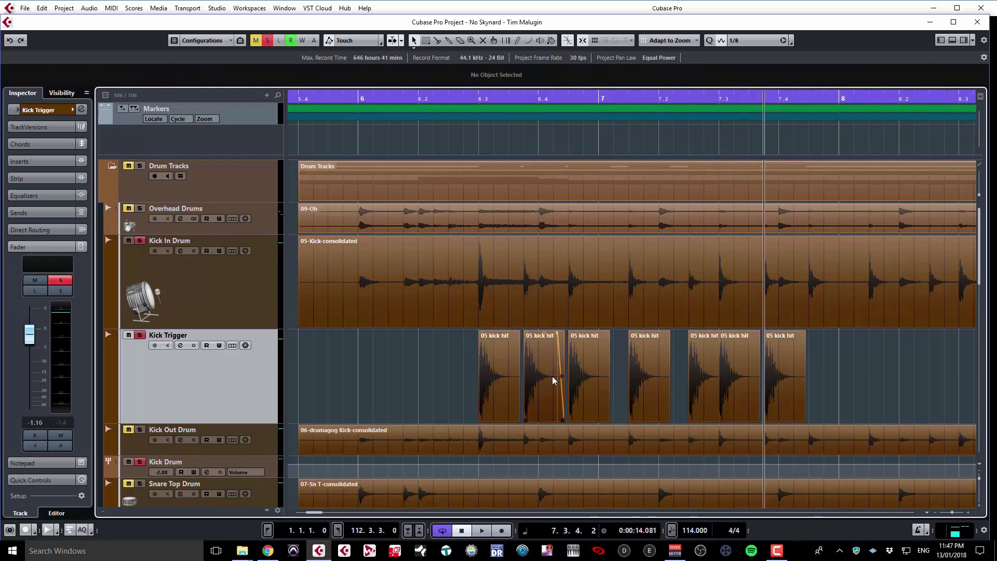
# Place a copy of the kick sample on Kick Trigger at Kick In Drum's hit at 7.4.2.115 and clear the event selection
pyautogui.press('Up')
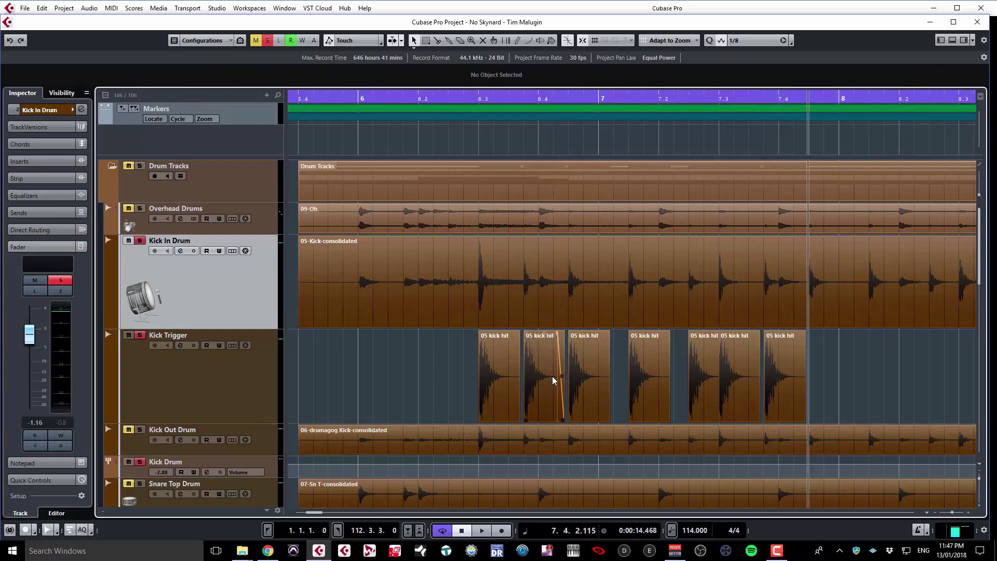
pyautogui.press('Down')
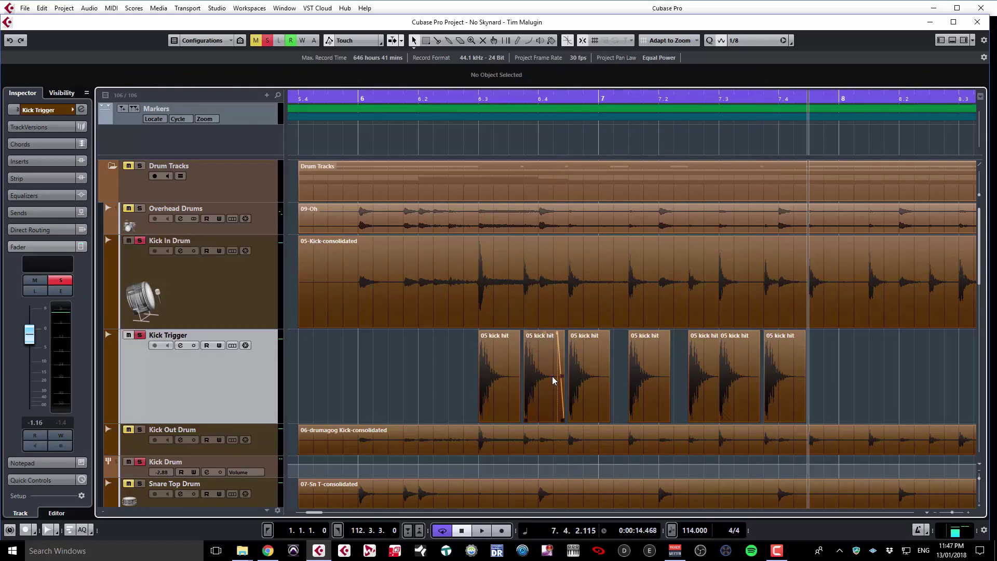
pyautogui.hotkey('ctrl', 'v')
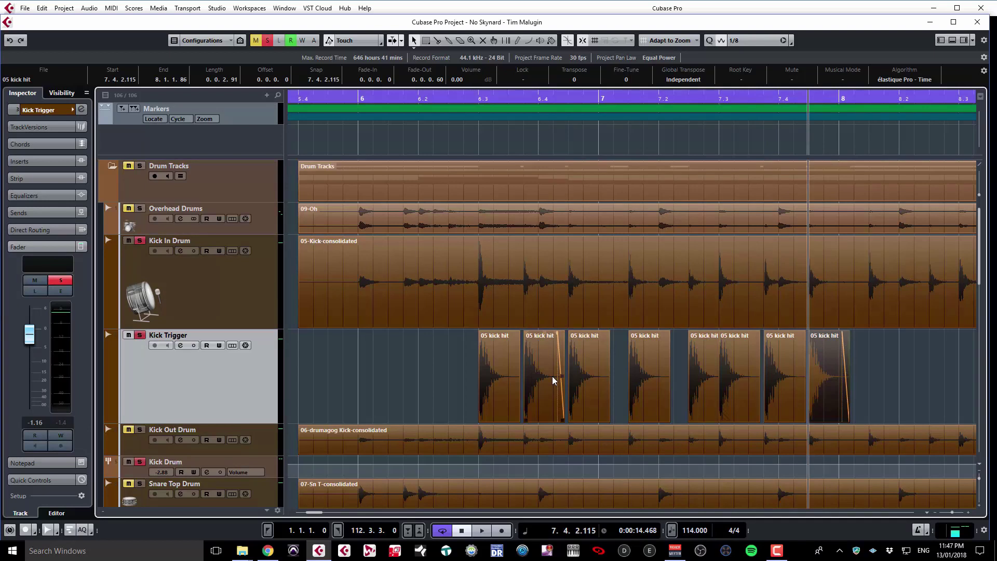
pyautogui.press('Up')
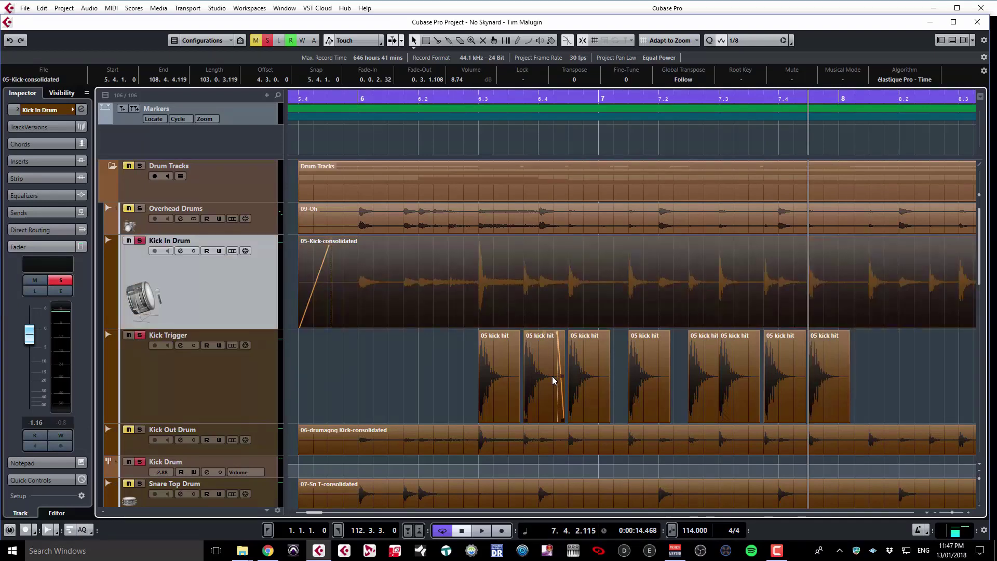
pyautogui.press('Down')
pyautogui.hotkey('ctrl', 'shift', 'a')
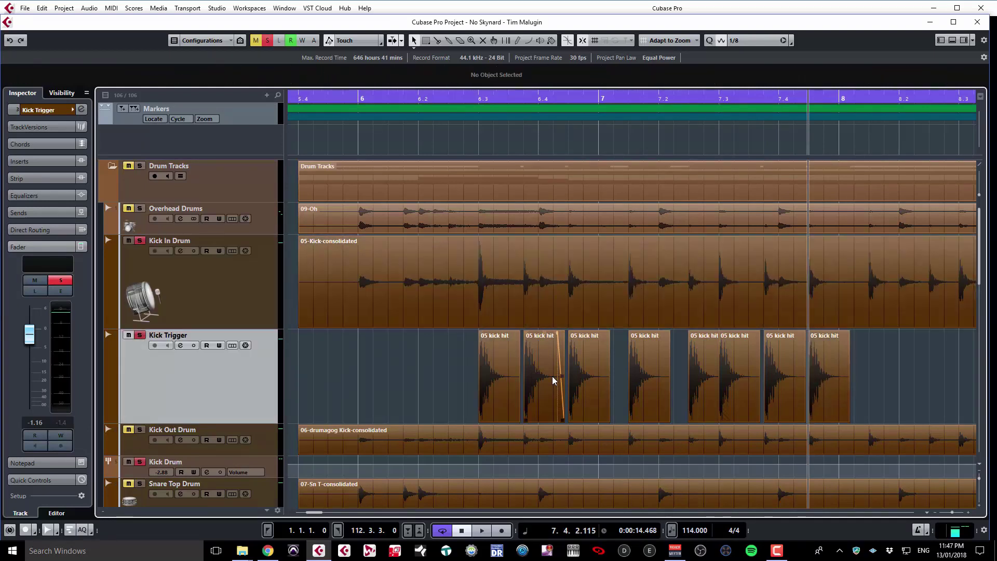
# Advance to Kick In Drum's first hit in bar 8, at 8.1.2.117, and paste the kick sample there on Kick Trigger
pyautogui.press('Up')
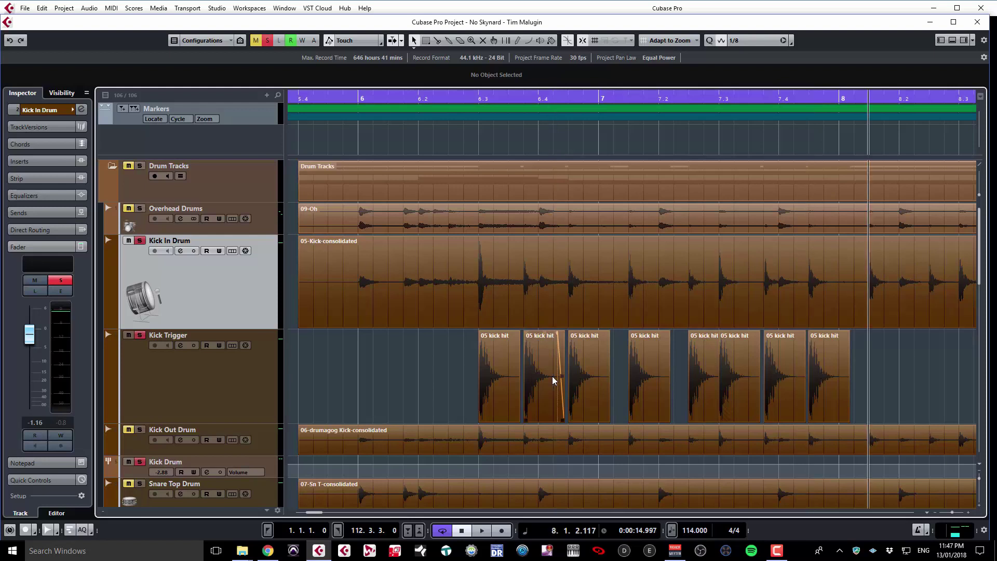
pyautogui.press('Down')
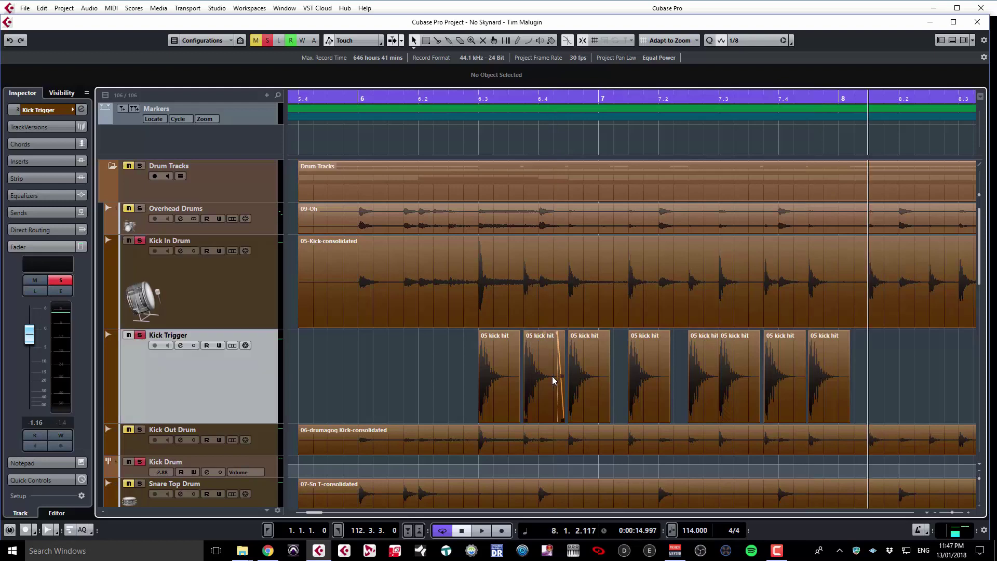
pyautogui.hotkey('ctrl', 'v')
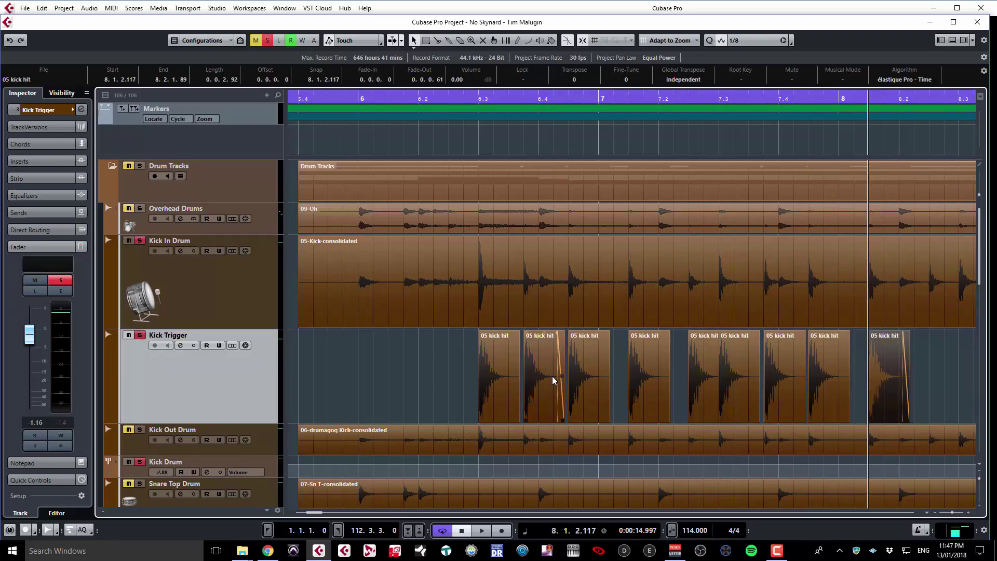
pyautogui.hotkey('ctrl', 'shift', 'a')
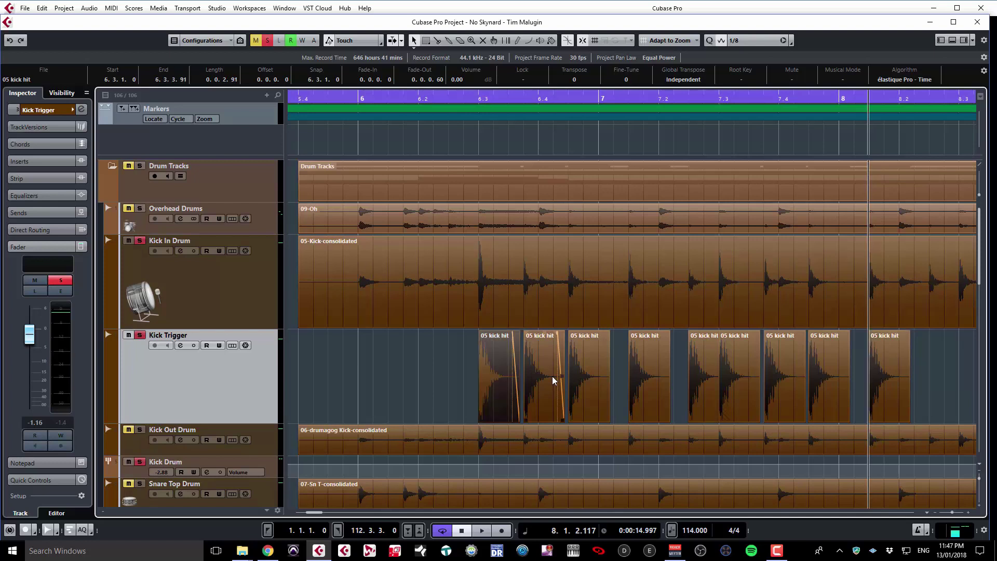
# Advance to Kick In Drum's hit at 8.2.2.118 and paste the 05 kick hit sample there on Kick Trigger
pyautogui.press('Up')
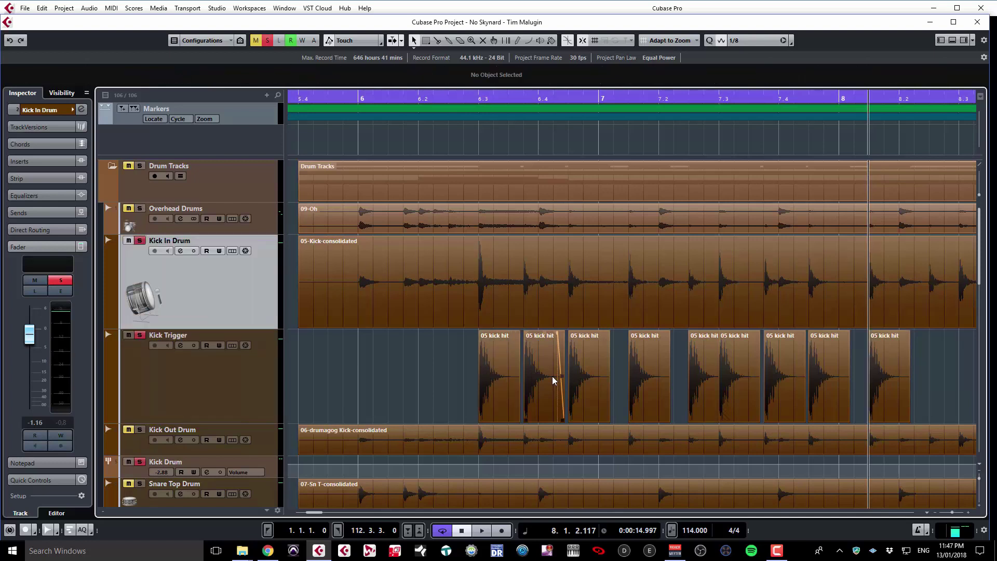
pyautogui.press('space')
pyautogui.press('space')
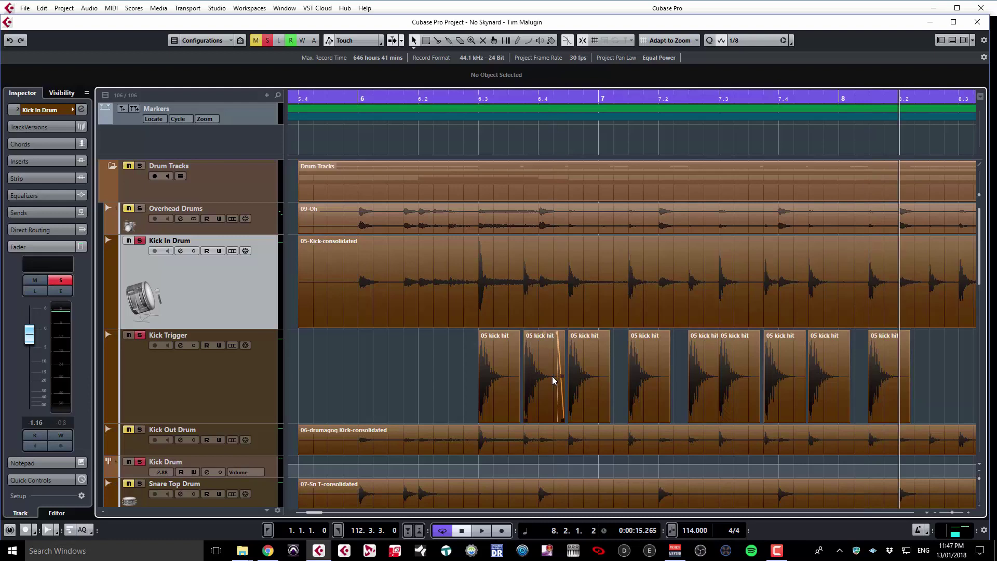
pyautogui.press('space')
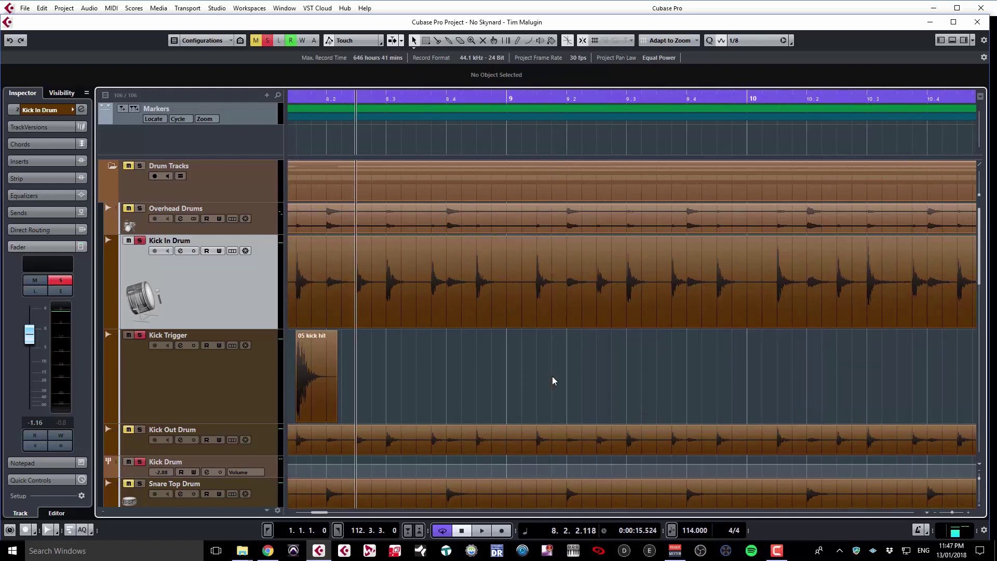
pyautogui.press('Down')
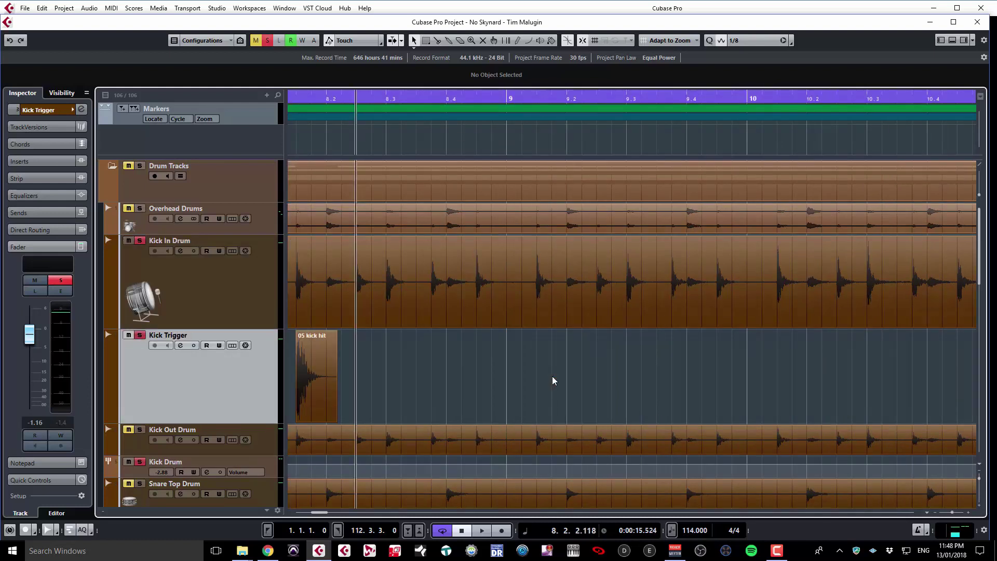
pyautogui.hotkey('ctrl', 'v')
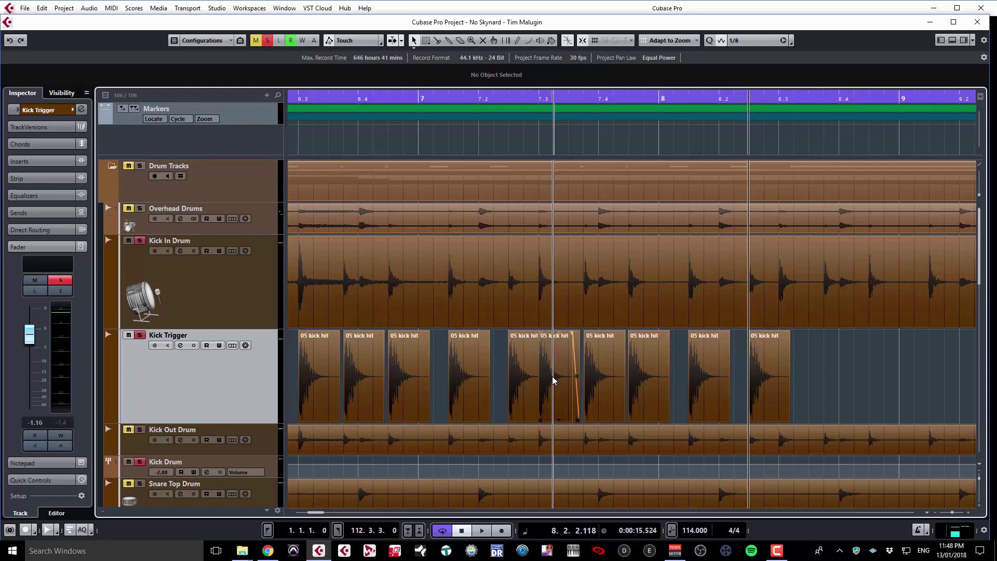
# Advance to Kick In Drum's hit at 8.2.4.117, paste a kick sample there on Kick Trigger, and clear the event selection
pyautogui.press('Up')
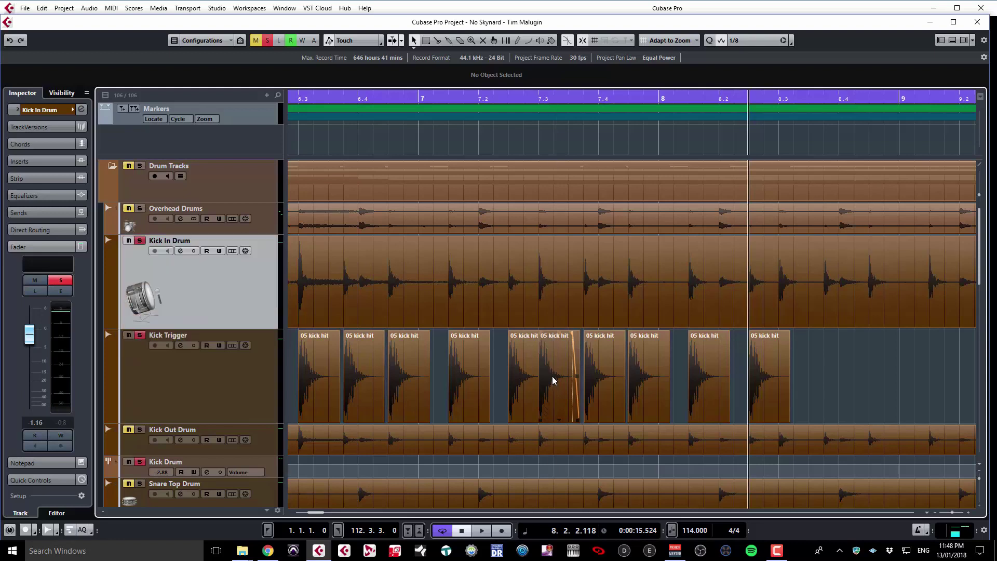
pyautogui.press('n')
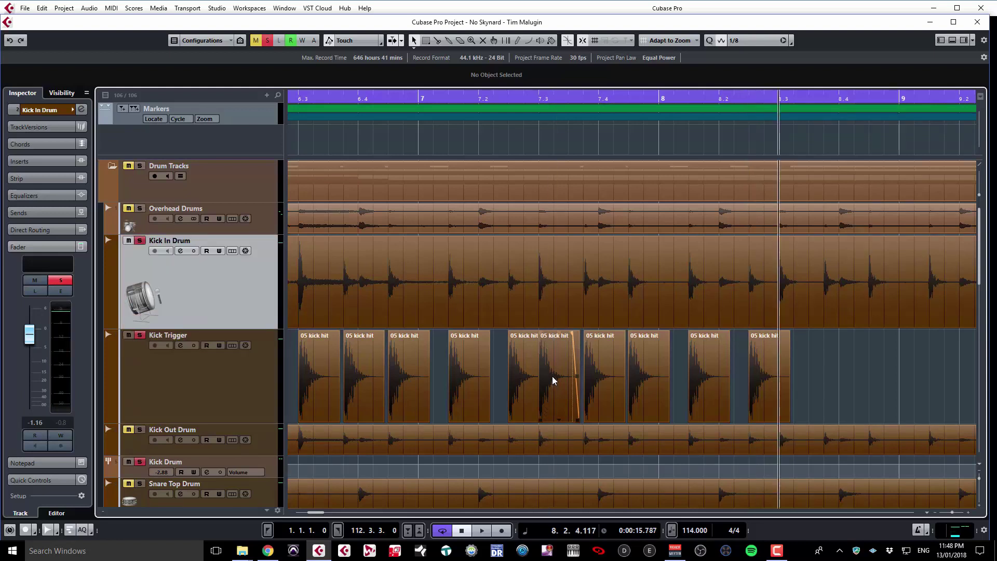
pyautogui.press('Down')
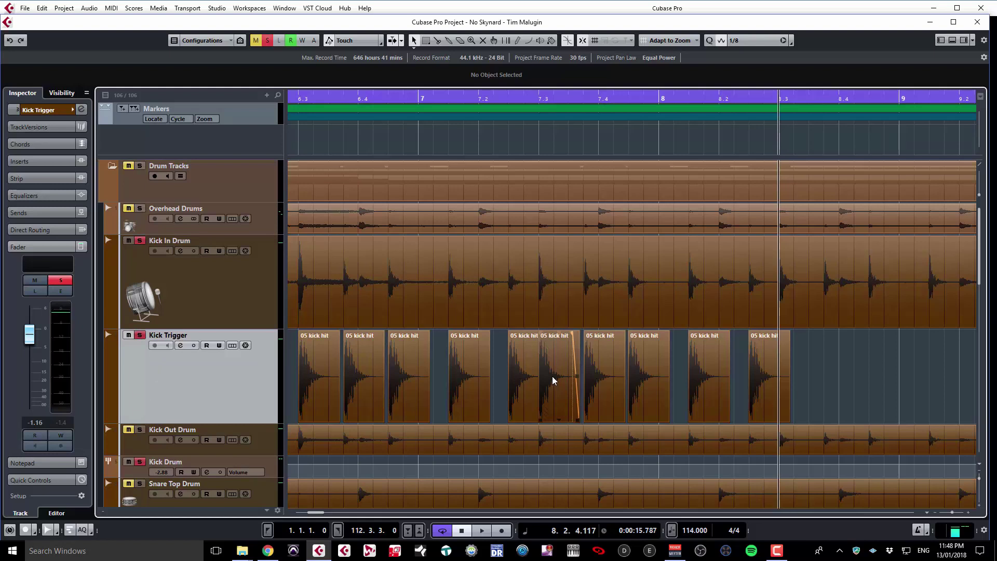
pyautogui.hotkey('ctrl', 'v')
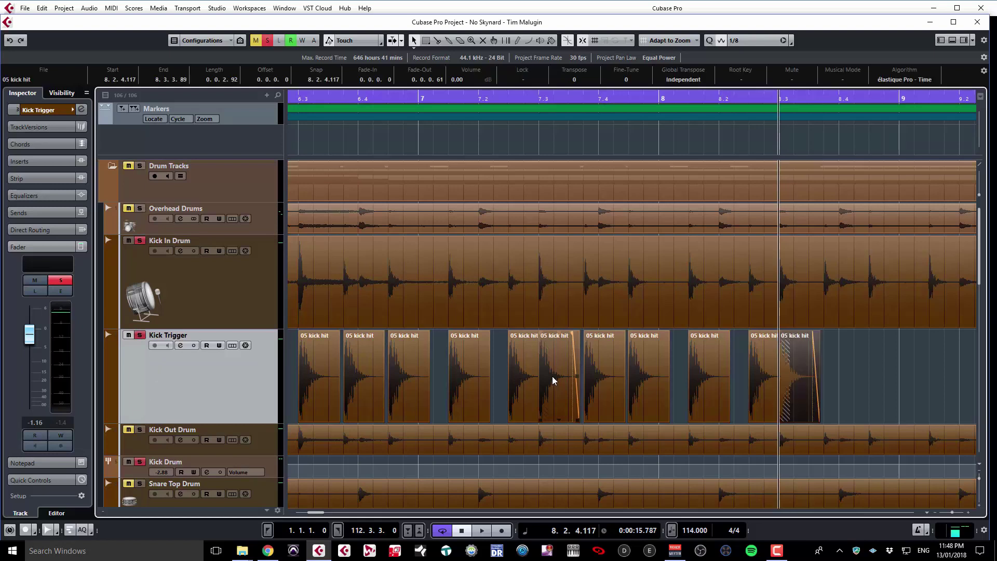
pyautogui.hotkey('ctrl', 'shift', 'a')
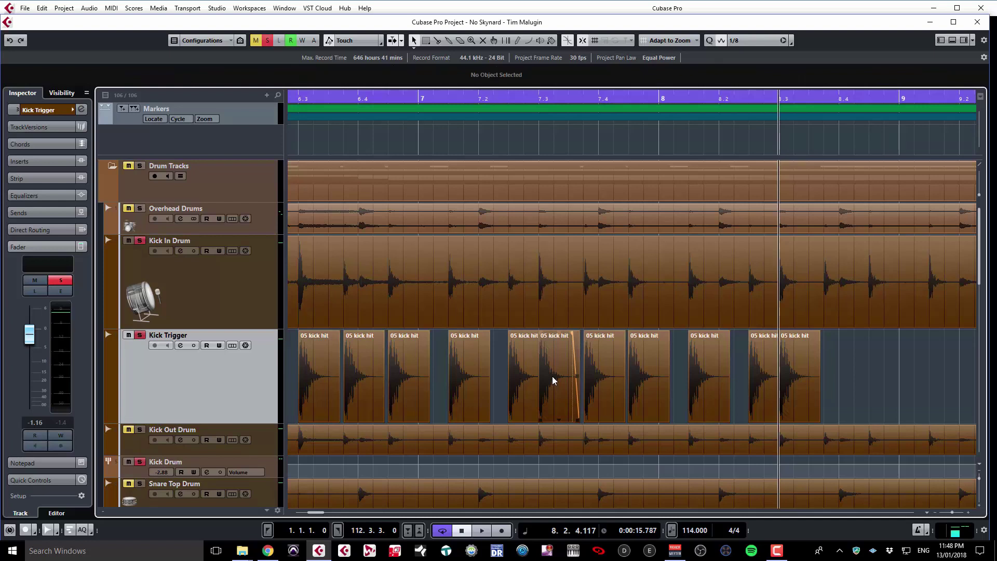
# Place a copy of the kick sample on Kick Trigger at Kick In Drum's hit at 8.3.3.118, leaving no event selected
pyautogui.press('Up')
pyautogui.hotkey('alt', 'n')
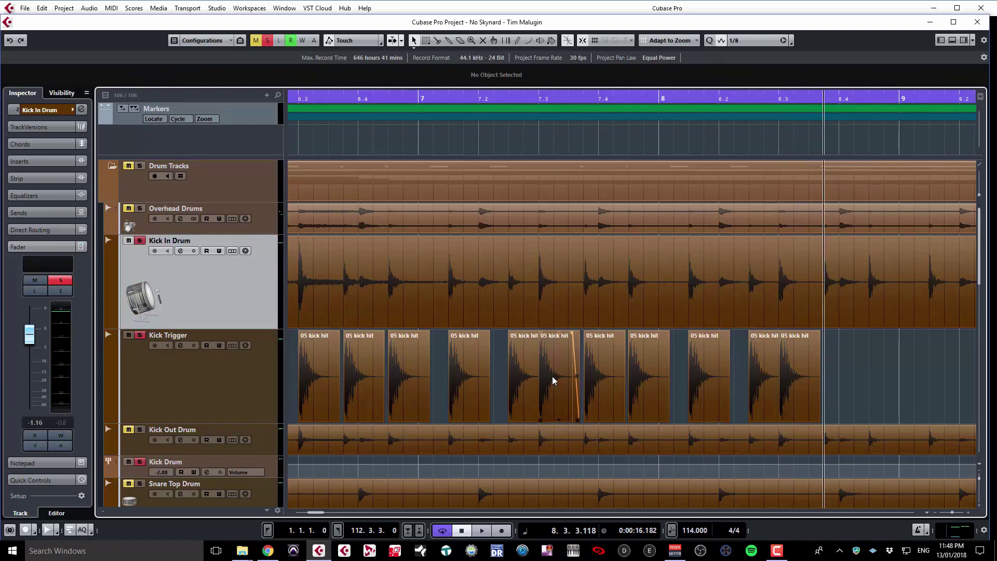
pyautogui.press('Down')
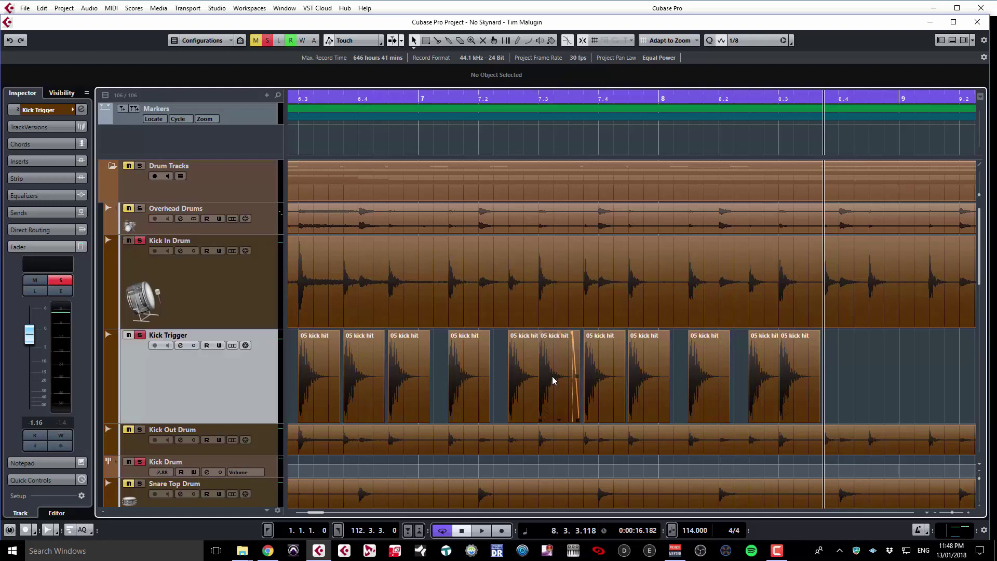
pyautogui.hotkey('ctrl', 'v')
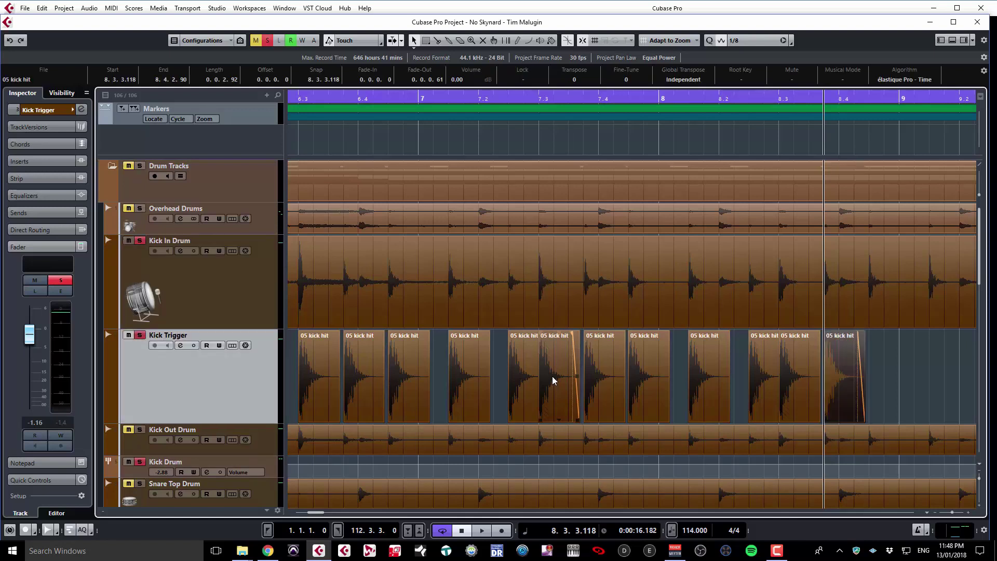
pyautogui.press('Right')
pyautogui.hotkey('ctrl', 'shift', 'a')
# Advance past the small bleed transient to Kick In Drum's hit at 8.4.2.114 and paste the kick sample on Kick Trigger
pyautogui.press('Up')
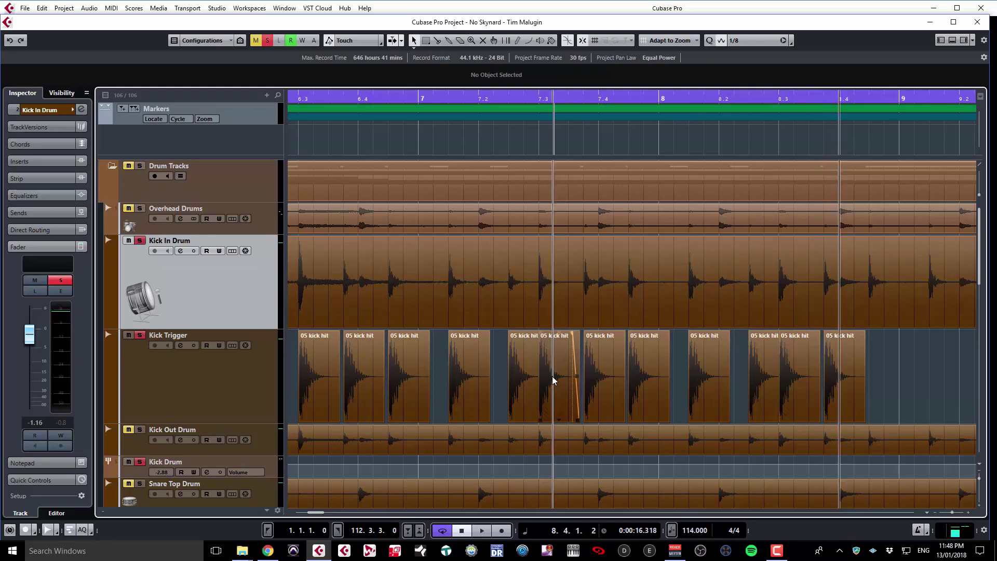
pyautogui.press('Down')
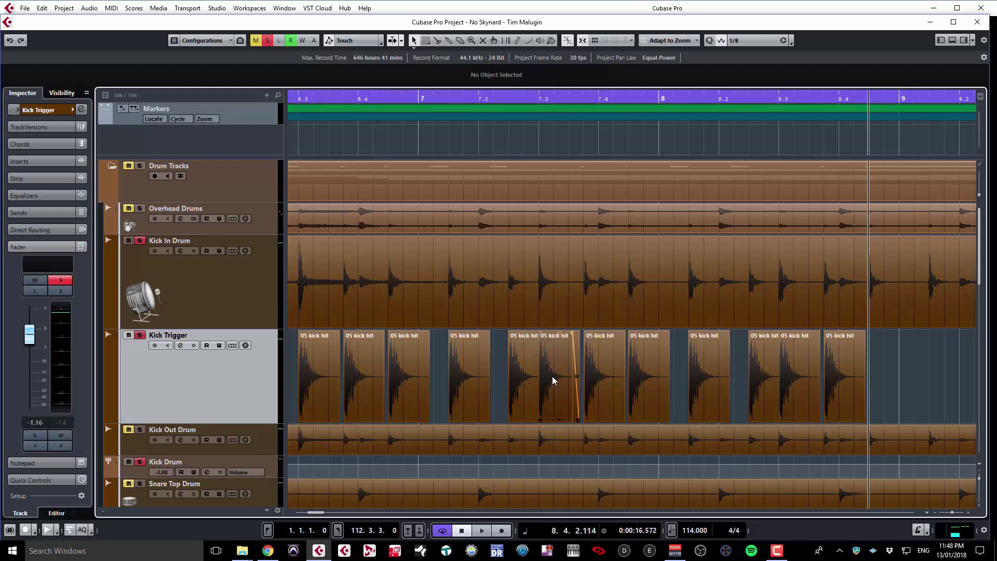
pyautogui.hotkey('ctrl', 'v')
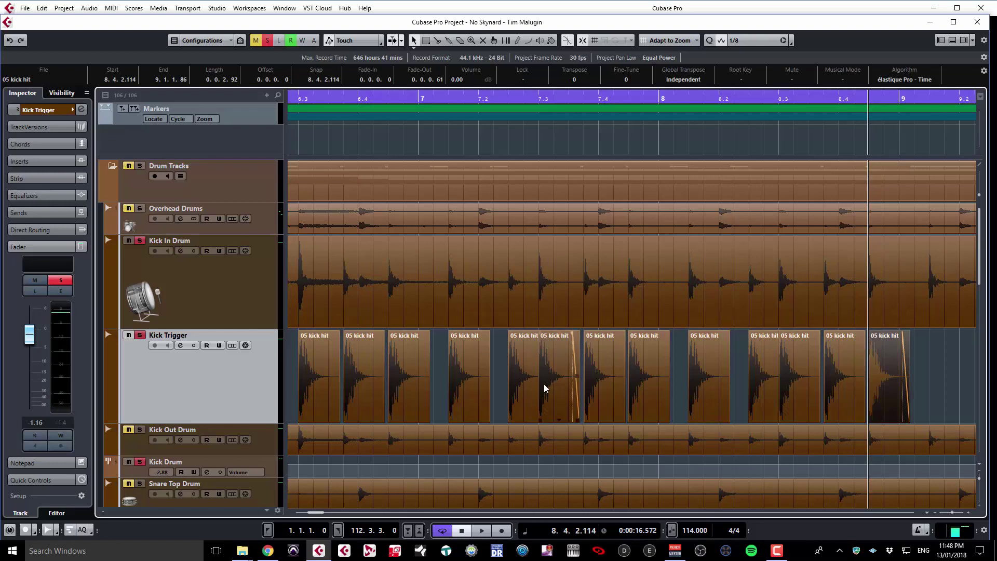
# Set playback to start at 6.2.4.13, just before the first pasted sample, unsolo Kick In Drum, and audition Kick Trigger alone
pyautogui.hscroll(-4, 544, 384)
pyautogui.hscroll(2, 544, 384)
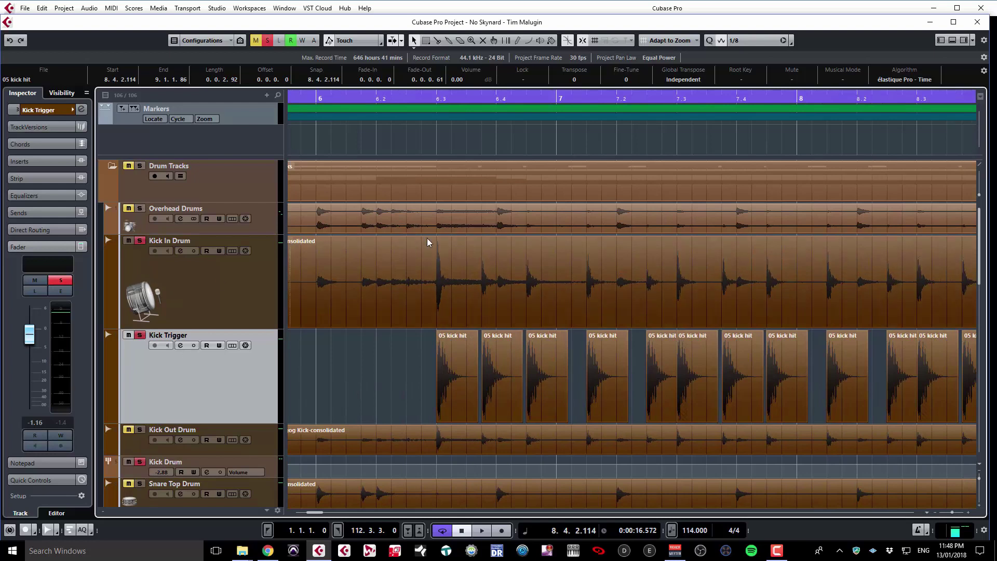
pyautogui.click(422, 143)
pyautogui.press('space')
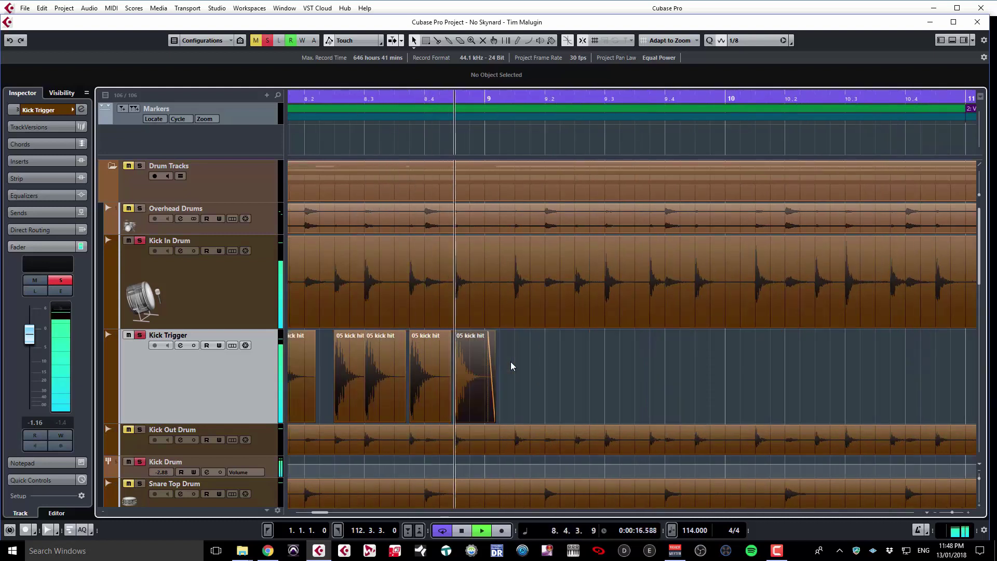
pyautogui.press('space')
pyautogui.click(141, 241)
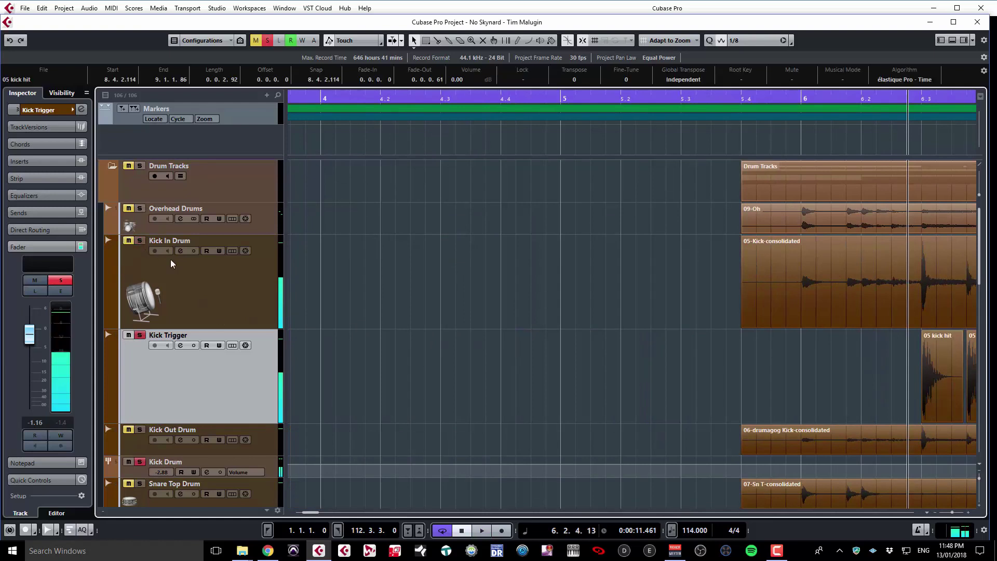
pyautogui.hscroll(5, 347, 291)
pyautogui.hscroll(3, 347, 293)
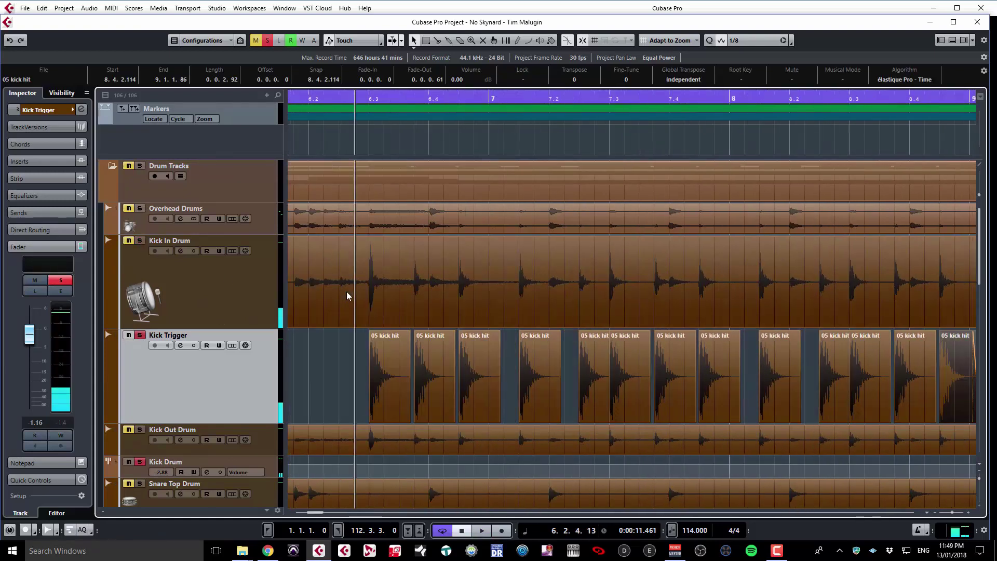
pyautogui.press('space')
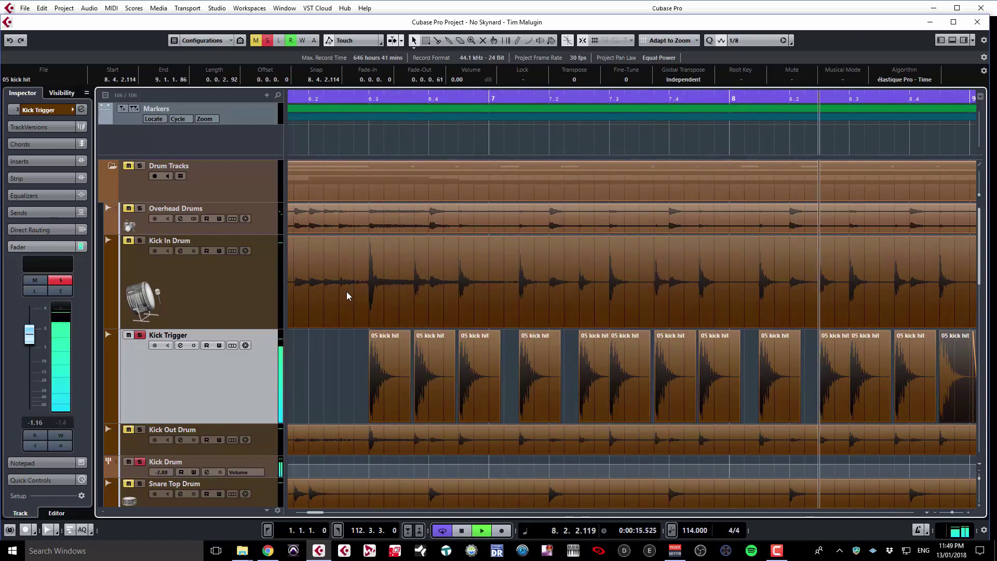
pyautogui.press('space')
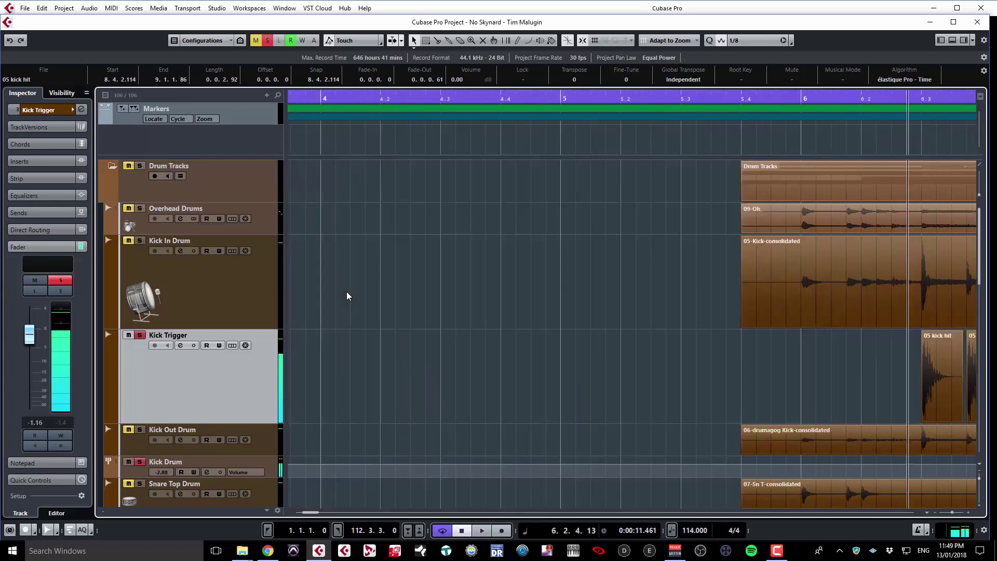
# Switch the solo from Kick Trigger to Kick In Drum and audition the recorded kick over the same passage
pyautogui.click(139, 335)
pyautogui.click(139, 240)
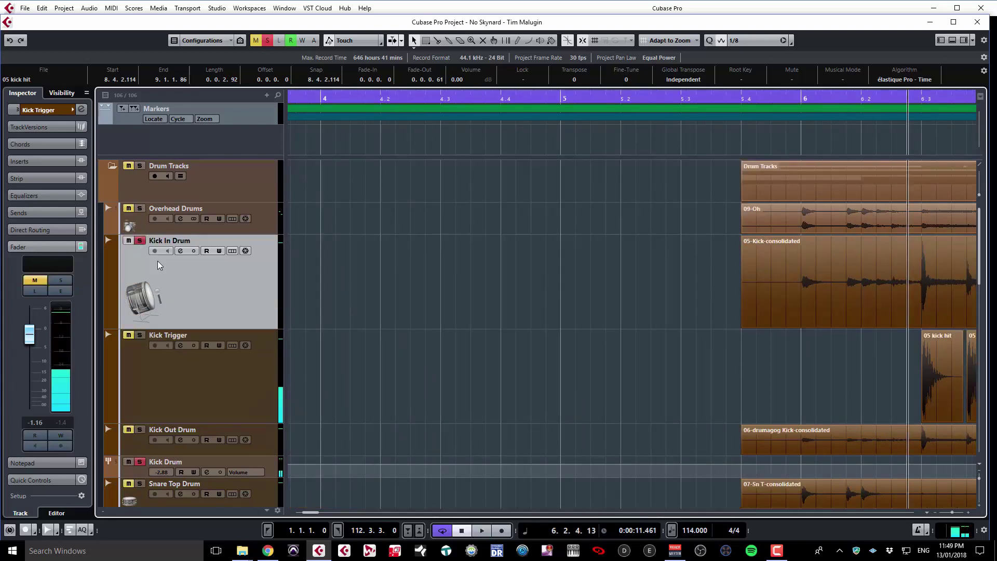
pyautogui.hscroll(3, 507, 271)
pyautogui.hscroll(3, 507, 271)
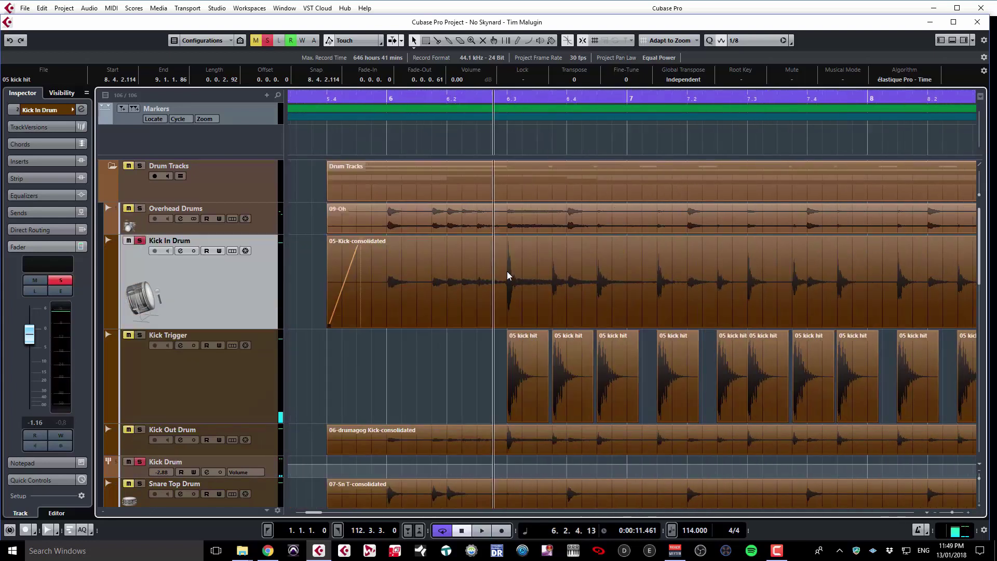
pyautogui.press('space')
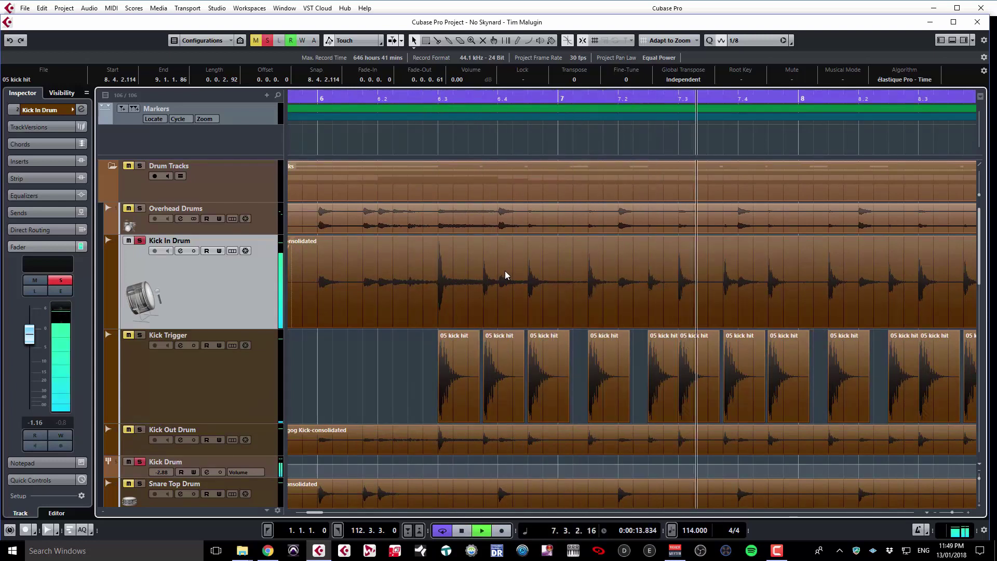
pyautogui.hscroll(1, 505, 270)
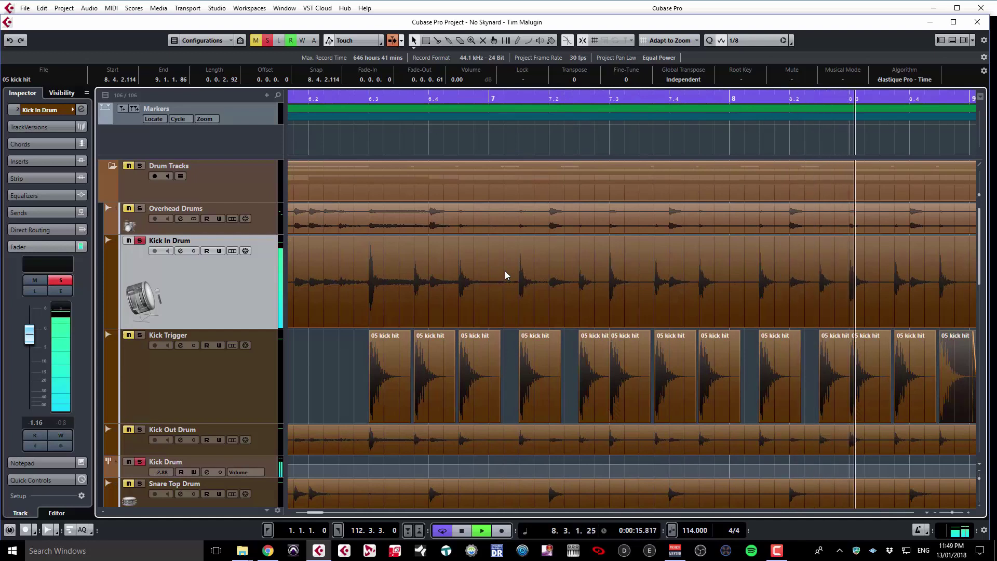
pyautogui.press('space')
# Play the passage again and solo Kick Trigger alongside Kick In Drum to hear both kicks blended
pyautogui.press('space')
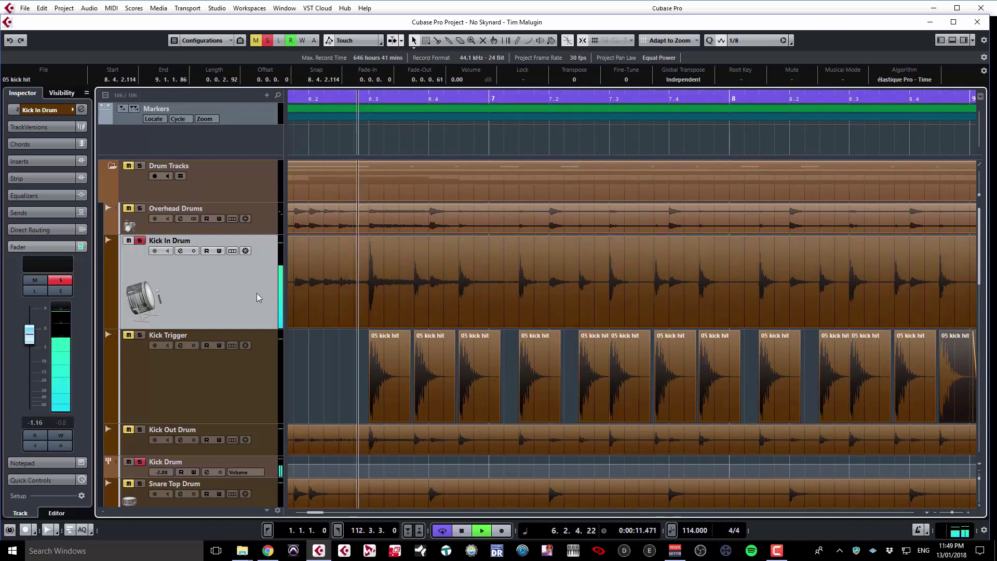
pyautogui.click(140, 335)
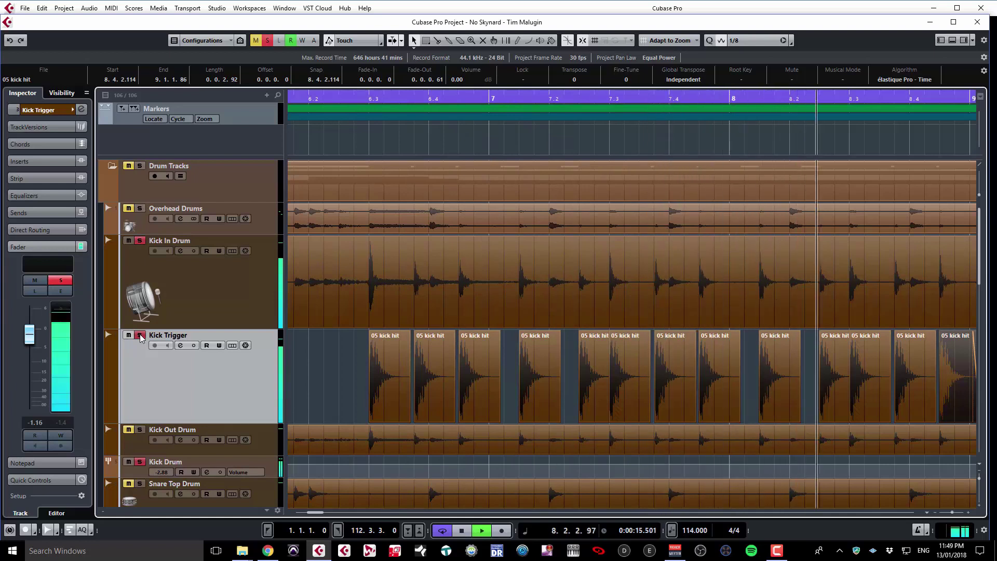
pyautogui.press('space')
# Lower Kick Trigger's fader to -6.95 and compare the passage with its solo off and on
pyautogui.moveTo(29, 333); pyautogui.dragTo(34, 352)
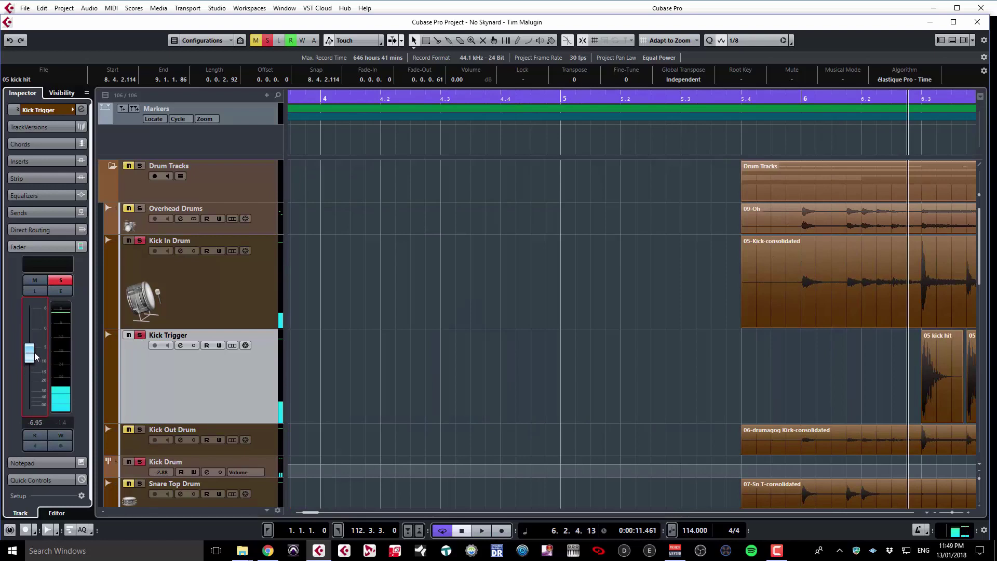
pyautogui.click(139, 335)
pyautogui.press('space')
pyautogui.click(140, 335)
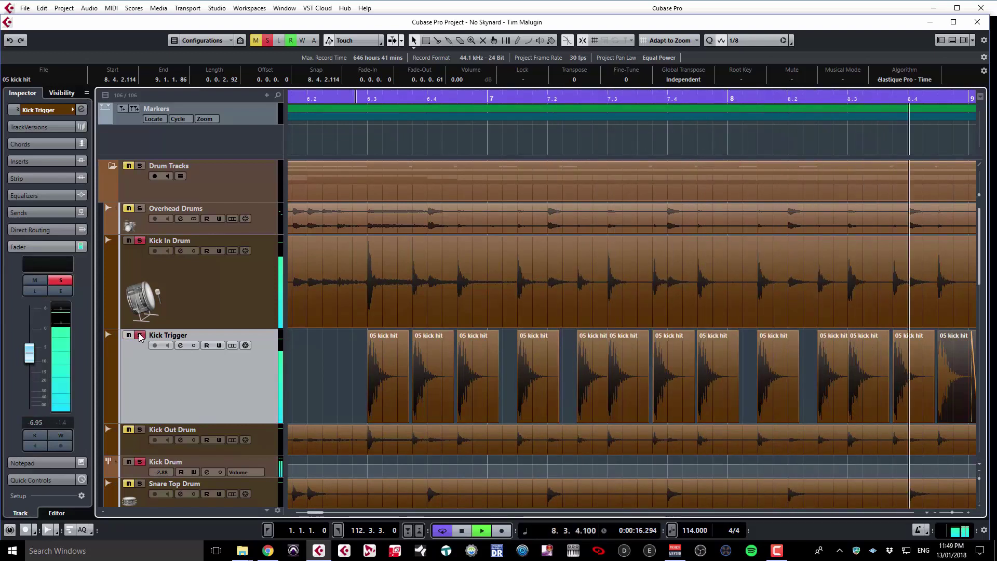
pyautogui.press('space')
# Lower the event volumes of individual 05 kick hit samples on Kick Trigger between 6.4 and bar 8 to soften those hits
pyautogui.hscroll(10, 430, 347)
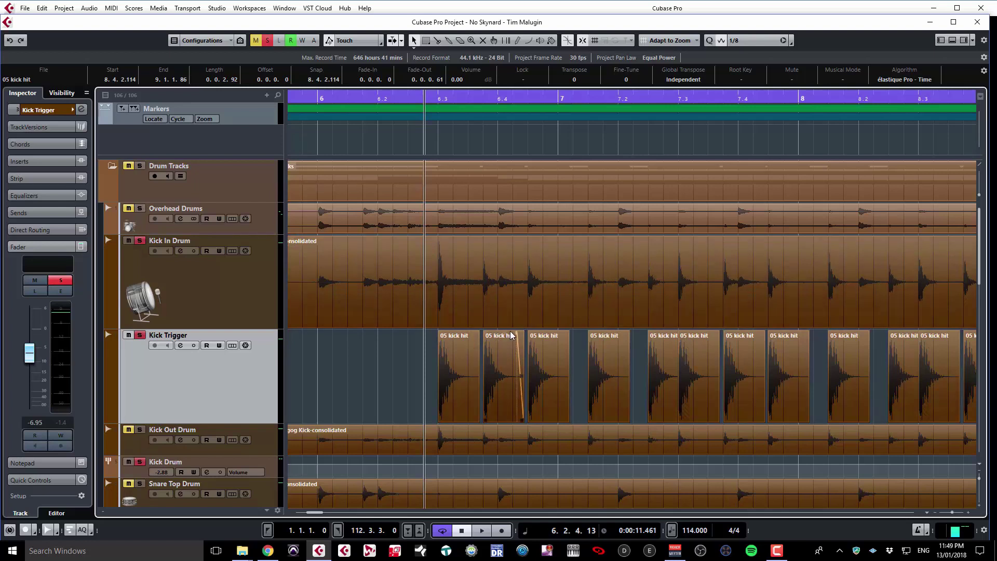
pyautogui.moveTo(503, 333); pyautogui.dragTo(503, 368)
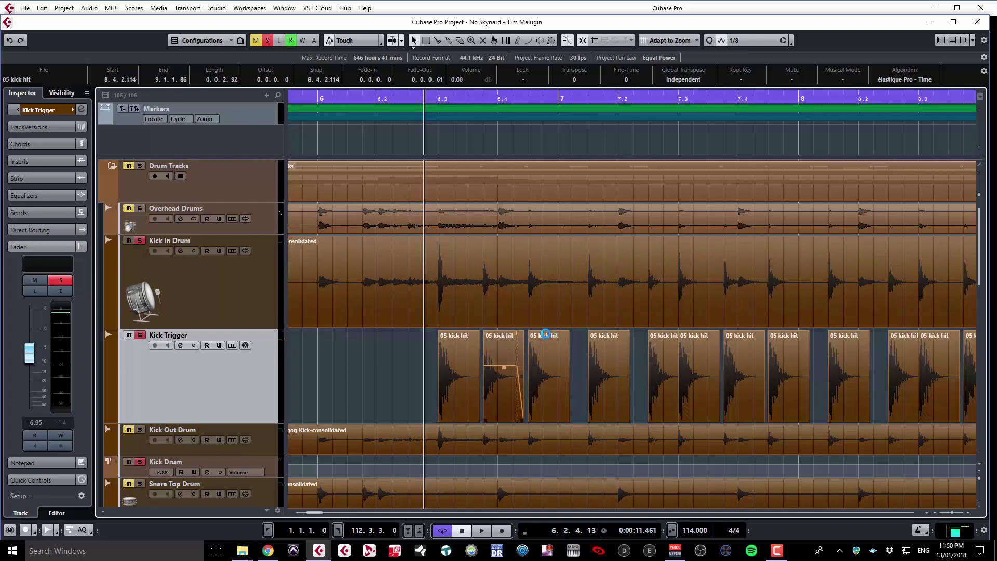
pyautogui.moveTo(549, 340); pyautogui.dragTo(551, 371)
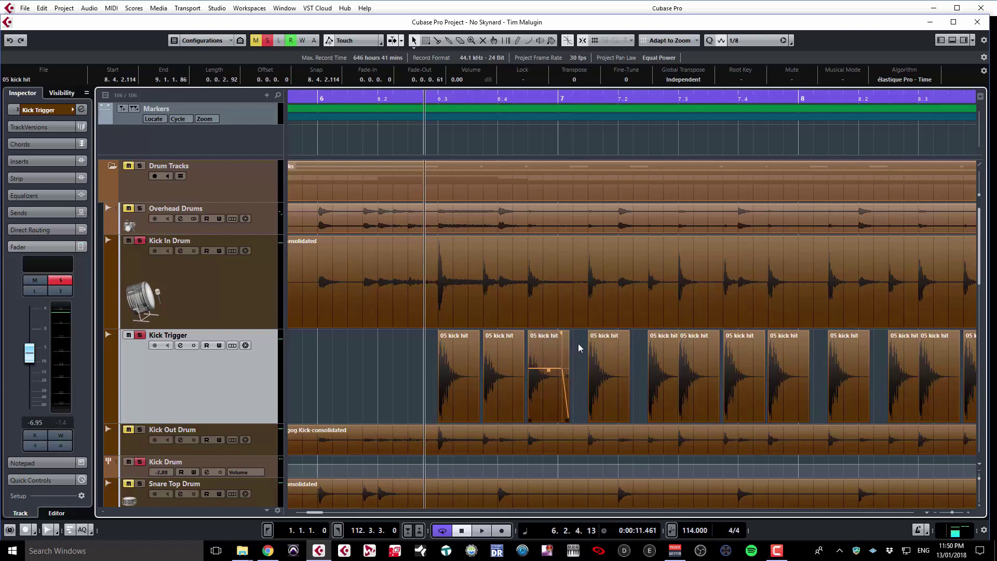
pyautogui.moveTo(608, 333); pyautogui.dragTo(608, 342)
pyautogui.moveTo(667, 333); pyautogui.dragTo(665, 372)
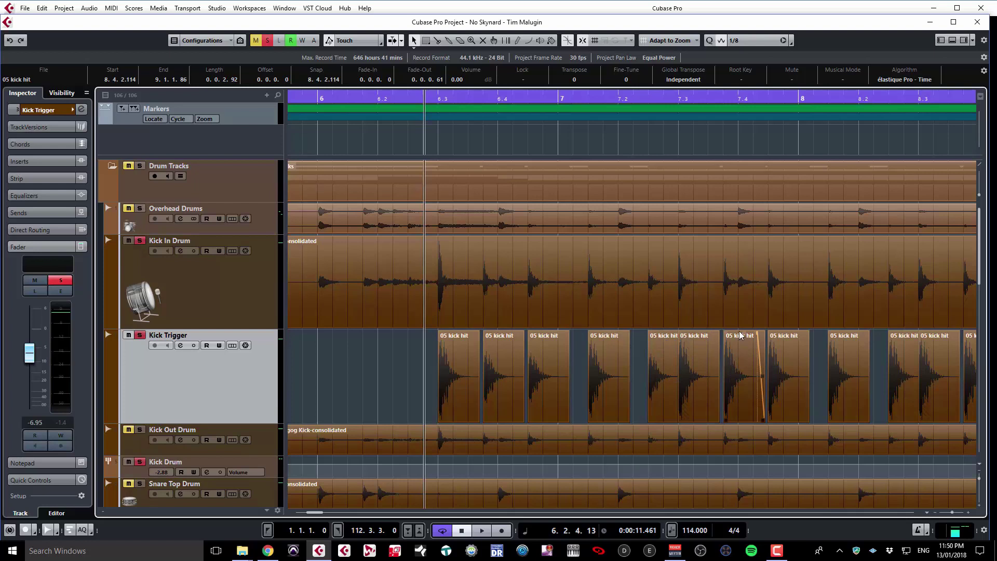
pyautogui.moveTo(743, 332); pyautogui.dragTo(745, 359)
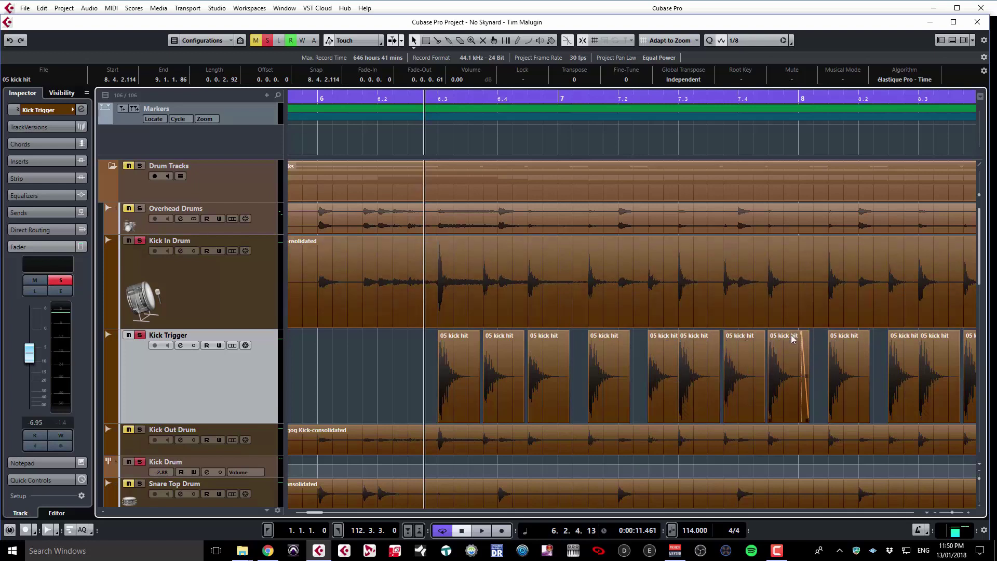
pyautogui.moveTo(789, 335); pyautogui.dragTo(790, 366)
# Audition the adjusted Kick Trigger hits from 6.2.4.13 with only that kick track soloed
pyautogui.press('space')
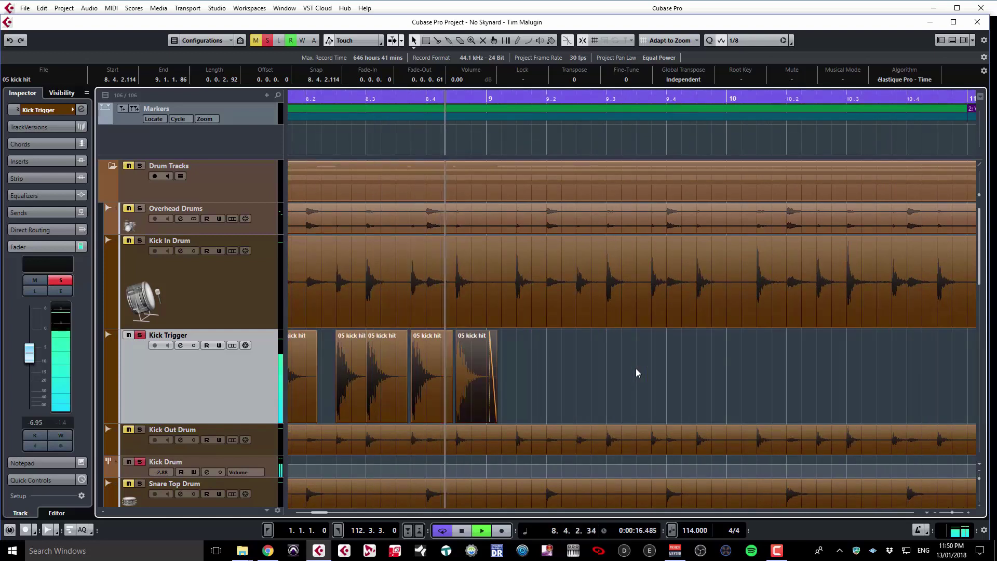
pyautogui.press('space')
pyautogui.hscroll(-2, 872, 360)
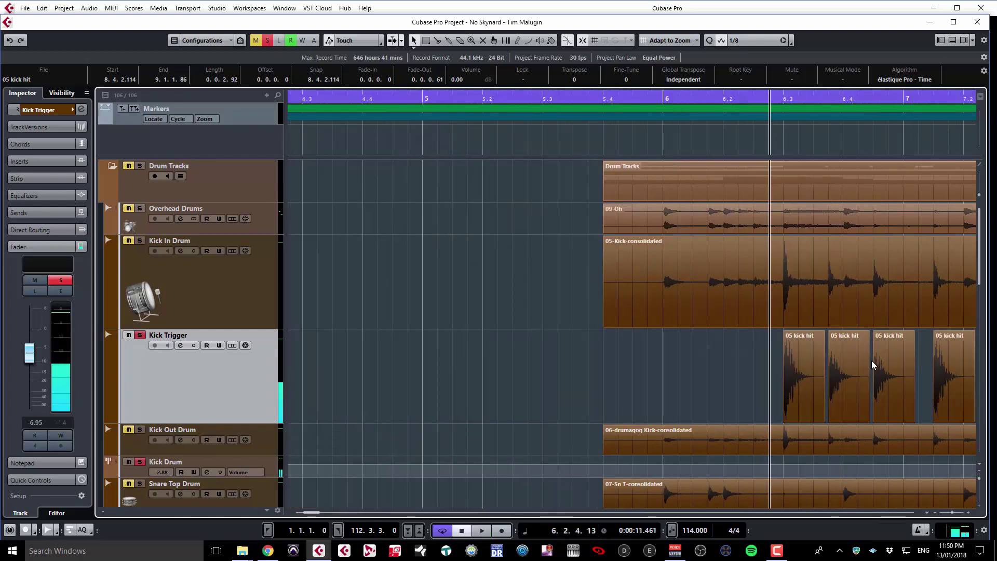
pyautogui.hscroll(6, 871, 360)
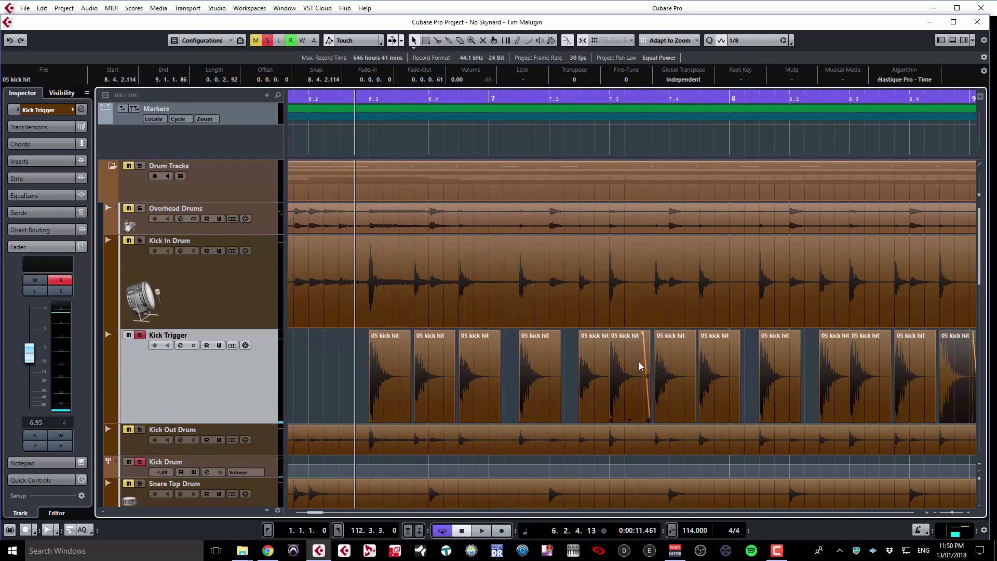
# Turn off Kick Trigger's solo and reduce its track height to match Kick Out Drum
pyautogui.scroll(-2, 638, 372)
pyautogui.scroll(1, 638, 371)
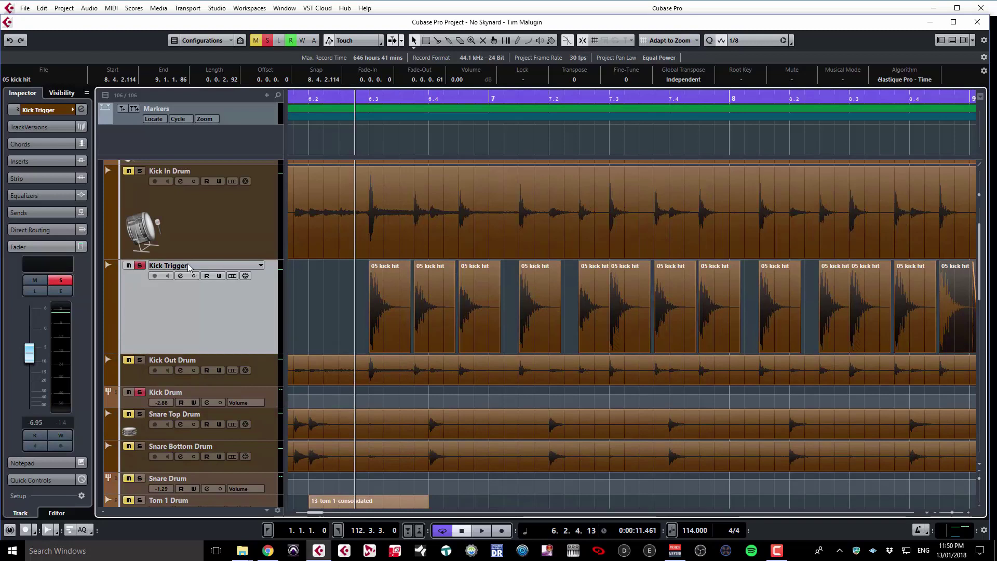
pyautogui.click(142, 266)
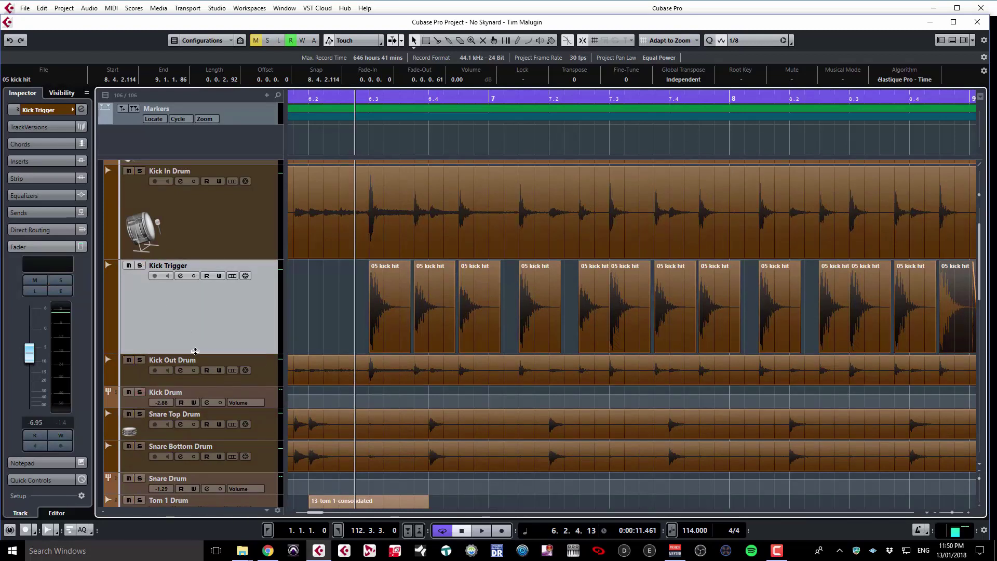
pyautogui.moveTo(195, 354); pyautogui.dragTo(195, 292)
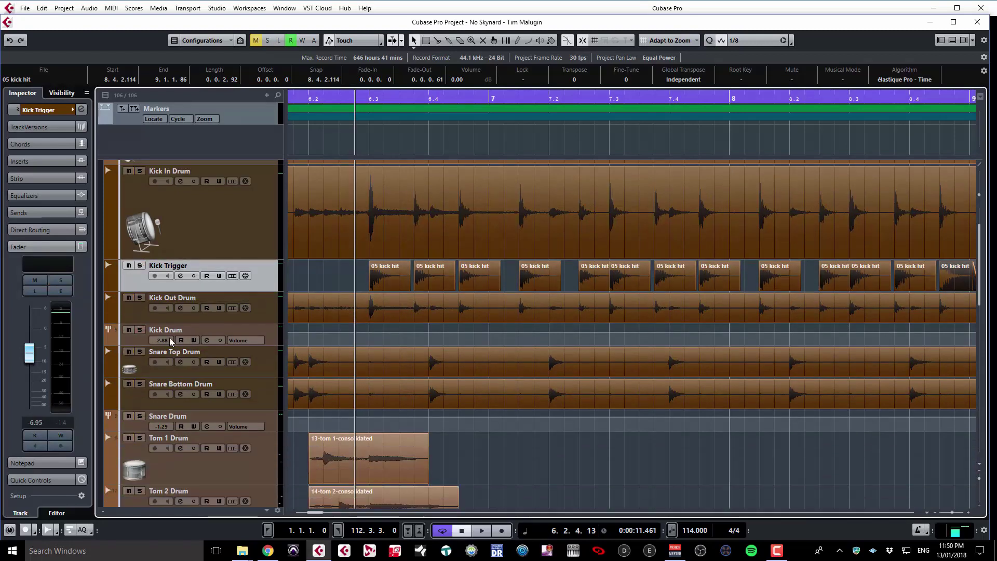
# Enlarge the Snare Top Drum track, solo it, and audition its recorded hits
pyautogui.click(157, 382)
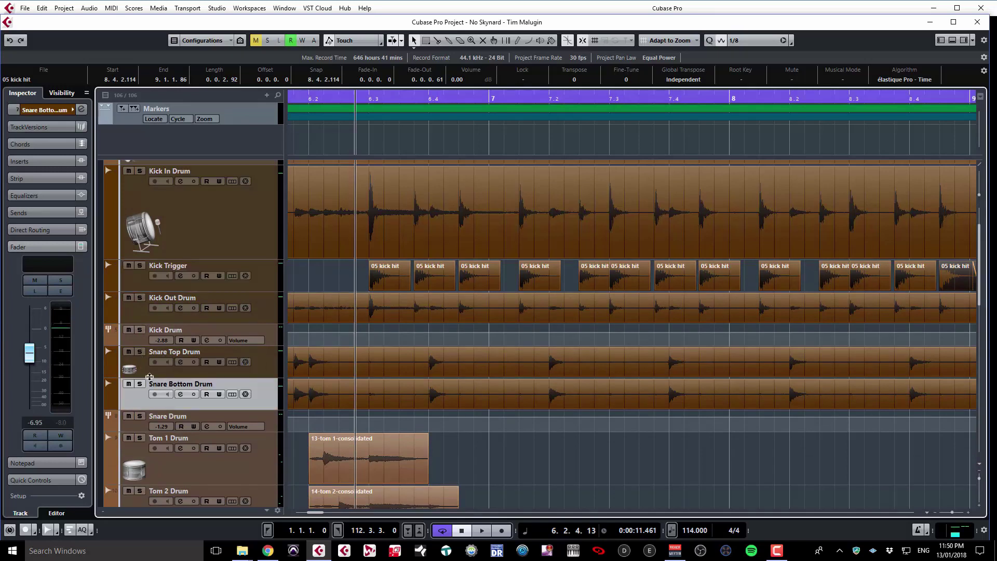
pyautogui.moveTo(151, 376); pyautogui.dragTo(153, 467)
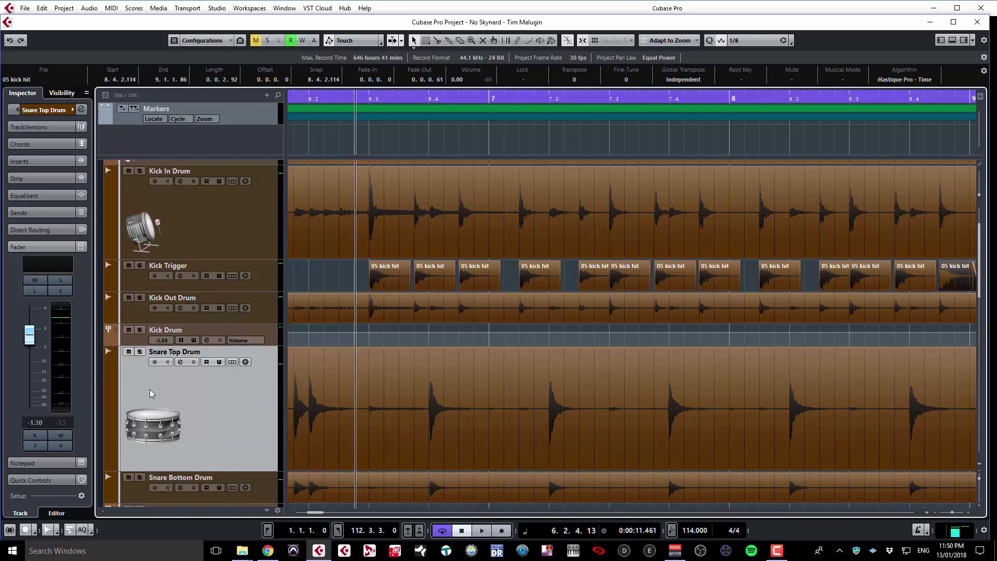
pyautogui.click(140, 352)
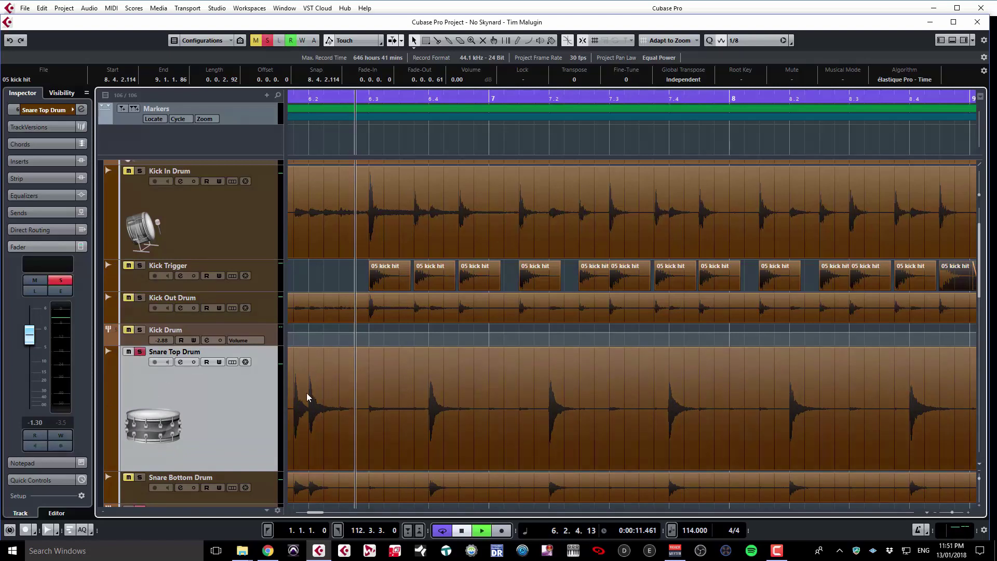
pyautogui.press('space')
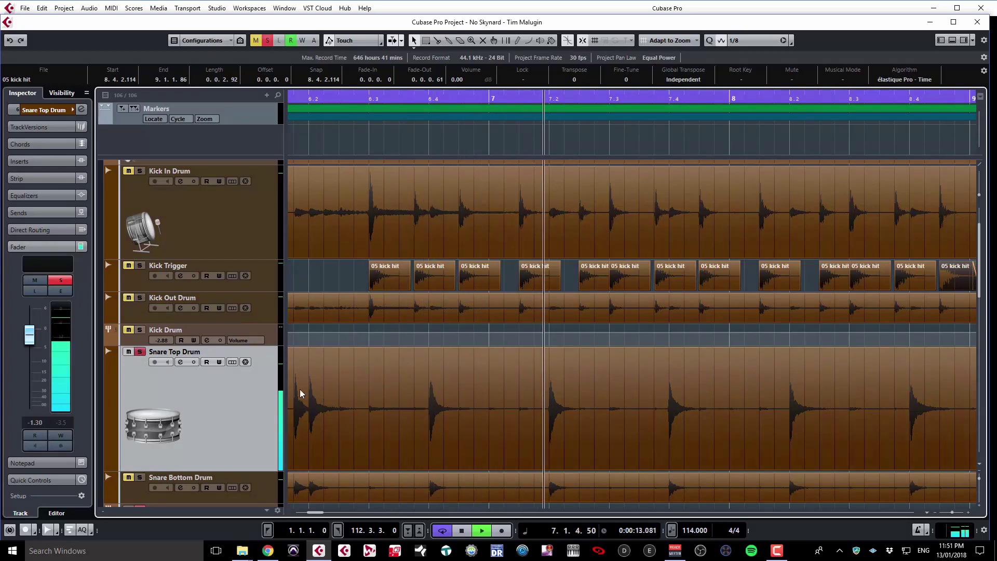
pyautogui.scroll(-3, 332, 385)
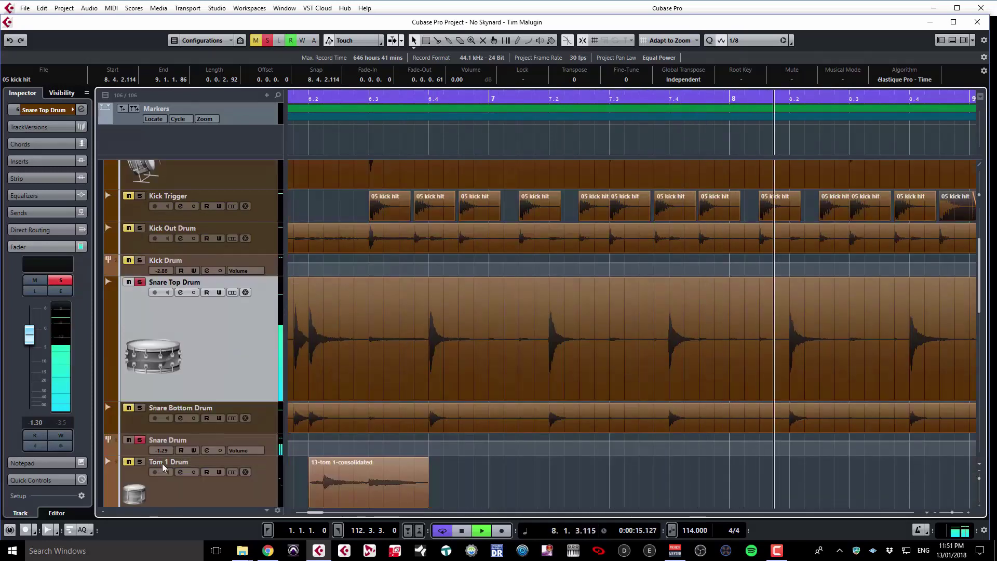
pyautogui.press('space')
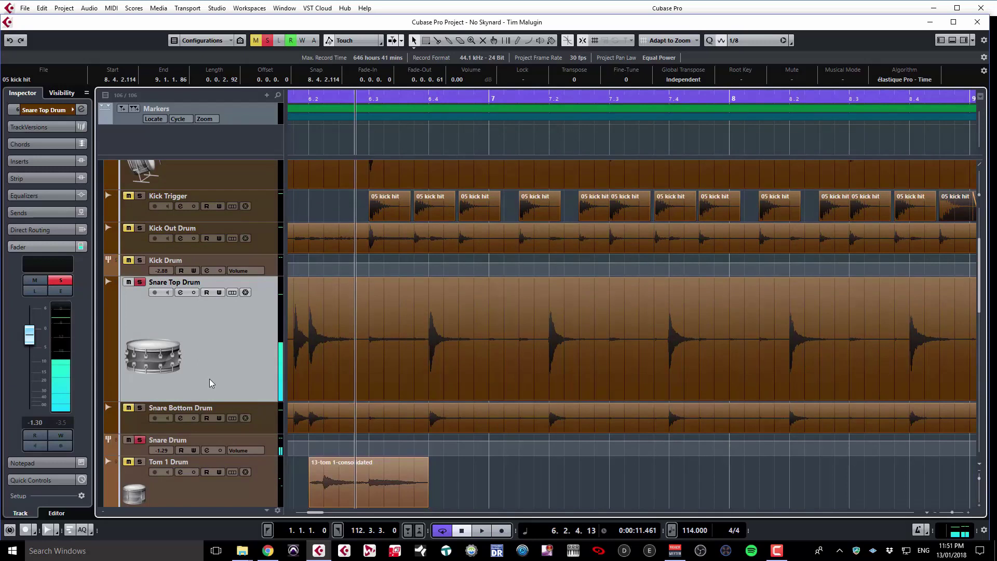
# Duplicate the Snare Top Drum track, solo the copy, and delete the copied audio event from it
pyautogui.rightClick(210, 383)
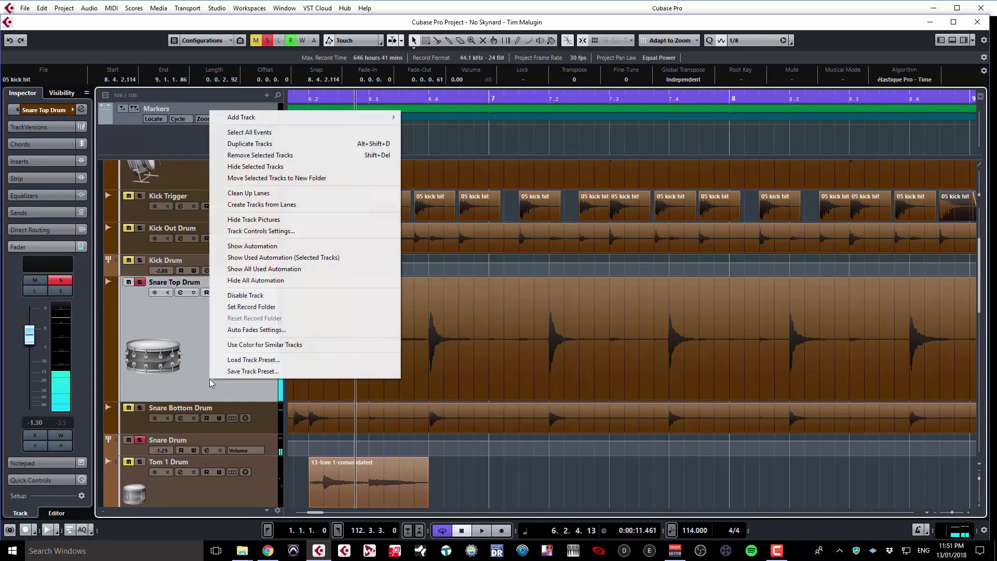
pyautogui.click(254, 145)
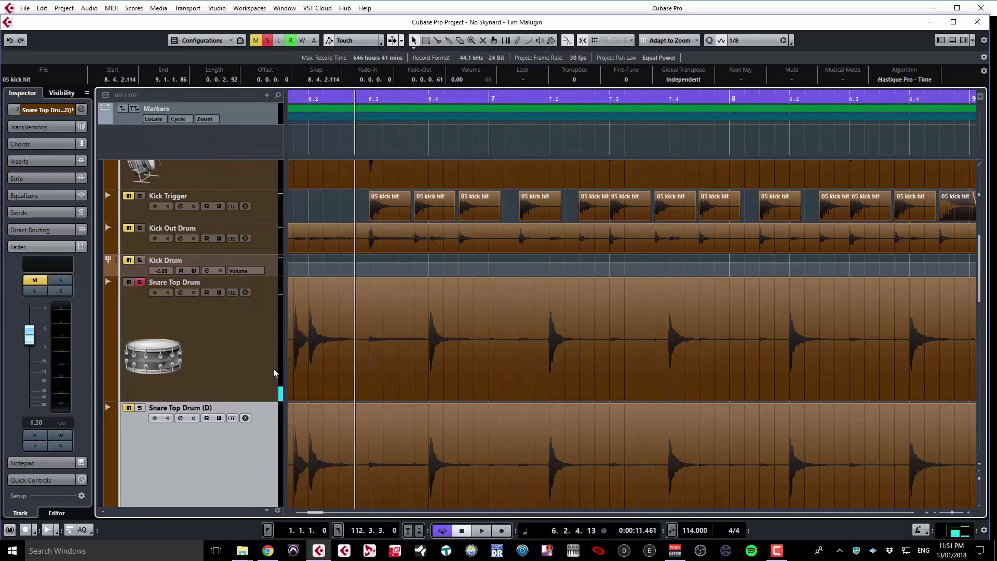
pyautogui.scroll(-2, 273, 390)
pyautogui.click(141, 338)
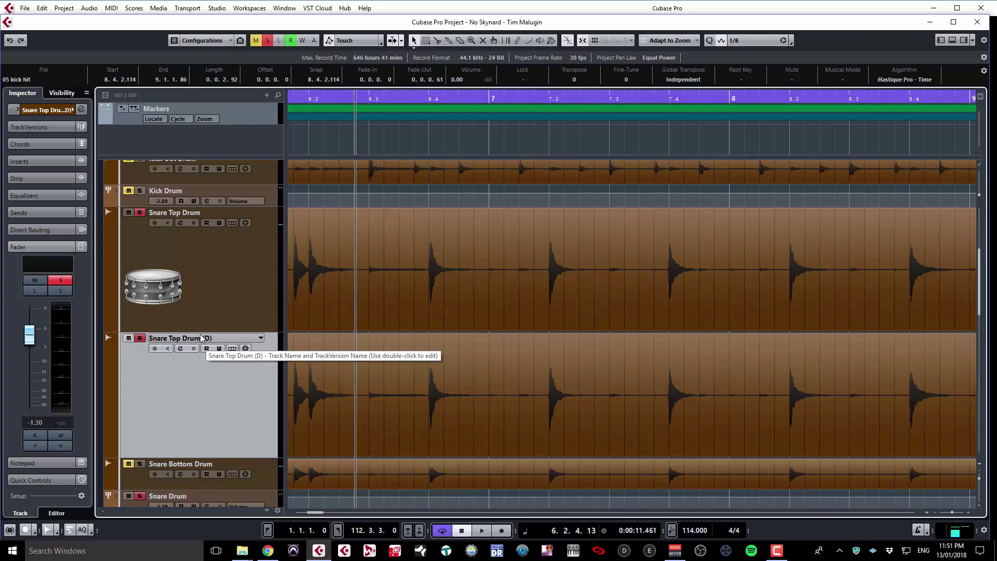
pyautogui.click(433, 381)
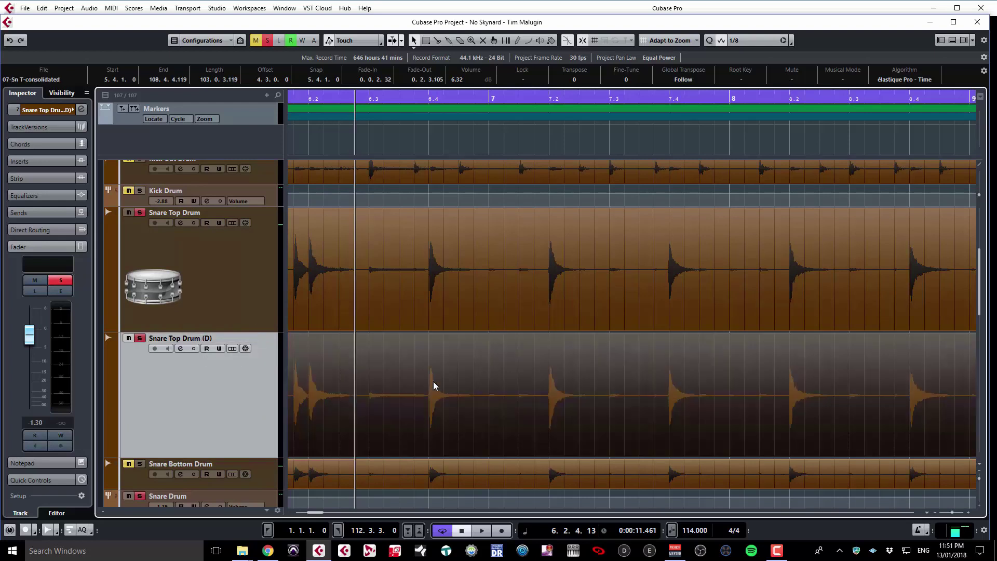
pyautogui.press('Delete')
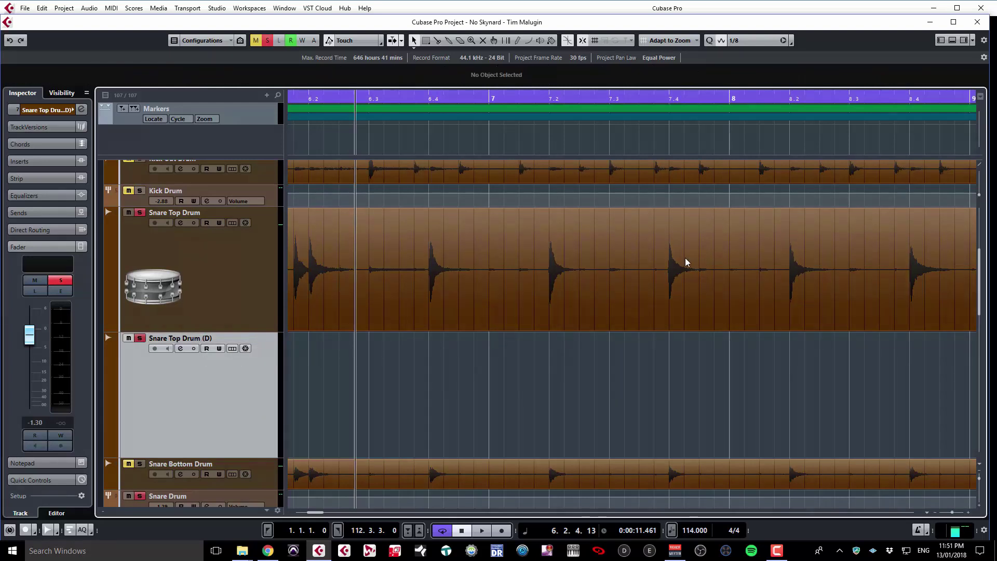
# Search the media library for "snare" to find a sample for the emptied duplicate track
pyautogui.click(964, 40)
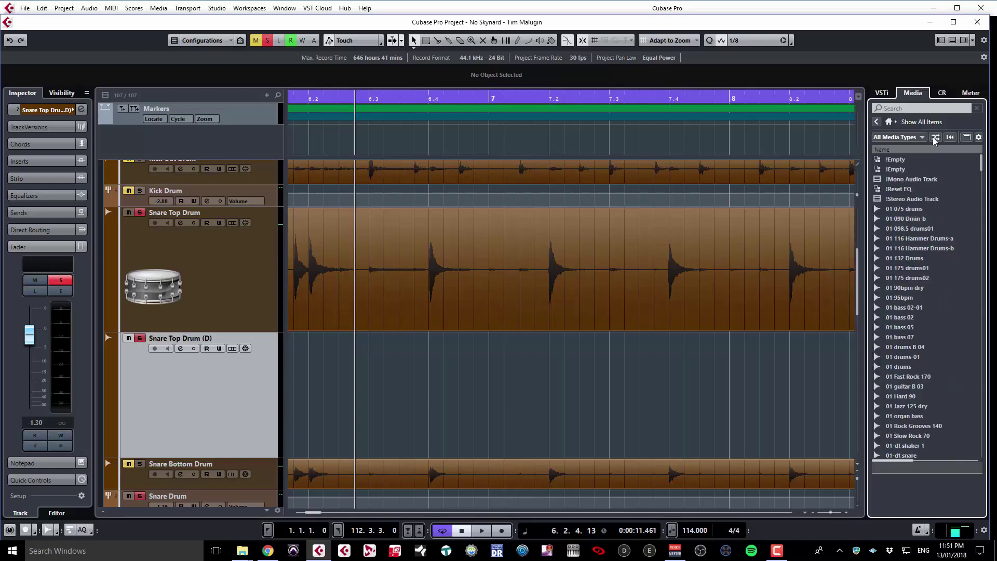
pyautogui.click(914, 109)
pyautogui.write('snare')
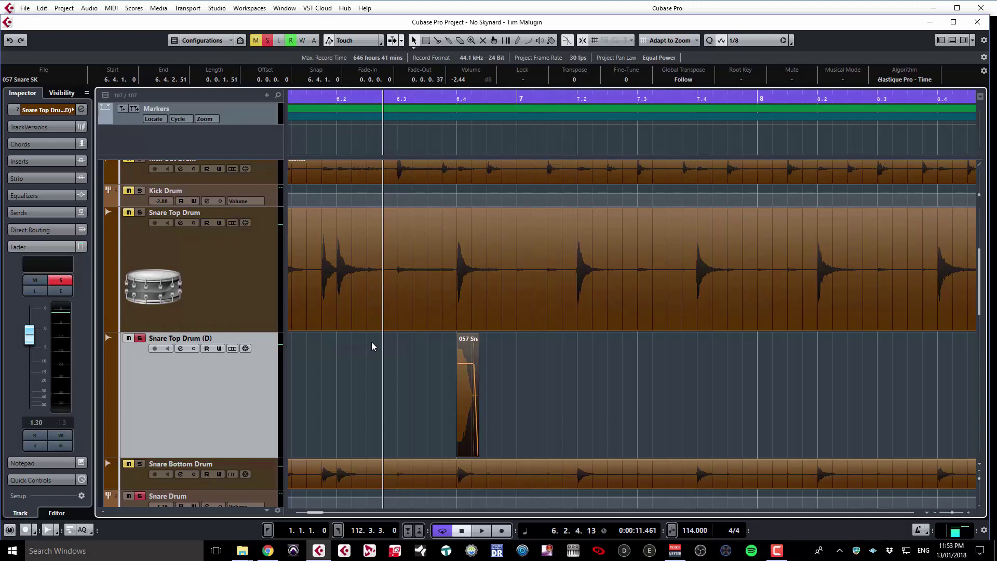
# Compare the 057 Snare SK sample with the recorded Snare Top Drum one at a time, and leave both tracks soloed
pyautogui.press('space')
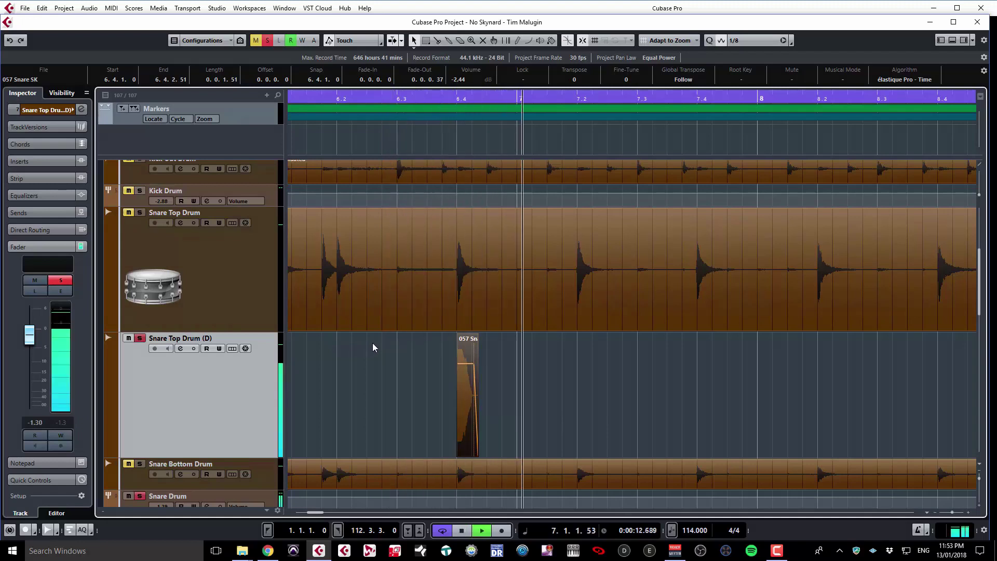
pyautogui.press('space')
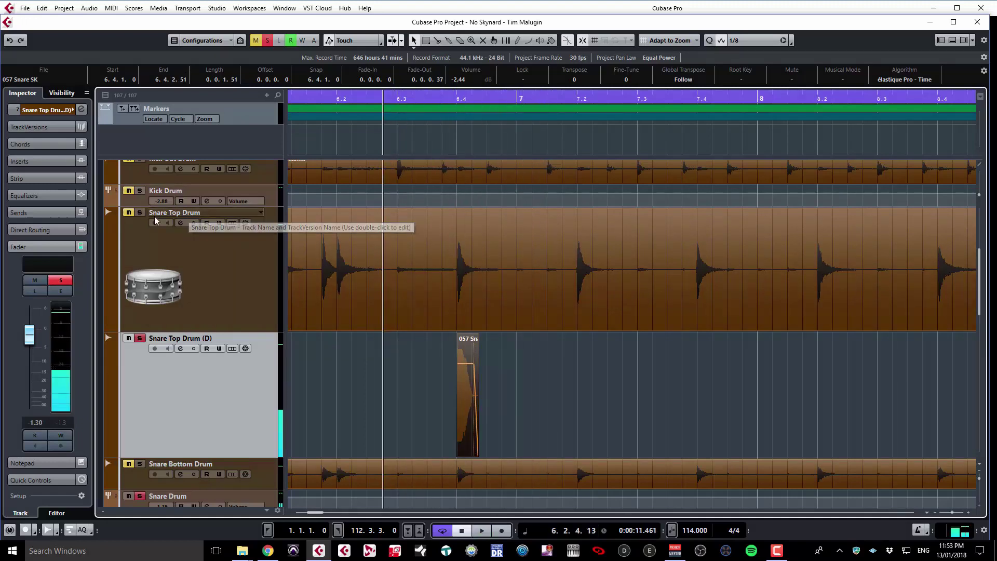
pyautogui.click(140, 213)
pyautogui.press('space')
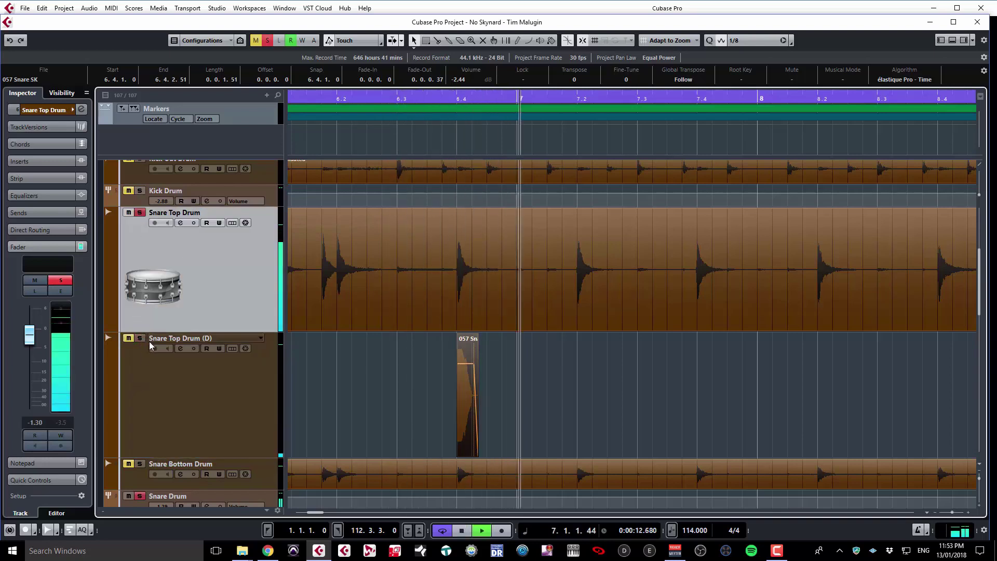
pyautogui.press('space')
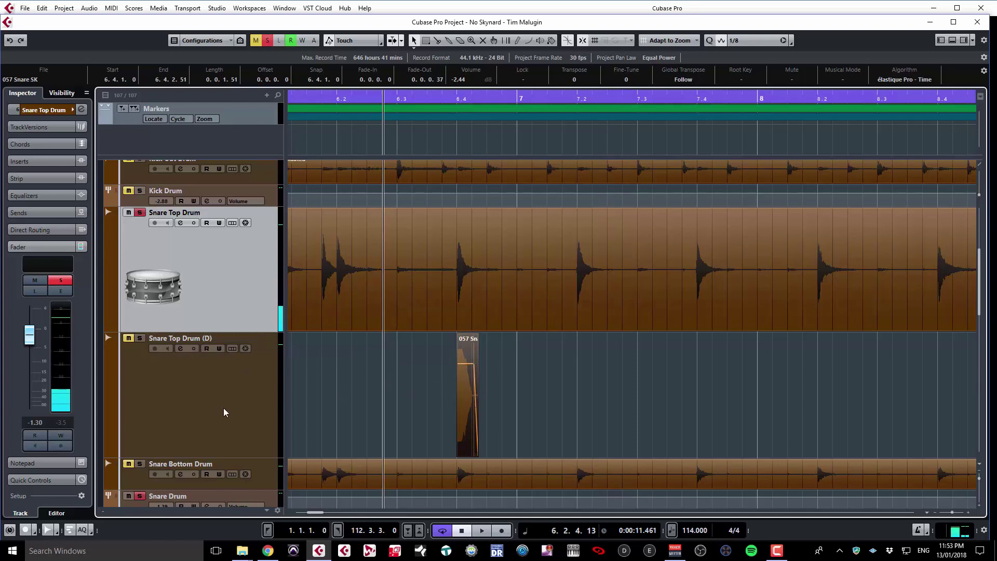
pyautogui.click(138, 338)
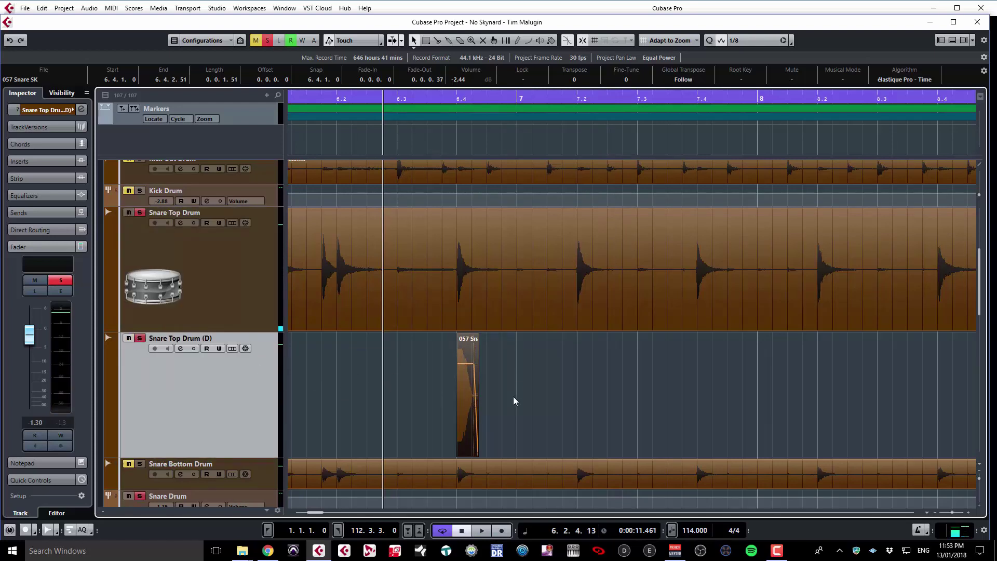
# Locate the Snare Top Drum transient following the 6.4 hit, paste 057 Snare SK there on Snare Top Drum (D), and reselect Snare Top Drum
pyautogui.click(444, 393)
pyautogui.click(269, 283)
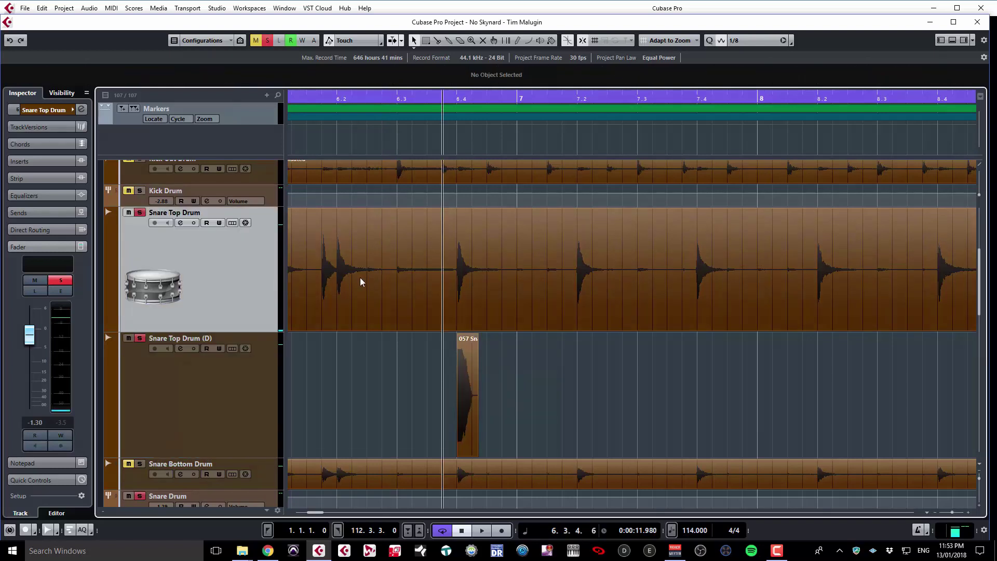
pyautogui.click(456, 268)
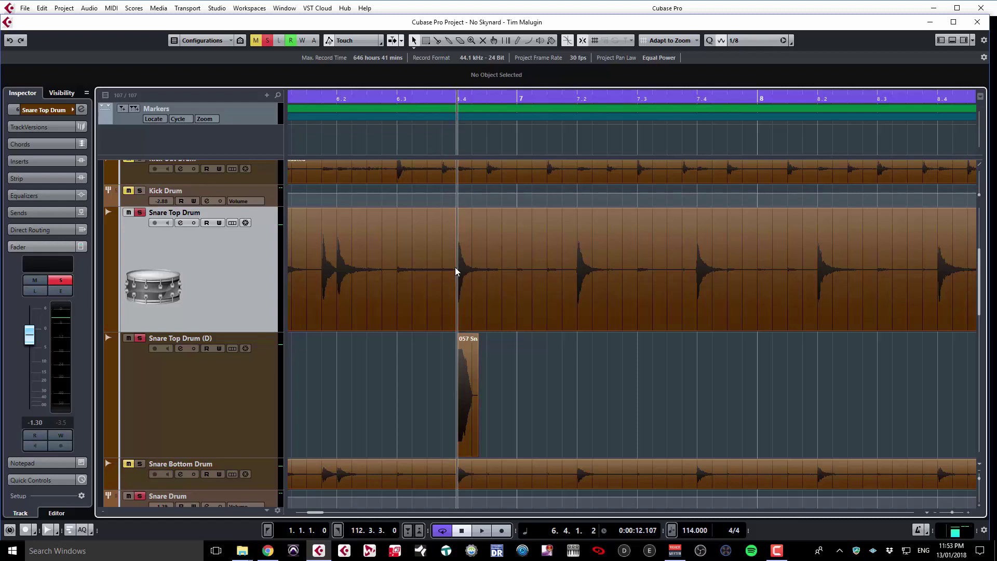
pyautogui.press('space')
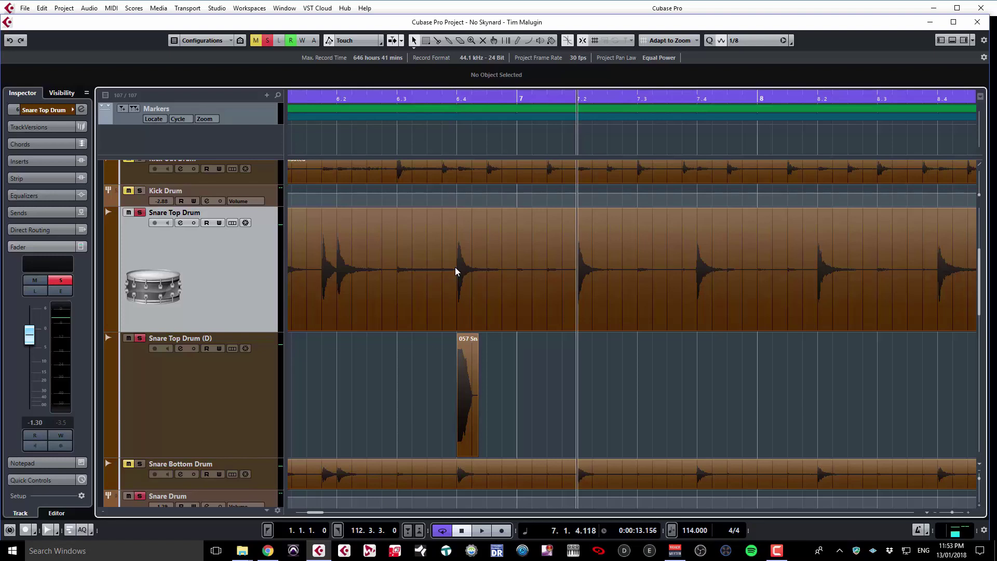
pyautogui.press('Down')
pyautogui.hotkey('ctrl', 'v')
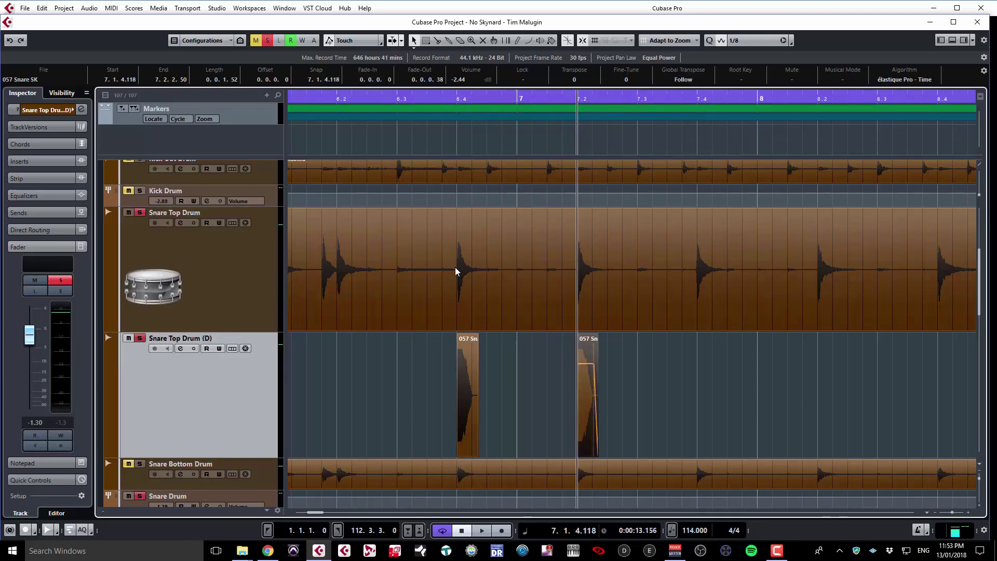
pyautogui.hotkey('ctrl', 'shift', 'a')
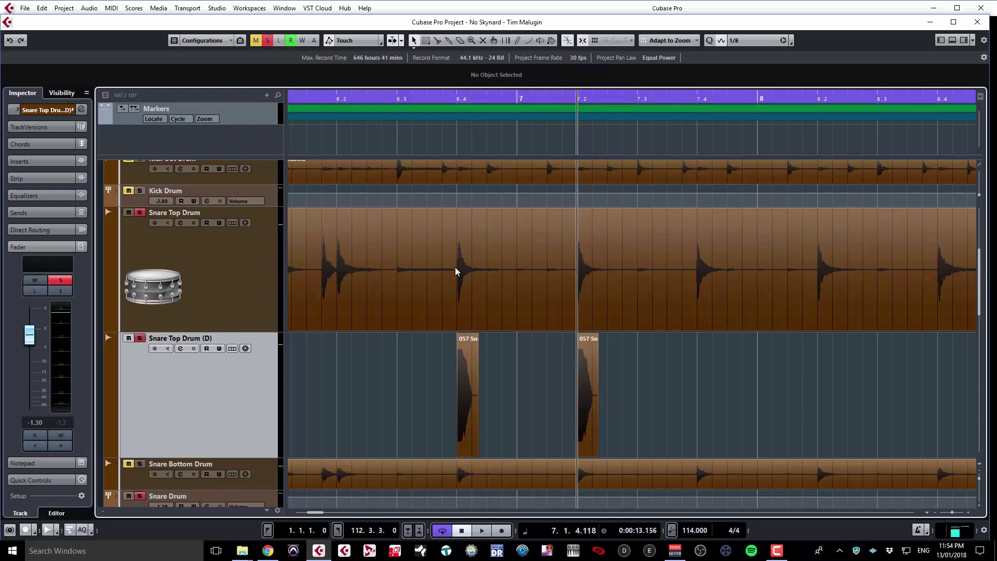
pyautogui.press('Up')
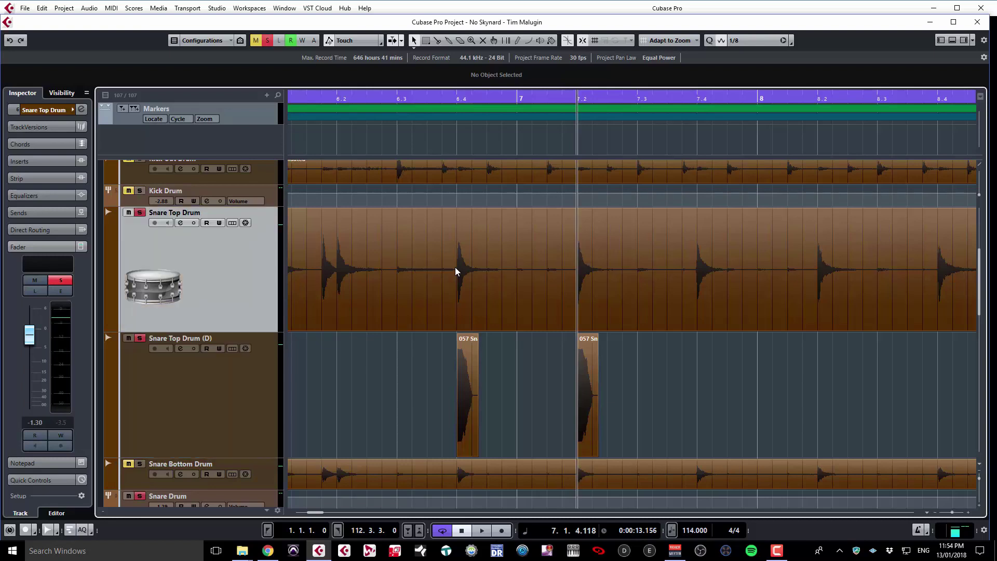
# Locate the Snare Top Drum transient at the 7.4 hit, paste 057 Snare SK there on Snare Top Drum (D), and reselect Snare Top Drum
pyautogui.press('space')
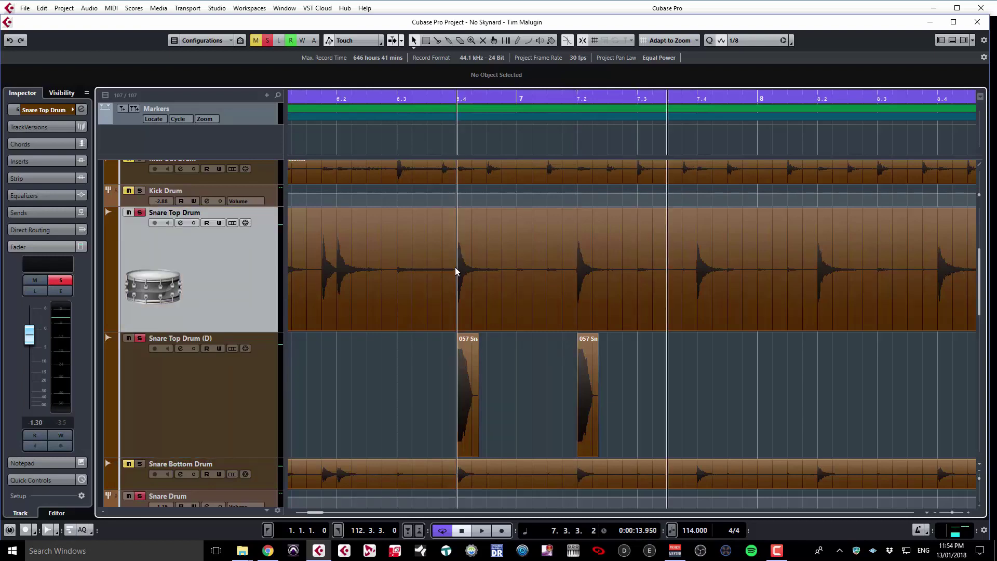
pyautogui.press('space')
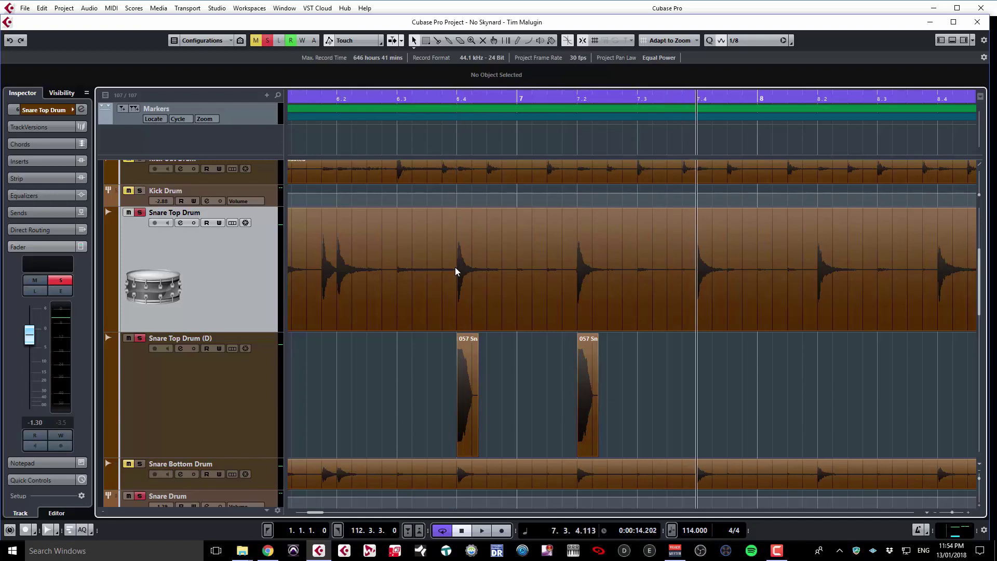
pyautogui.press('Down')
pyautogui.hotkey('ctrl', 'v')
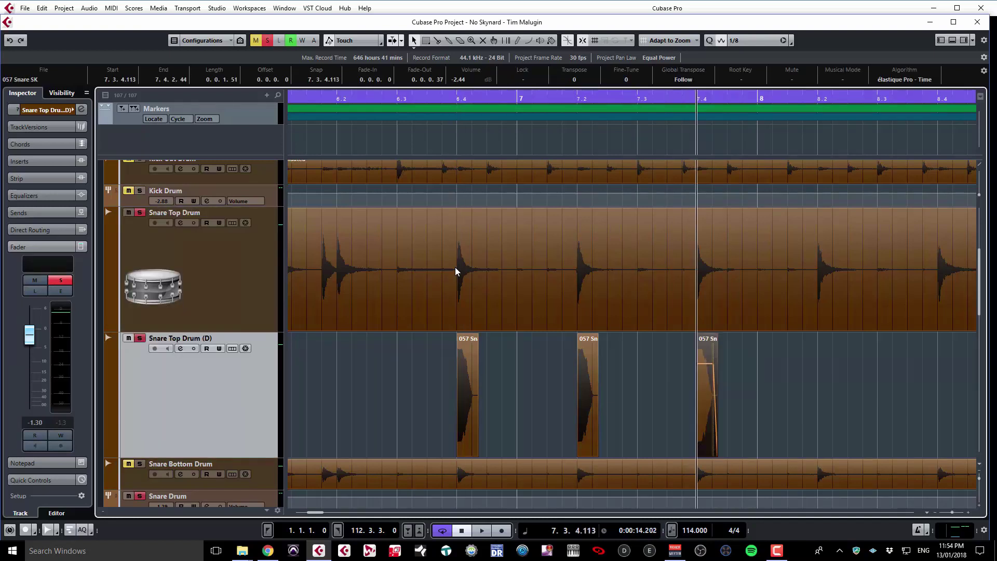
pyautogui.hotkey('ctrl', 'shift', 'a')
pyautogui.press('Up')
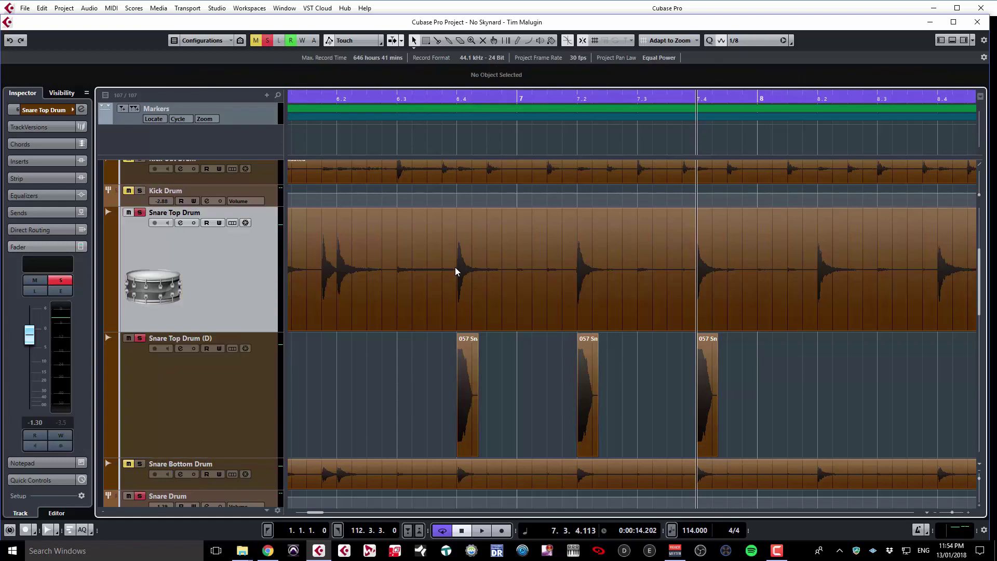
# Paste 057 Snare SK on Snare Top Drum (D) at Snare Top Drum's 8.2 transient, clear the event selection, and reselect Snare Top Drum
pyautogui.press('space')
pyautogui.press('space')
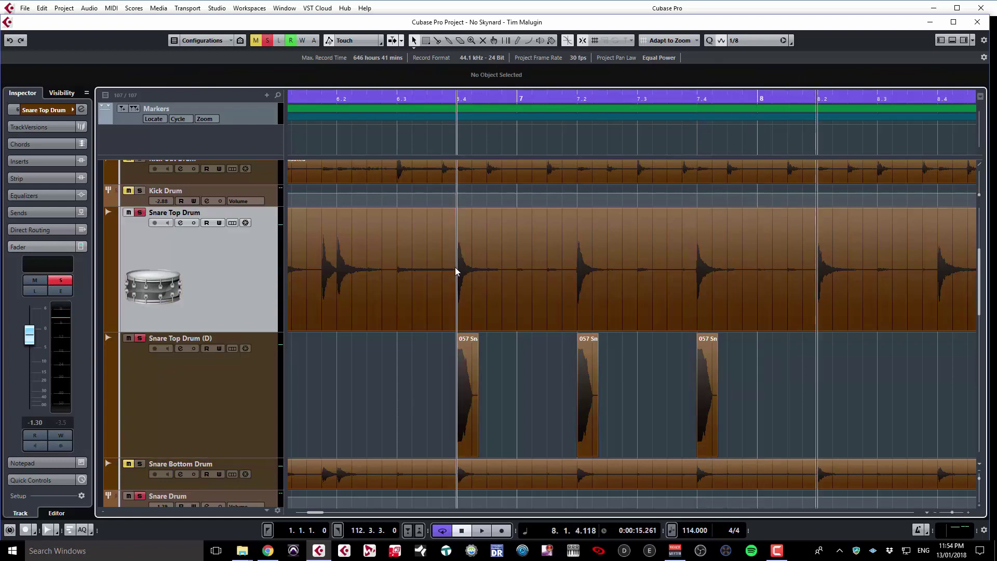
pyautogui.press('Down')
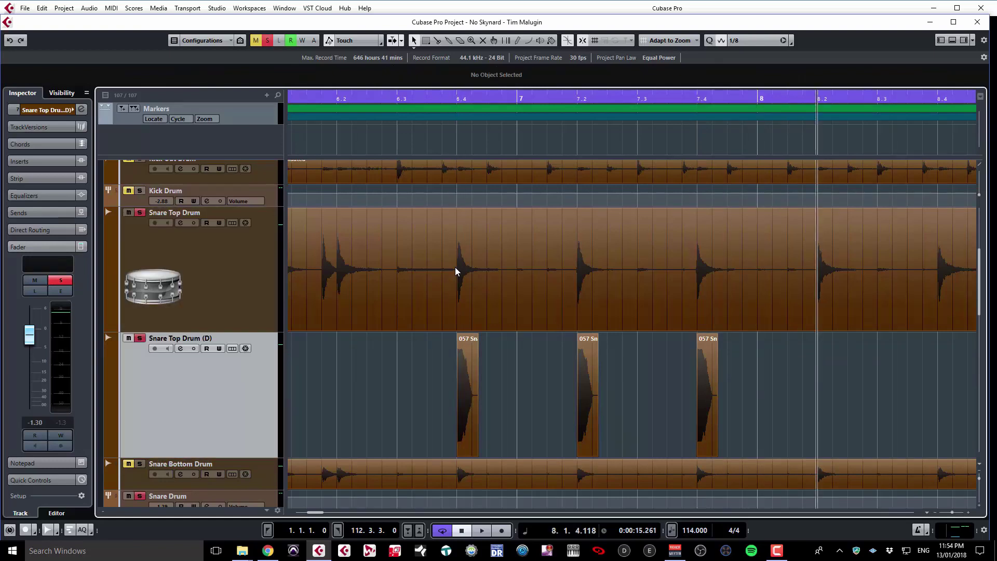
pyautogui.hotkey('ctrl', 'v')
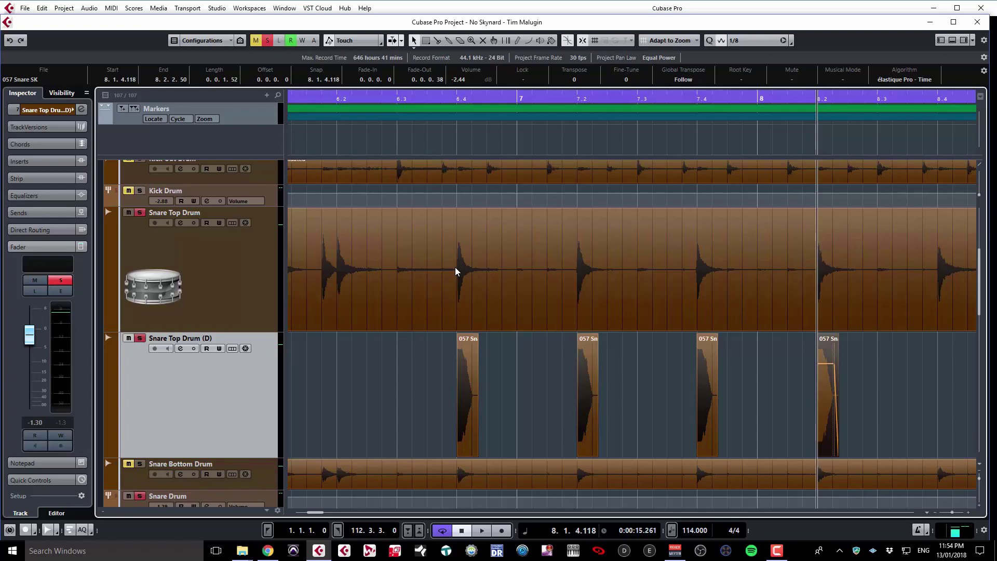
pyautogui.hotkey('ctrl', 'shift', 'a')
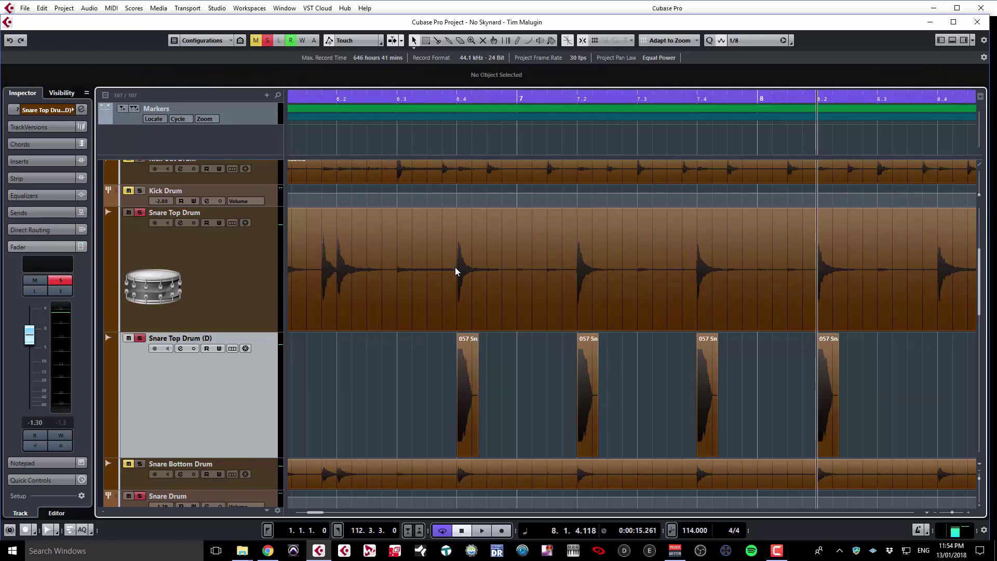
pyautogui.press('Up')
# Find Snare Top Drum's transient at the 8.4 hit and paste 057 Snare SK at that position on Snare Top Drum (D)
pyautogui.press('space')
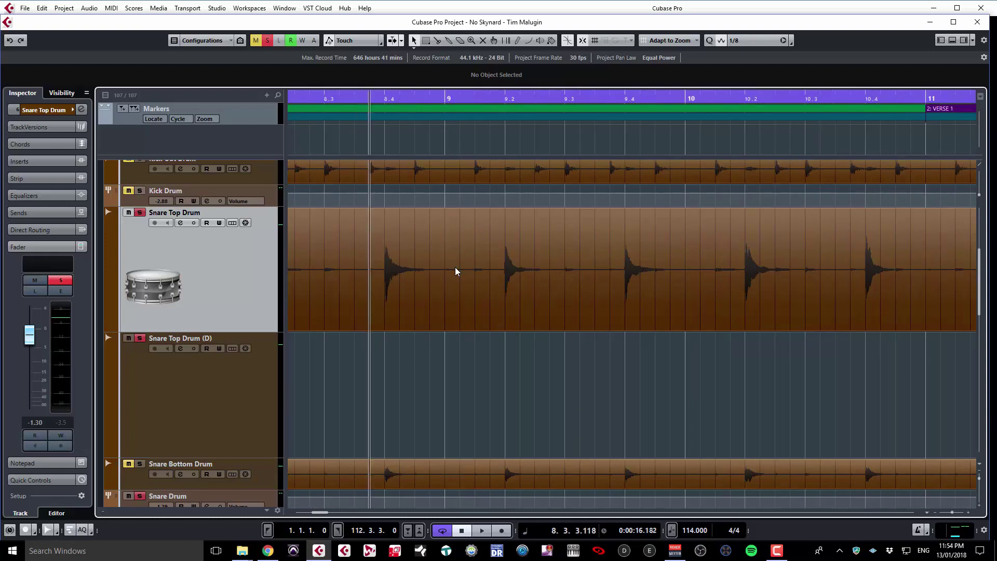
pyautogui.hotkey('alt', 'n')
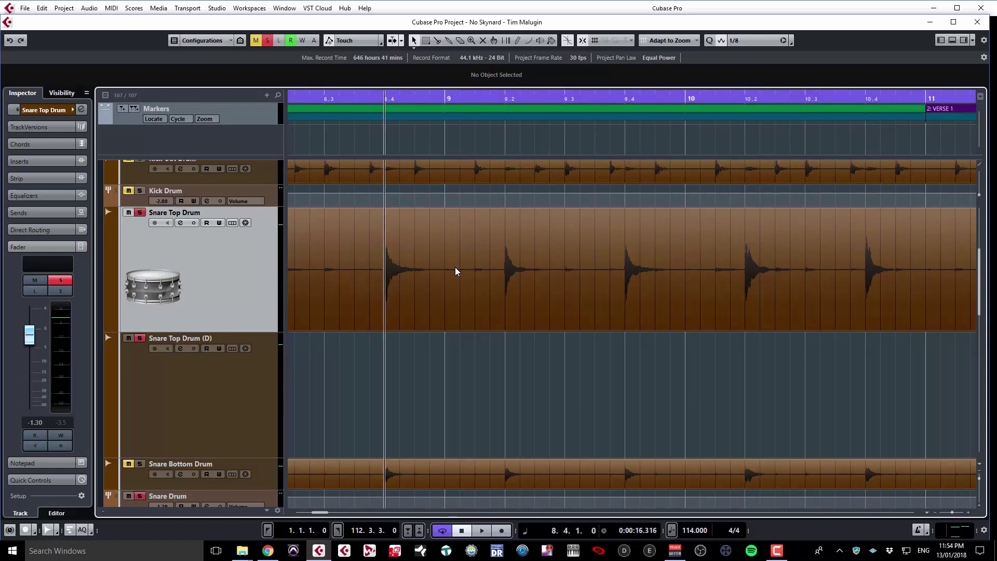
pyautogui.press('Down')
pyautogui.hotkey('ctrl', 'v')
pyautogui.press('Left')
pyautogui.press('Left')
pyautogui.press('Left')
pyautogui.press('Left')
pyautogui.press('Left')
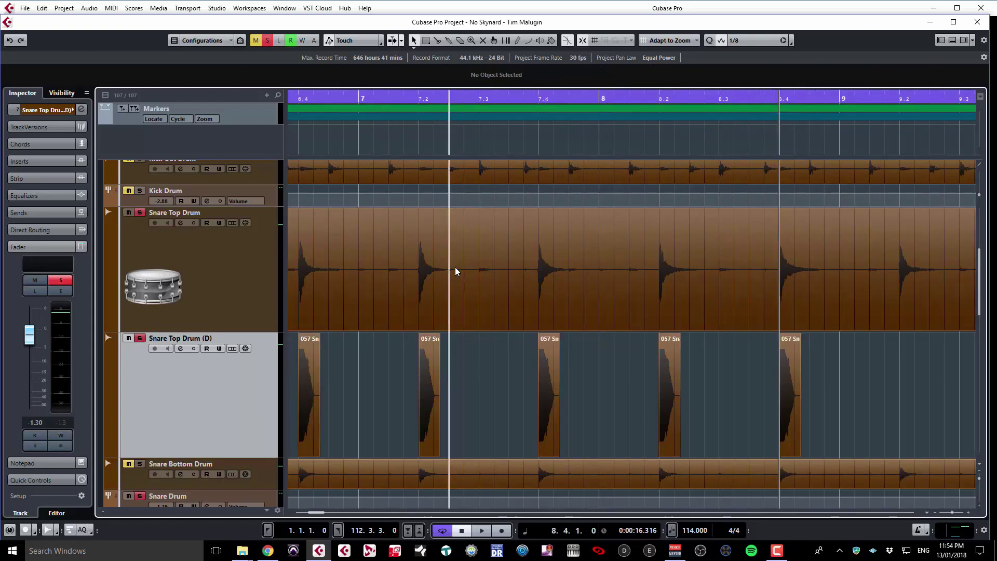
# Advance through Snare Top Drum's transients to the 9.2 hit and paste 057 Snare SK there on Snare Top Drum (D)
pyautogui.press('Up')
pyautogui.hotkey('alt', 'n')
pyautogui.hotkey('alt', 'n')
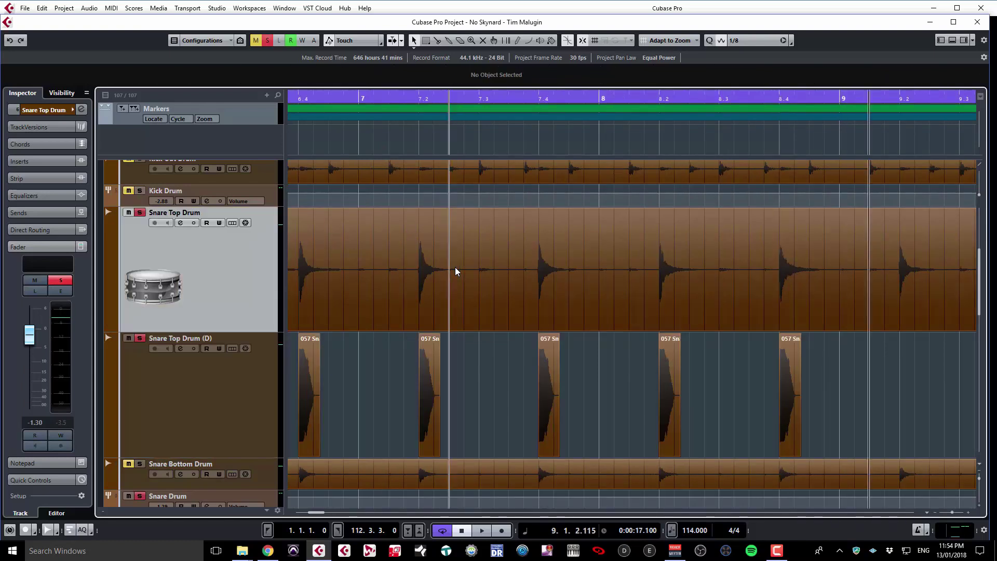
pyautogui.hotkey('alt', 'n')
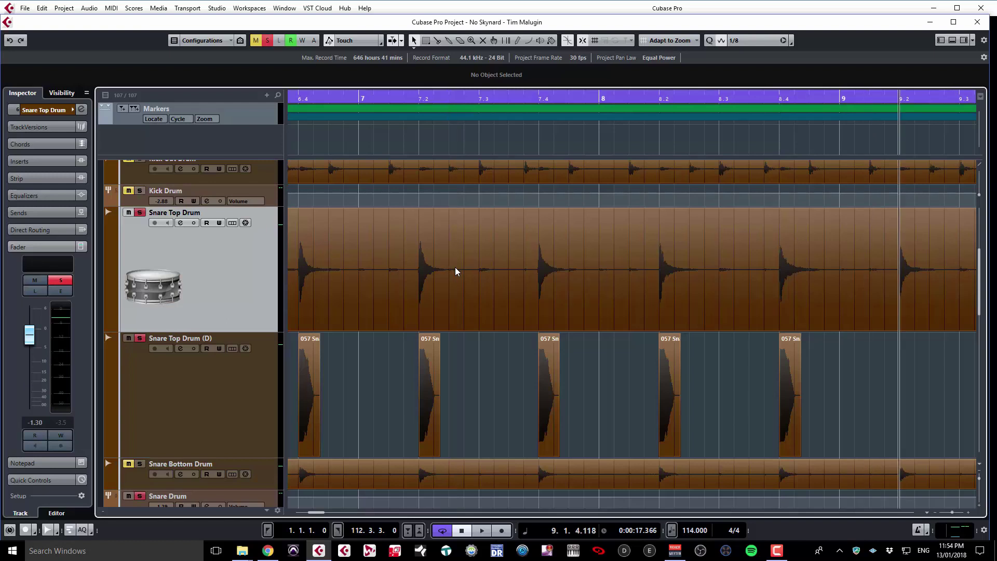
pyautogui.press('Down')
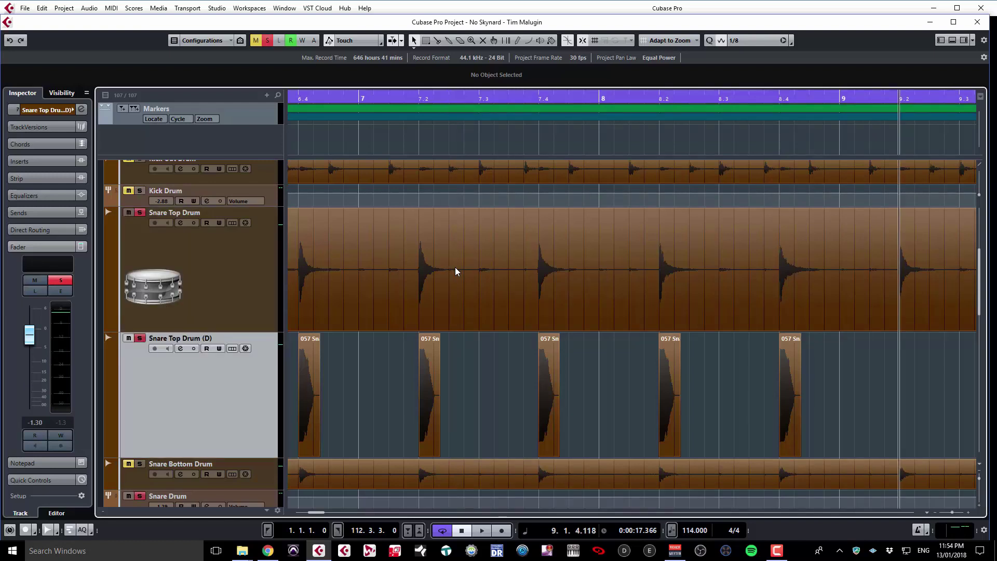
pyautogui.hotkey('ctrl', 'v')
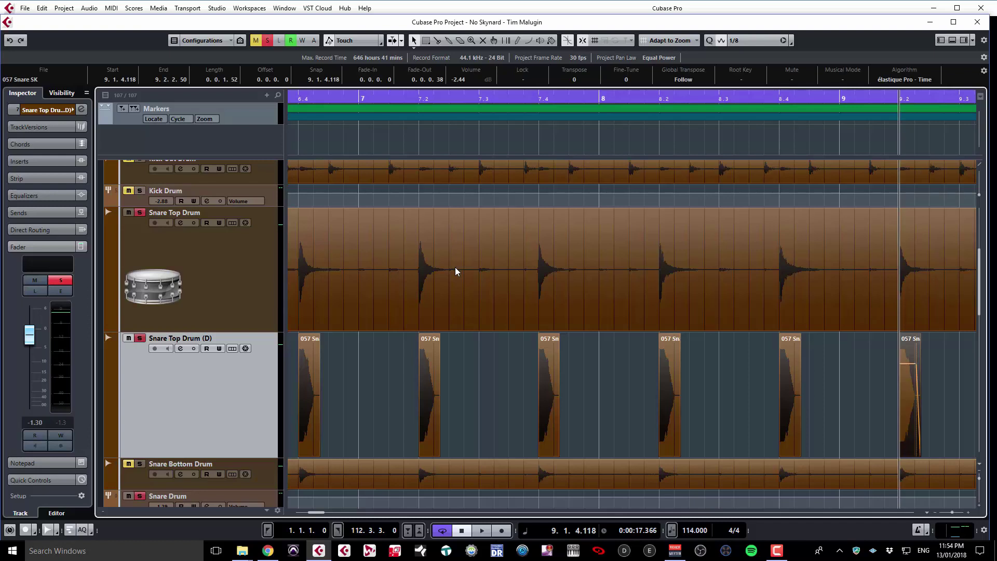
pyautogui.hotkey('ctrl', 'shift', 'a')
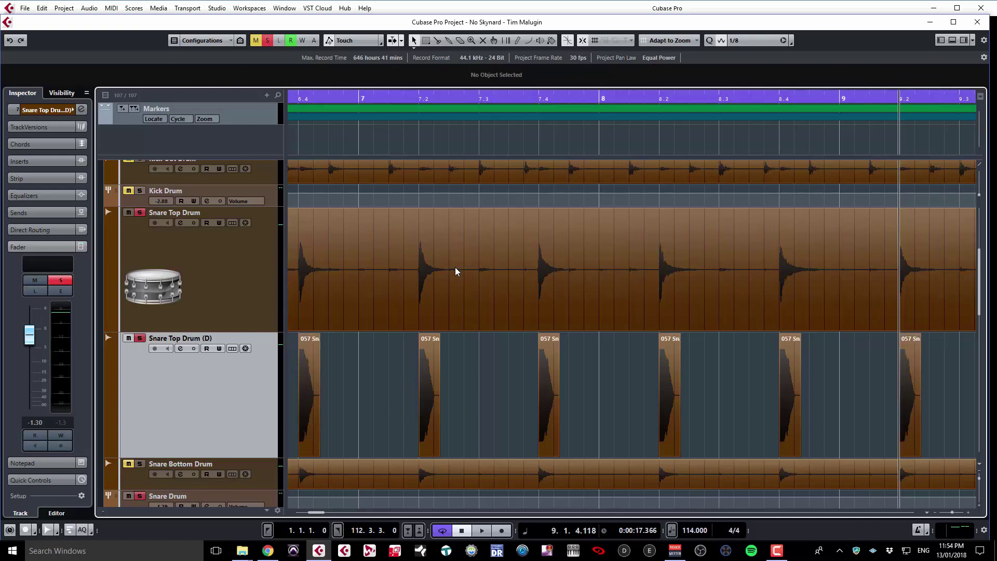
# Advance through Snare Top Drum's transients to the 9.4 hit and paste 057 Snare SK there on Snare Top Drum (D)
pyautogui.press('Up')
pyautogui.hotkey('alt', 'n')
pyautogui.hotkey('alt', 'n')
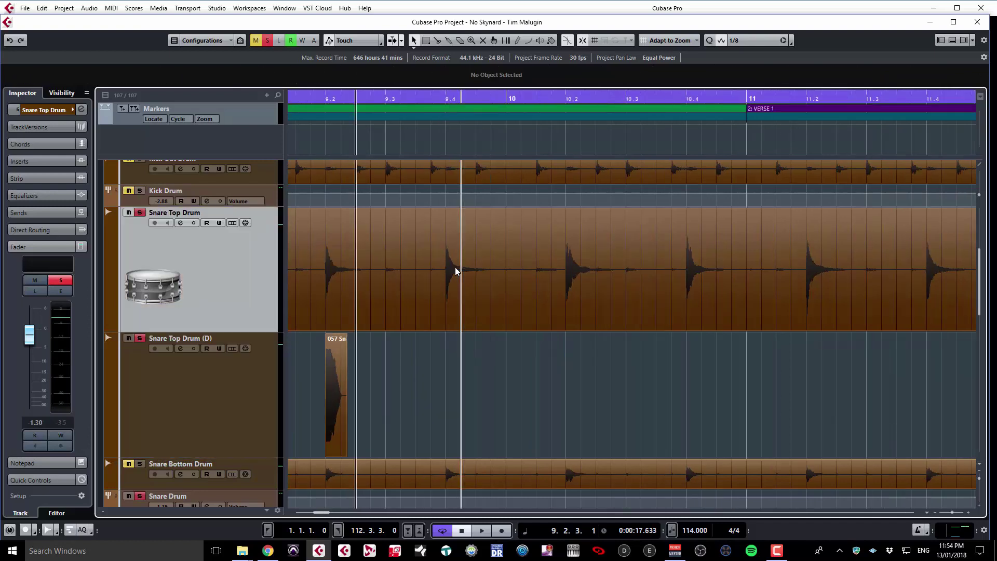
pyautogui.hotkey('alt', 'n')
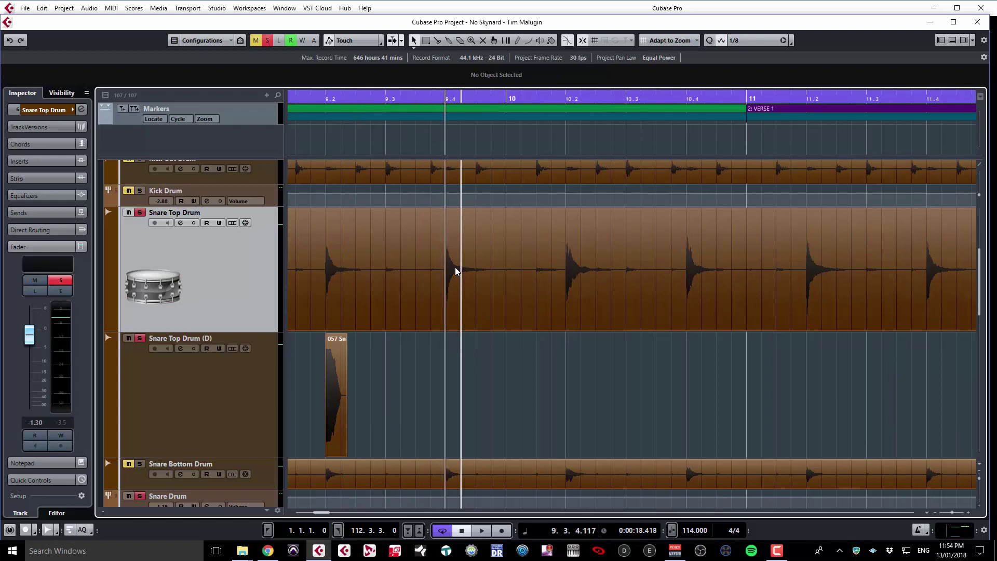
pyautogui.press('Down')
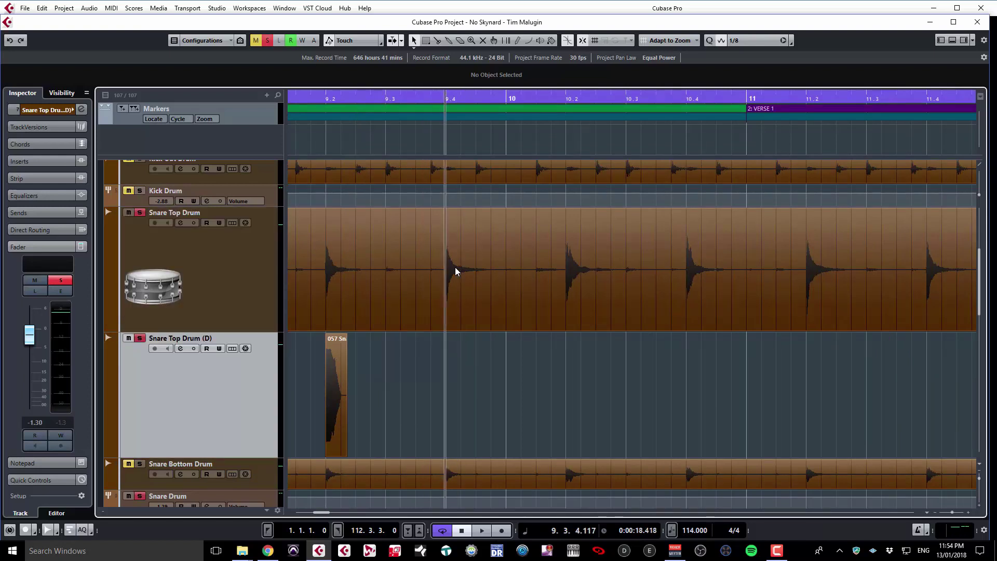
pyautogui.hotkey('ctrl', 'v')
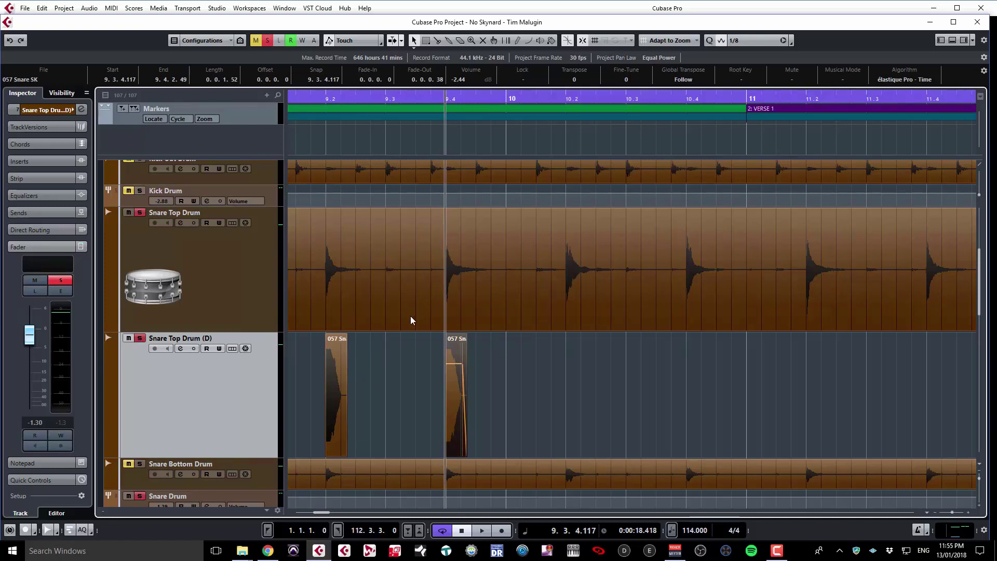
# Play the snare from just before 6.3, first with Snare Top Drum (D) unsoloed and again with it soloed
pyautogui.hscroll(-5, 447, 316)
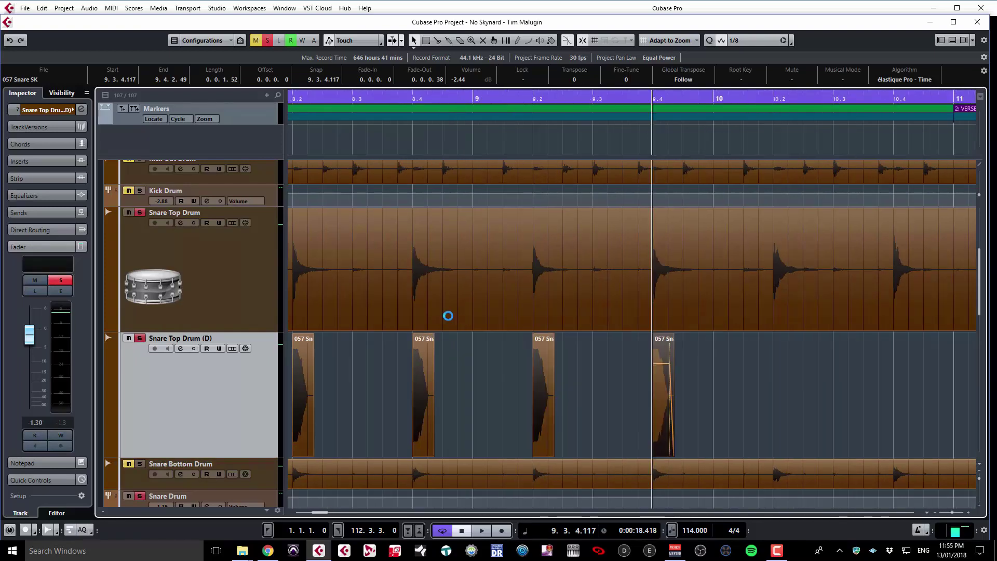
pyautogui.hscroll(-6, 447, 316)
pyautogui.hscroll(-8, 456, 288)
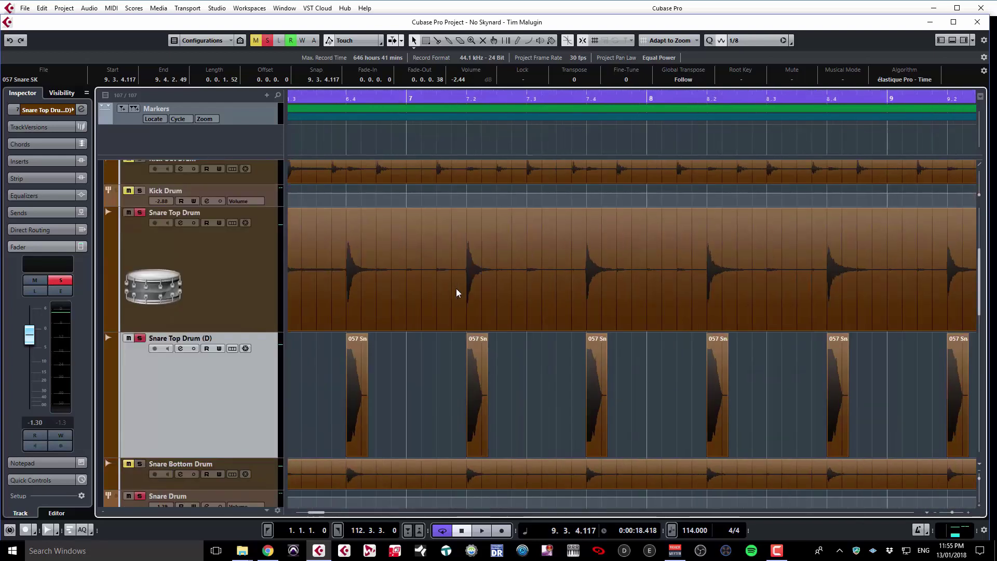
pyautogui.click(484, 135)
pyautogui.click(141, 338)
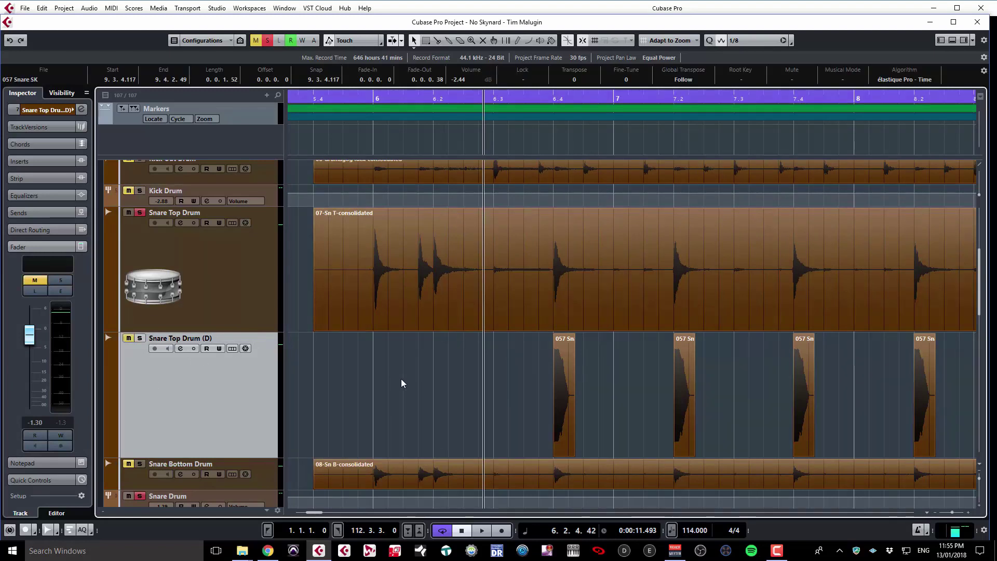
pyautogui.press('space')
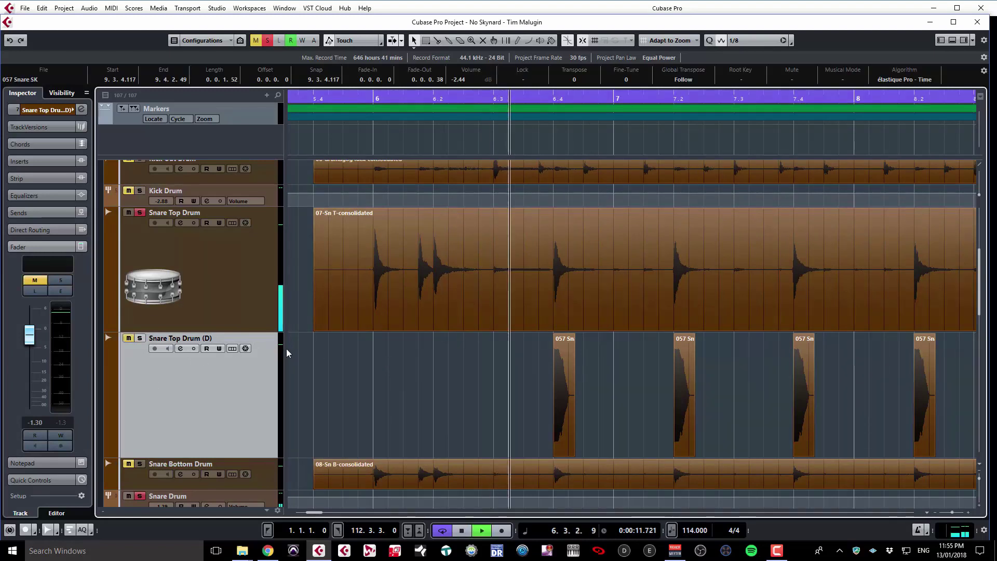
pyautogui.click(140, 338)
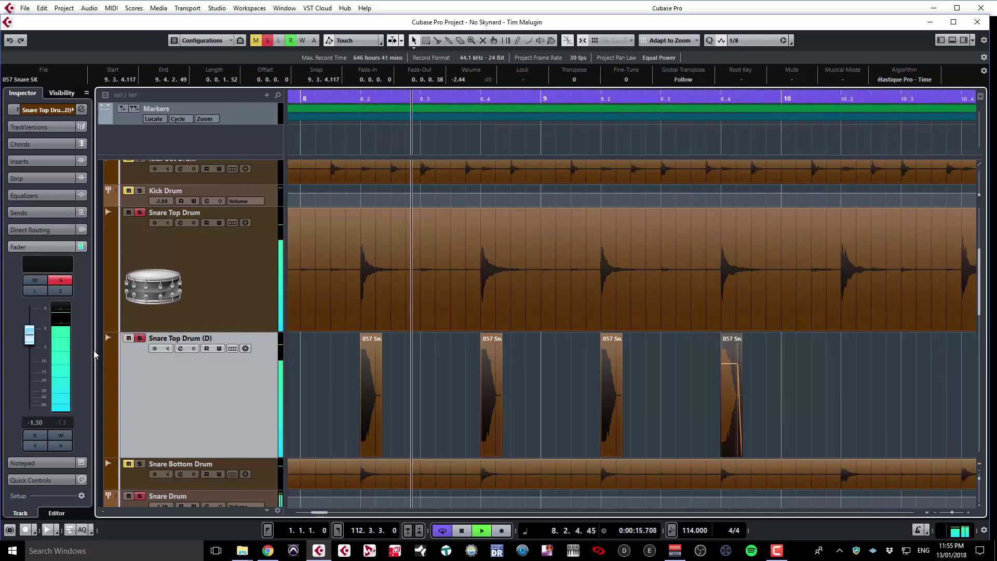
pyautogui.press('space')
# Lower the Snare Top Drum (D) volume to -9.78 and compare playback without and with that track soloed
pyautogui.moveTo(29, 350)
pyautogui.mouseDown()
pyautogui.moveTo(35, 376)
pyautogui.moveTo(32, 365)
pyautogui.mouseUp()
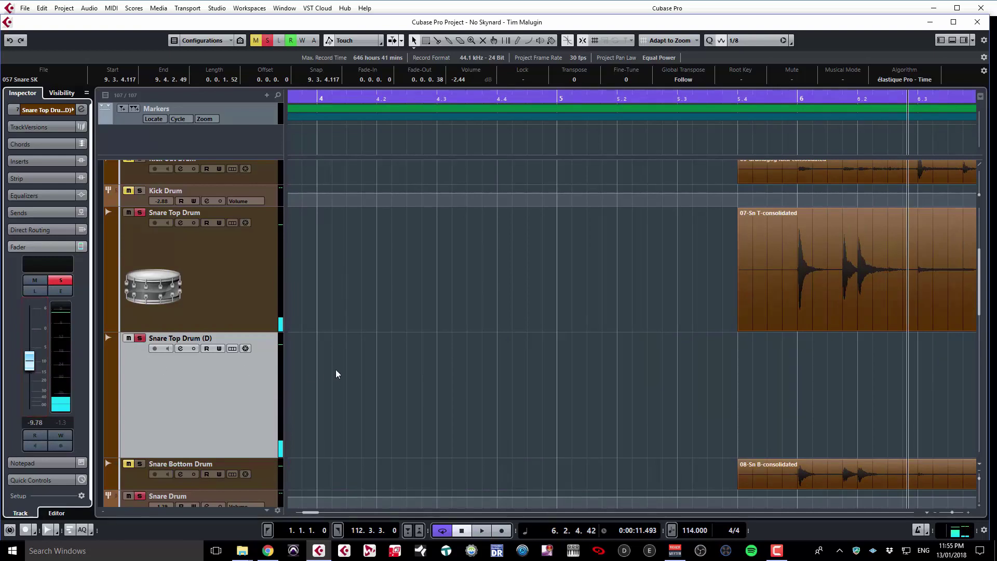
pyautogui.hscroll(10, 367, 405)
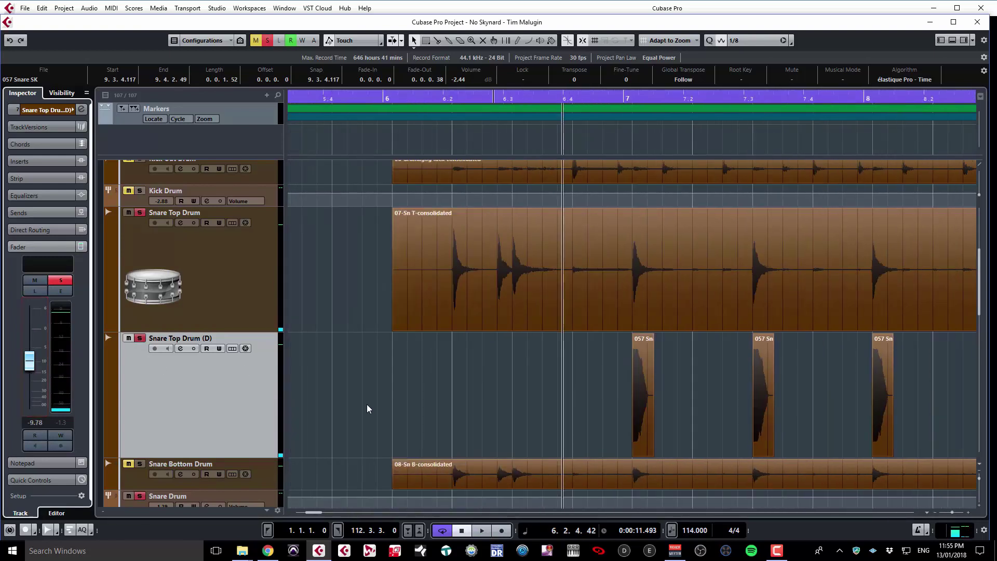
pyautogui.click(128, 338)
pyautogui.click(139, 338)
pyautogui.press('space')
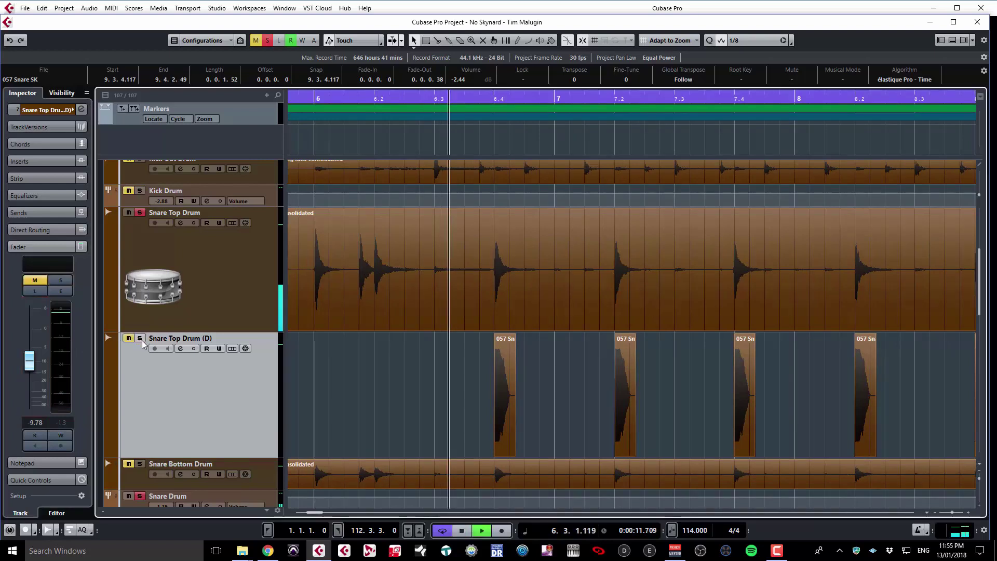
pyautogui.click(140, 338)
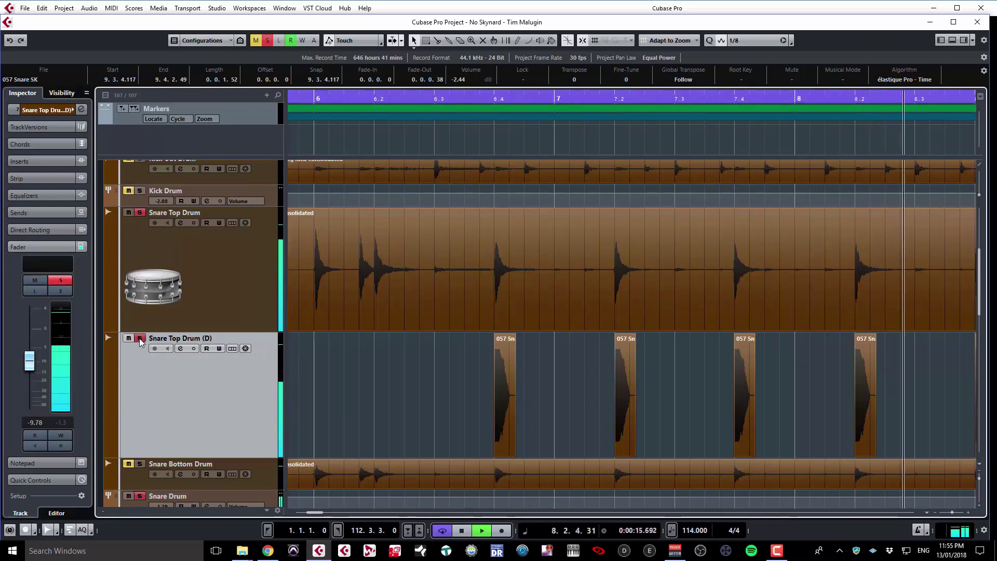
# Lower the Snare Top Drum (D) volume to -22.0 and on to -23.8, comparing playback with that track soloed and unsoloed
pyautogui.moveTo(29, 361); pyautogui.dragTo(37, 383)
pyautogui.press('space')
pyautogui.press('space')
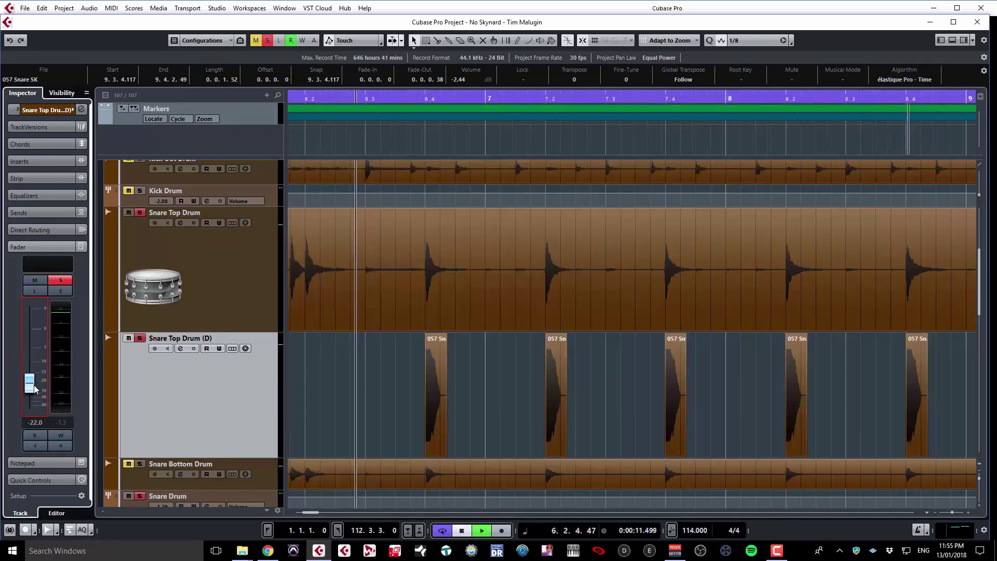
pyautogui.moveTo(30, 389); pyautogui.dragTo(32, 388)
pyautogui.press('space')
pyautogui.press('space')
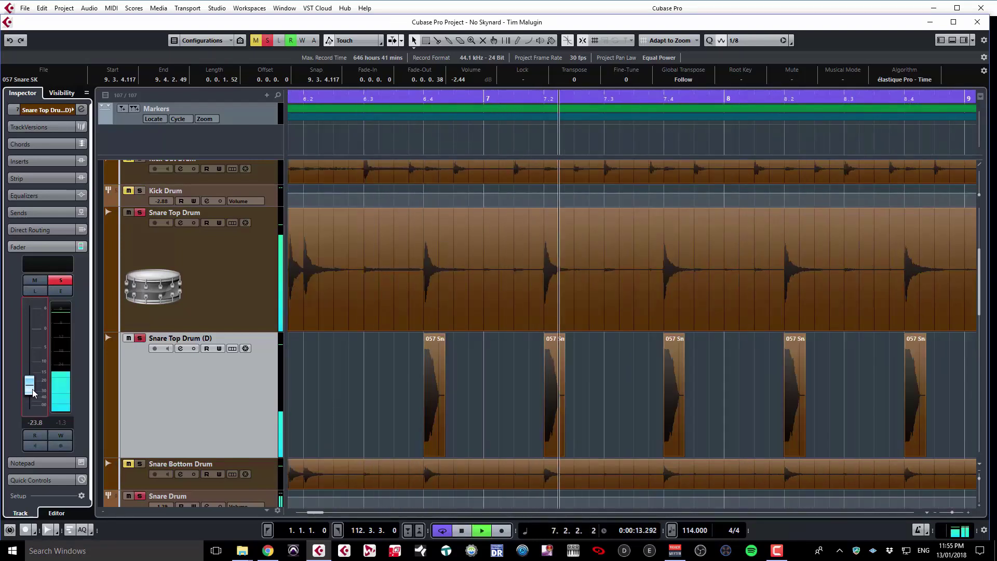
pyautogui.click(141, 340)
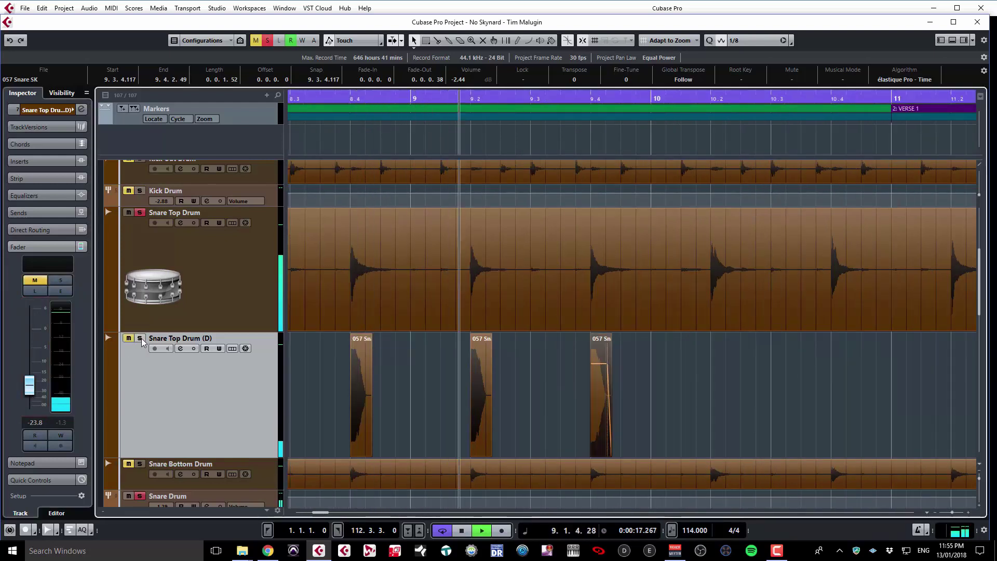
pyautogui.click(139, 339)
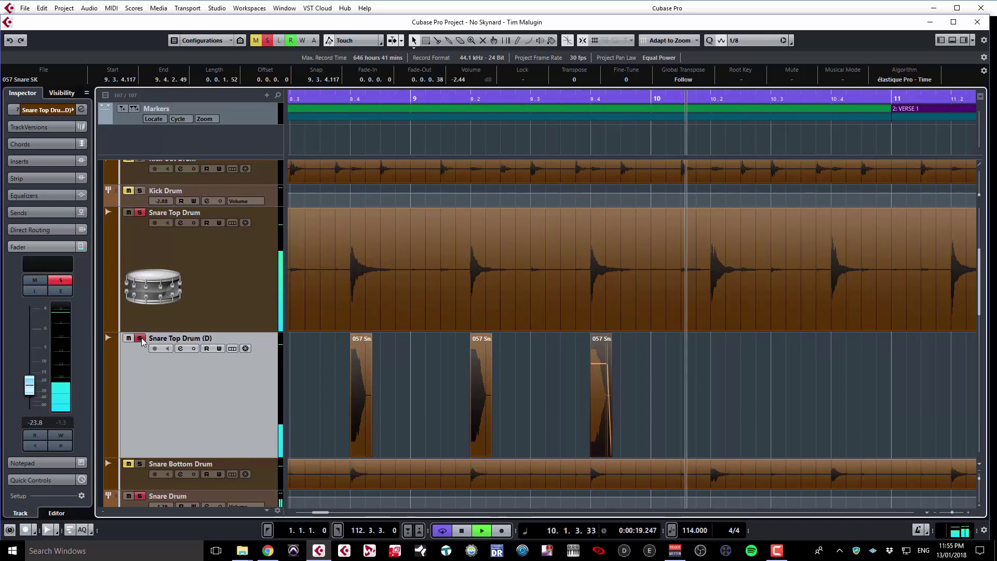
pyautogui.press('space')
# Set the Snare Top Drum (D) volume to -21.2, compare playback without and with it, and leave the track soloed
pyautogui.click(140, 339)
pyautogui.moveTo(30, 391); pyautogui.dragTo(30, 387)
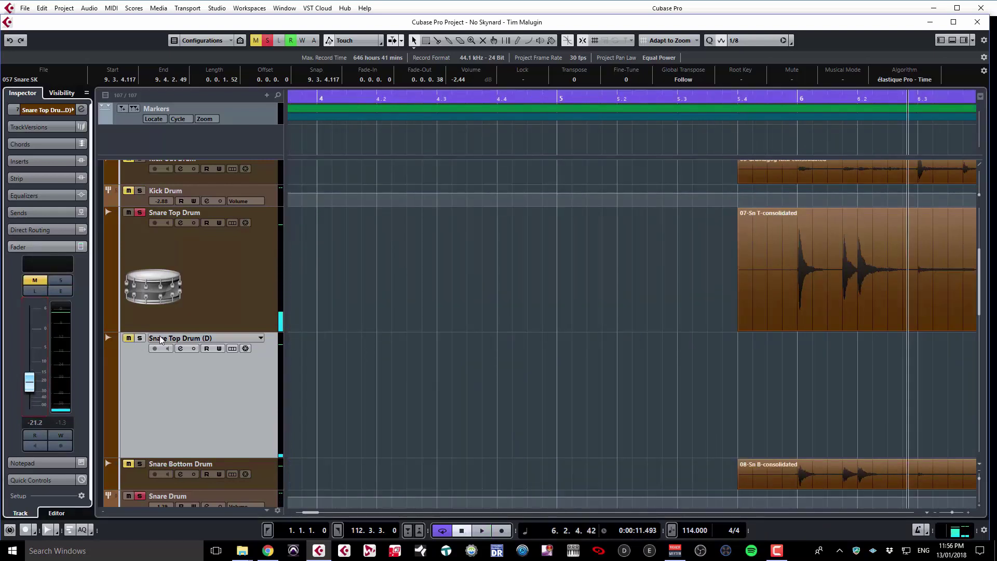
pyautogui.press('space')
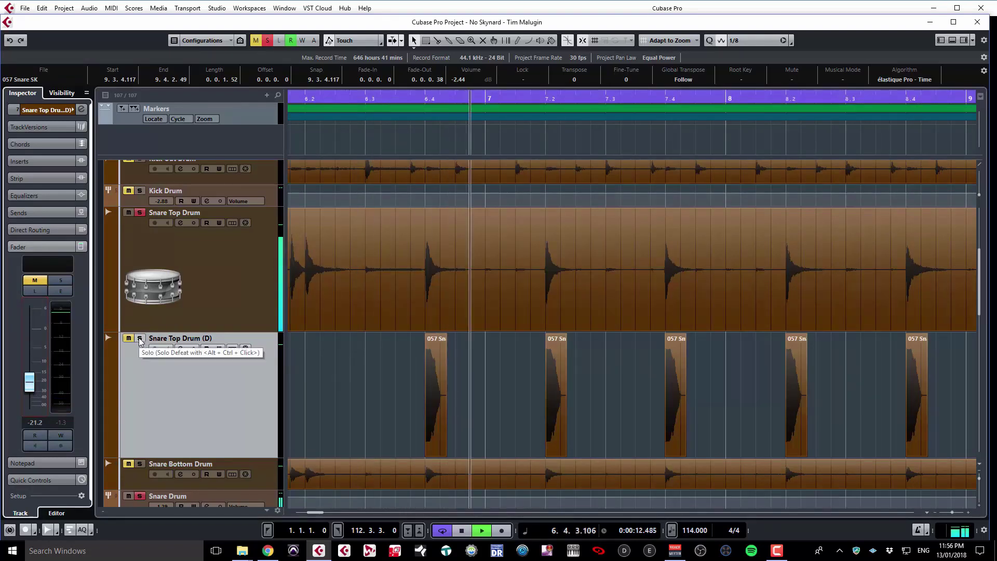
pyautogui.click(140, 340)
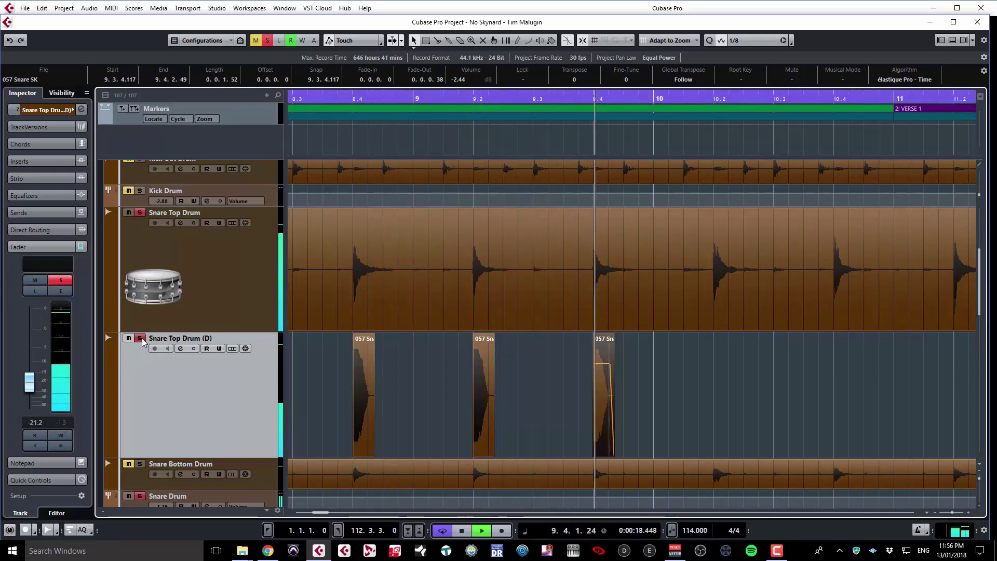
pyautogui.click(143, 338)
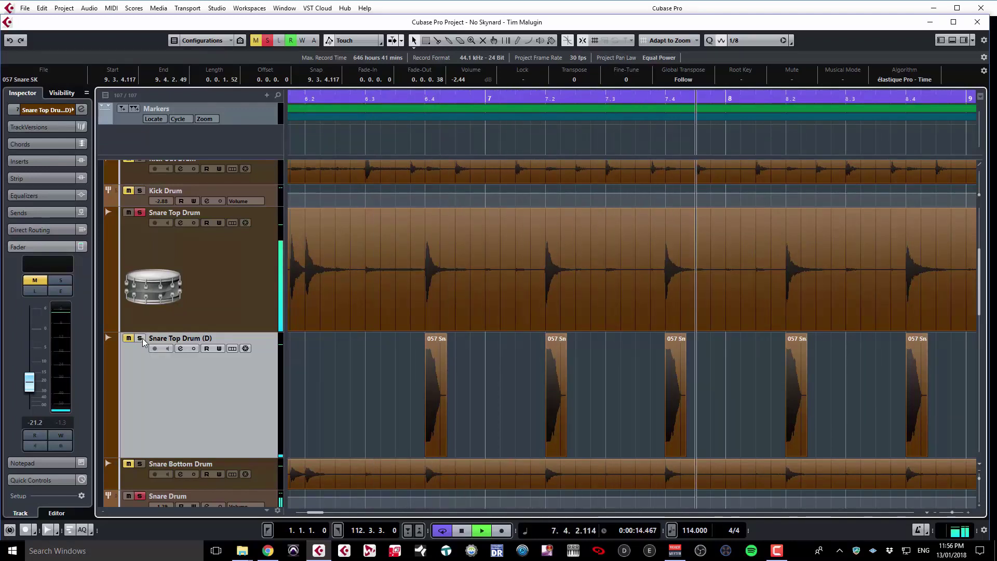
pyautogui.click(140, 338)
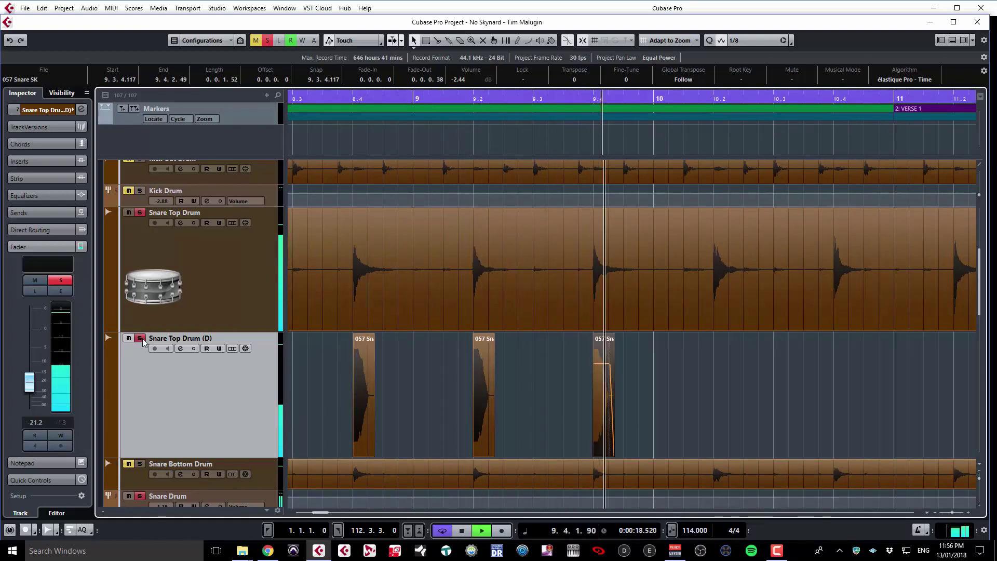
pyautogui.press('space')
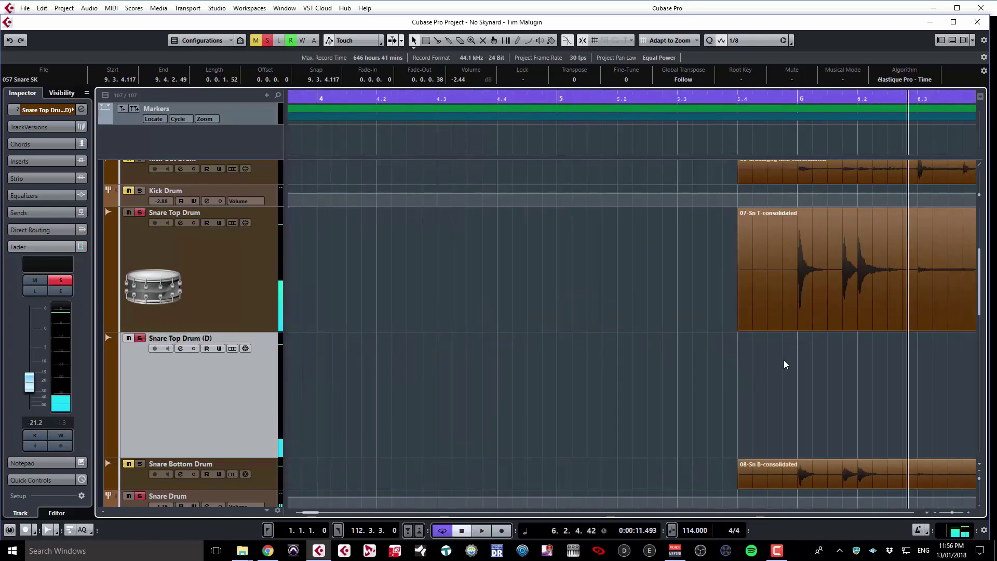
pyautogui.hscroll(5, 783, 361)
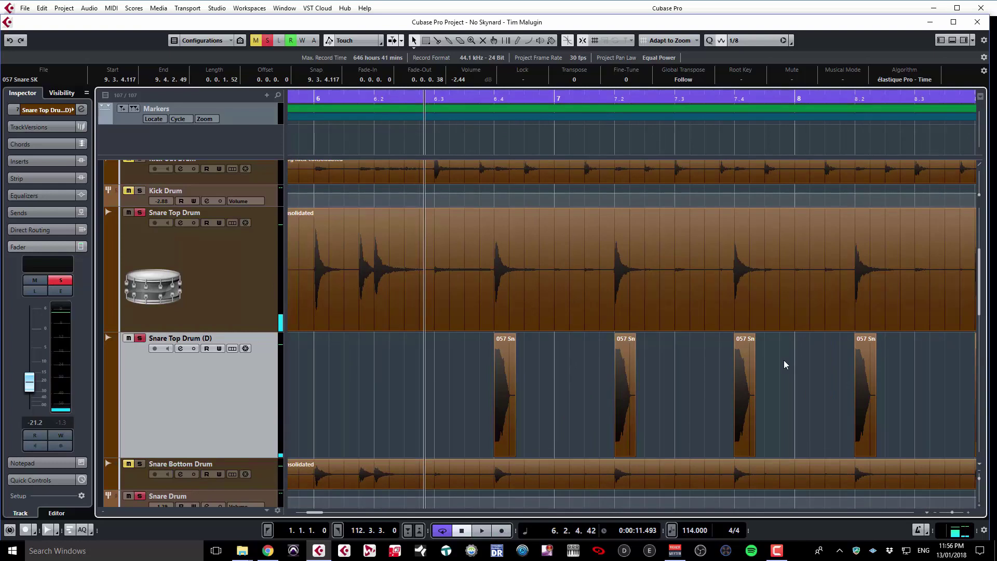